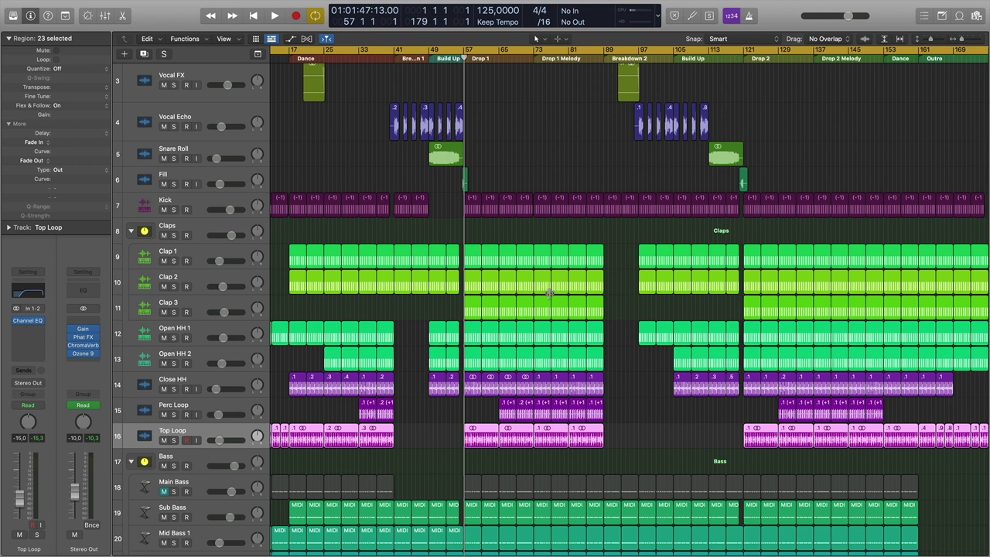
# Play the opening of the Intro from bar 1 briefly and stop playback
pyautogui.hscroll(-5, 549, 292)
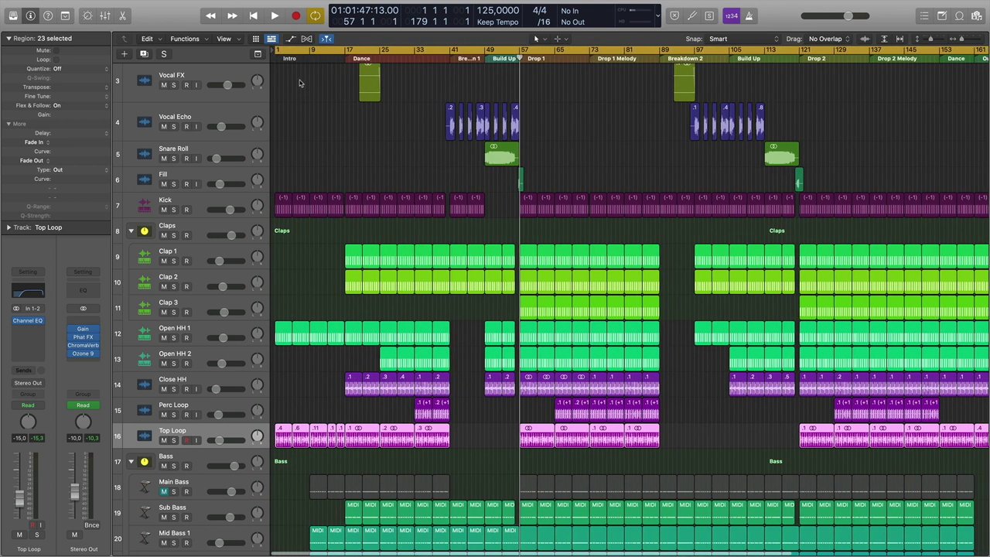
pyautogui.press('Return')
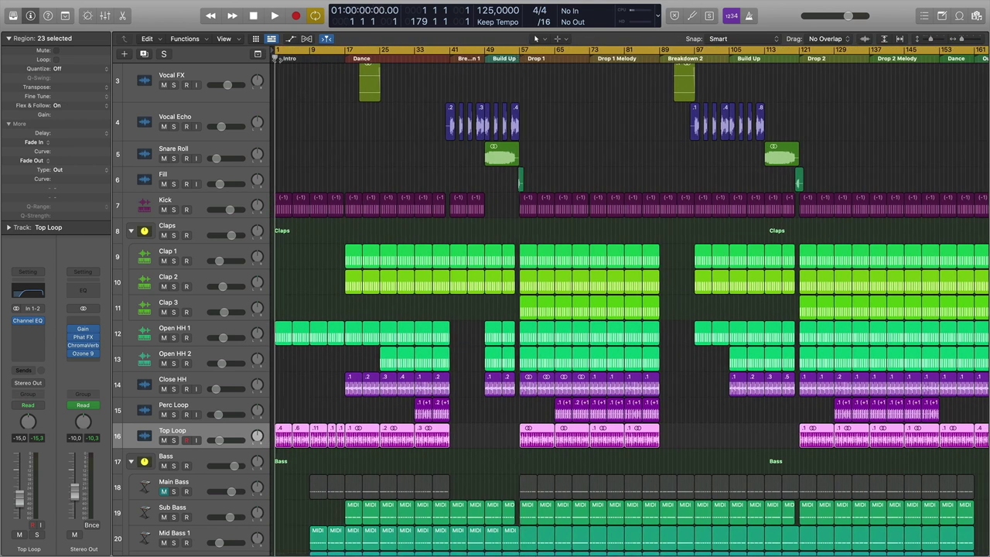
pyautogui.press('space')
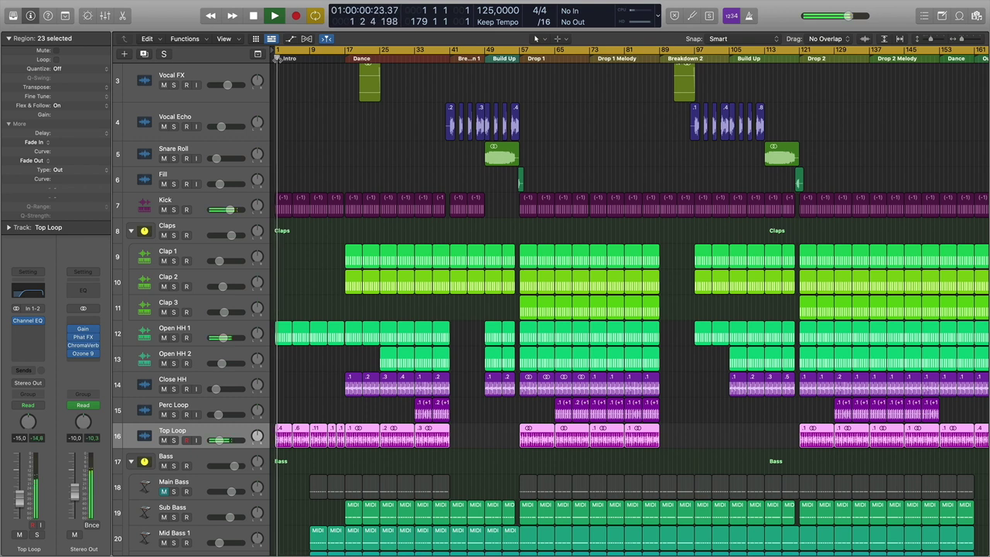
pyautogui.press('space')
# Select the Kick track, show track automation and start playback at bar 9 over the kick's frequency sweep
pyautogui.click(215, 216)
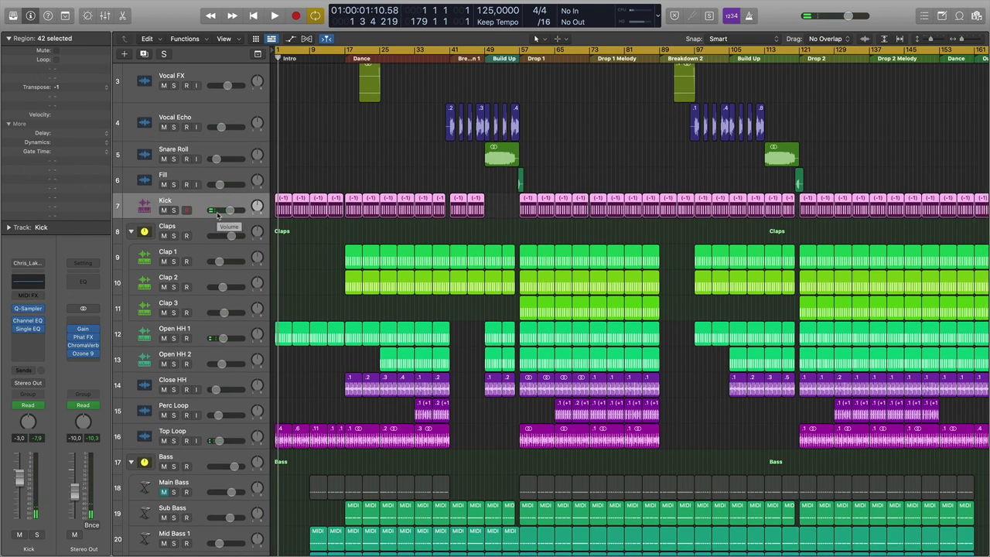
pyautogui.press('a')
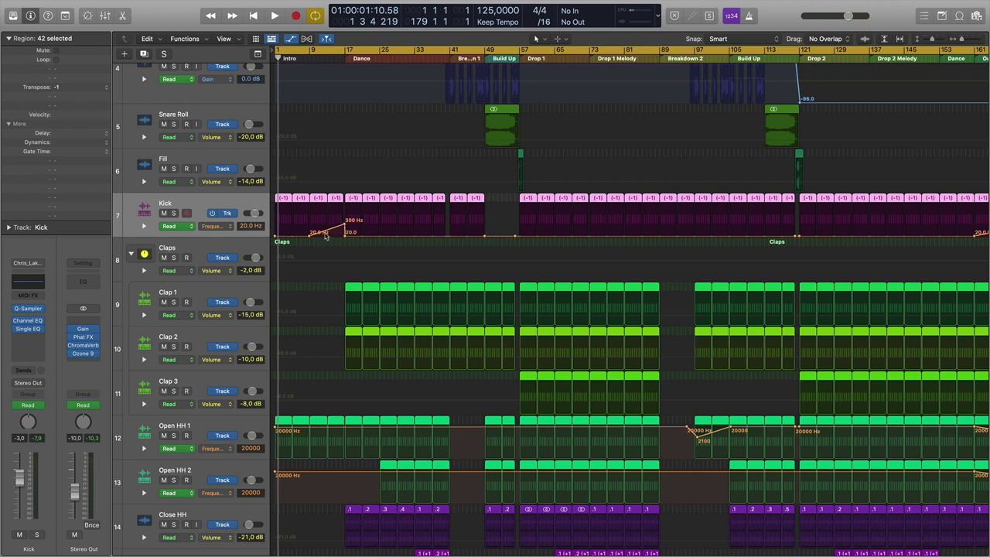
pyautogui.click(309, 59)
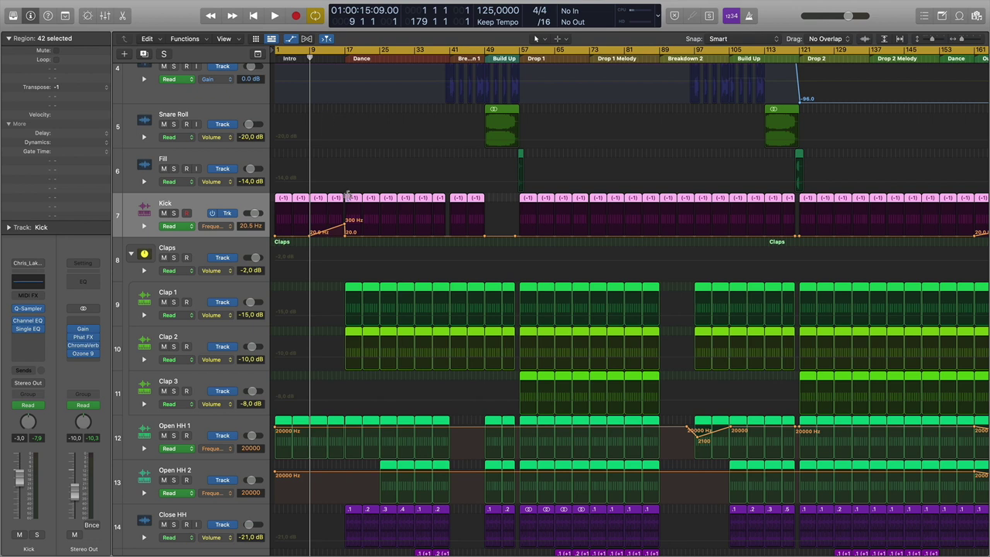
pyautogui.press('space')
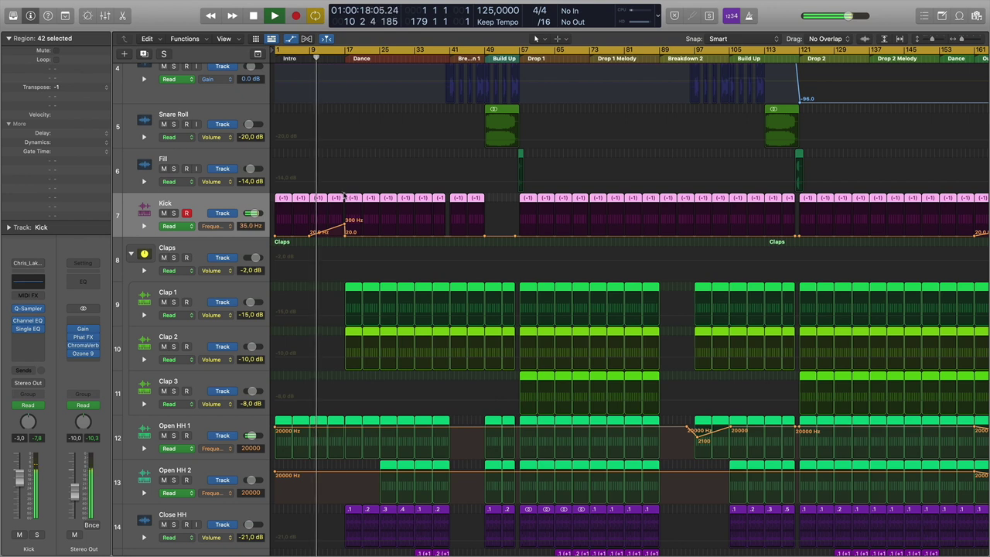
# Open the Kick's Single Band EQ, move its window aside and monitor the low-cut sweep until the Dance section starts
pyautogui.click(28, 329)
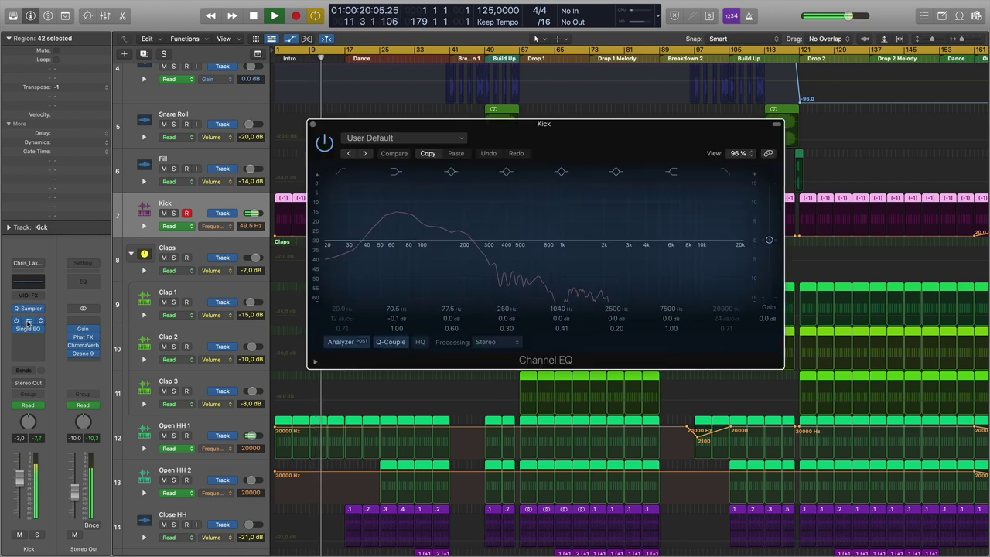
pyautogui.click(28, 329)
pyautogui.click(28, 329)
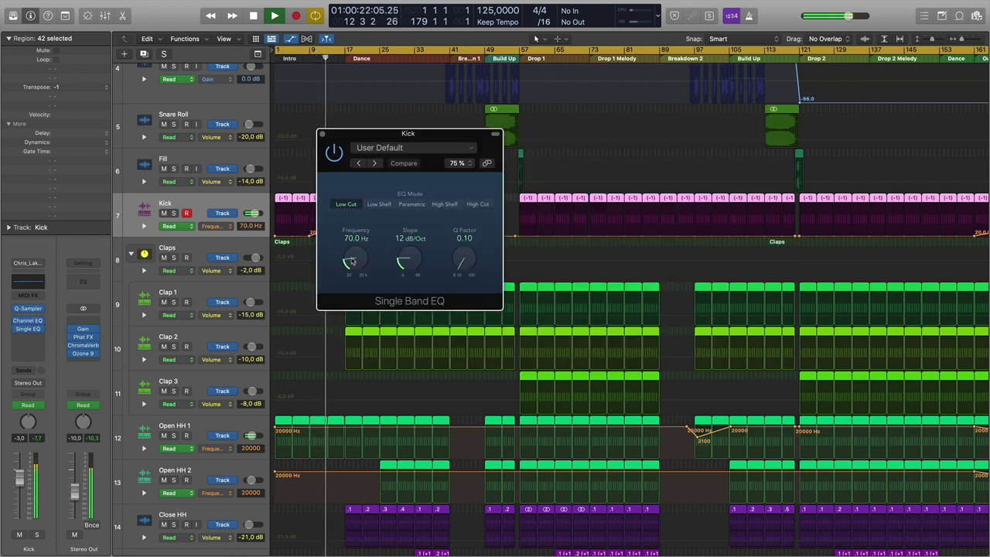
pyautogui.moveTo(393, 139); pyautogui.dragTo(790, 141)
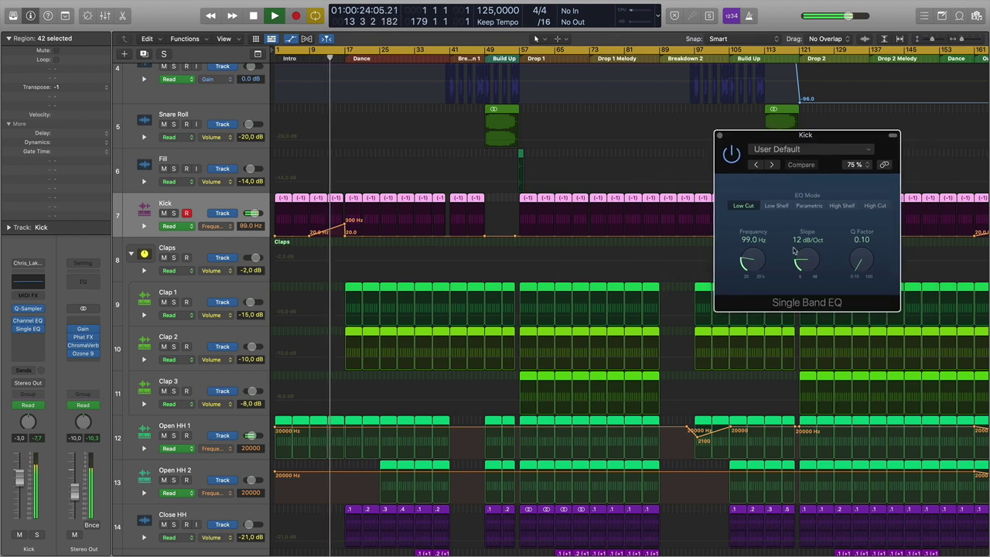
pyautogui.moveTo(860, 263); pyautogui.dragTo(861, 178)
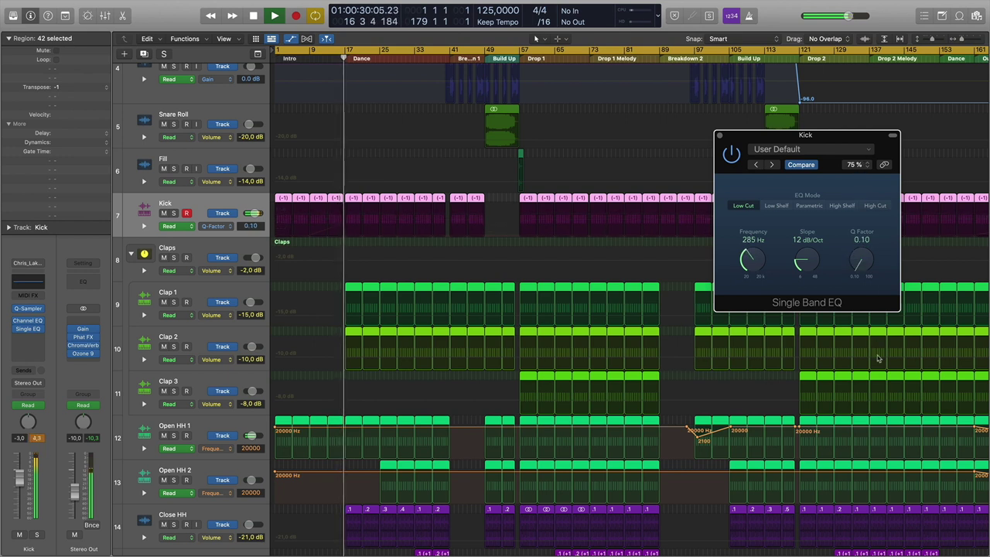
pyautogui.press('space')
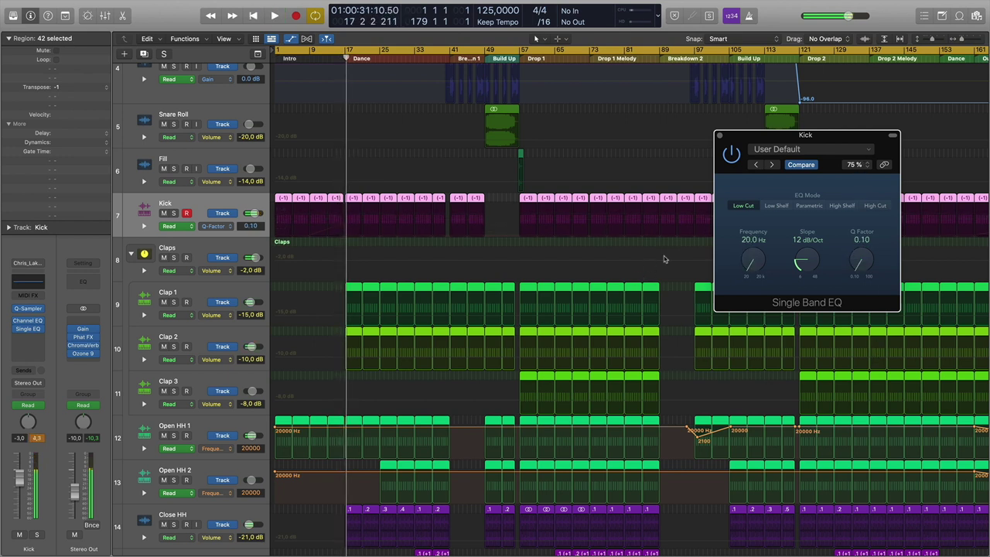
# Inspect the Kick's Channel EQ, then check the Single Band EQ's Frequency and Q-Factor controls and their automation
pyautogui.click(754, 263)
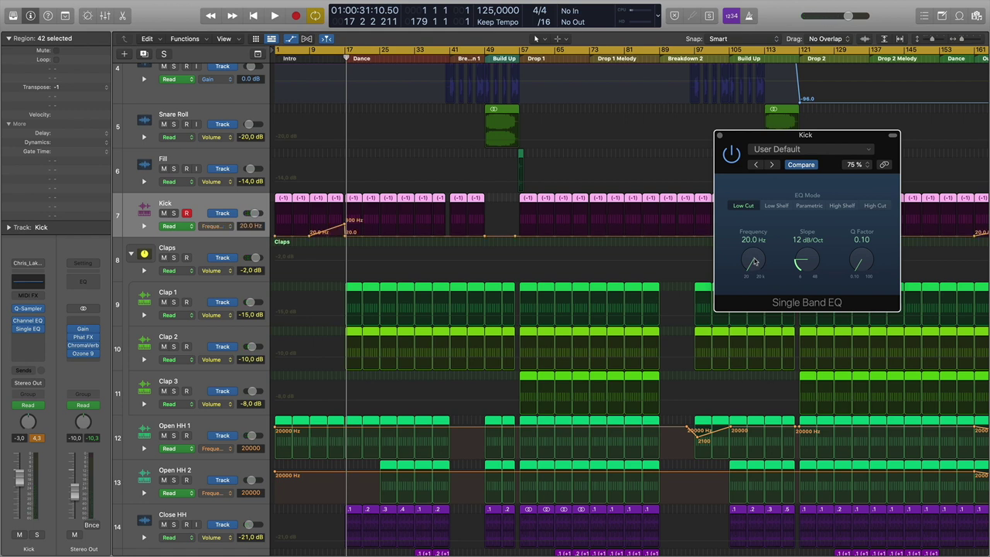
pyautogui.click(36, 327)
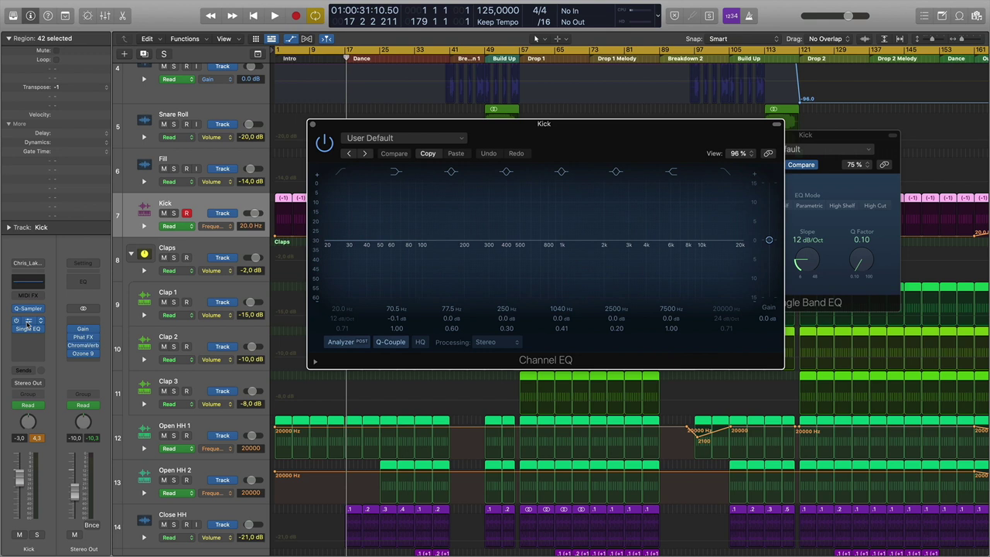
pyautogui.click(29, 324)
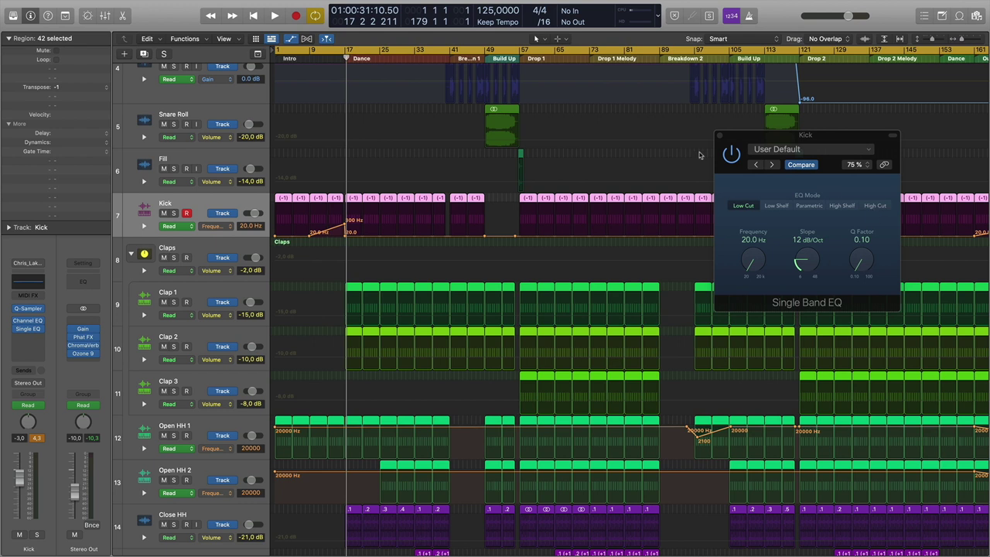
pyautogui.moveTo(862, 266); pyautogui.dragTo(857, 313)
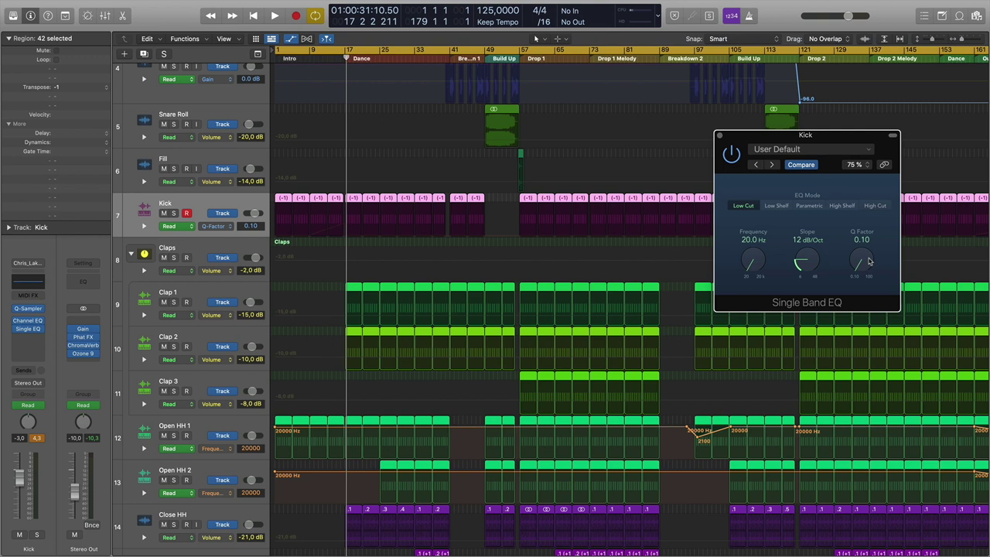
pyautogui.click(750, 266)
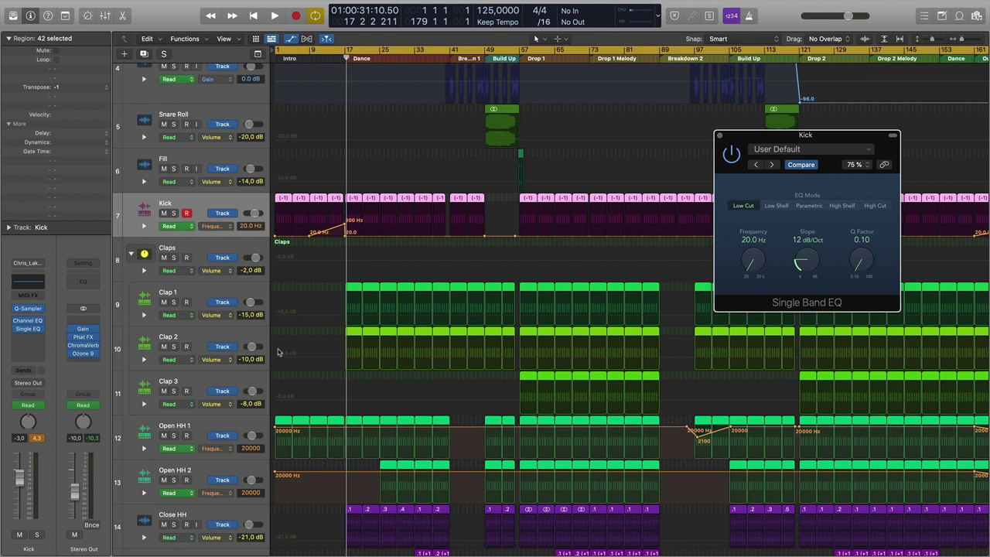
pyautogui.click(858, 265)
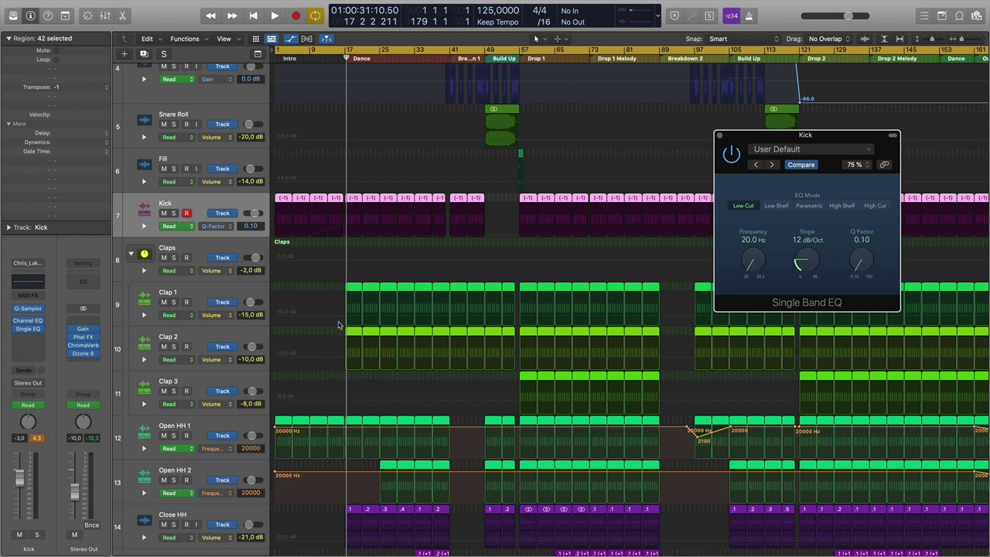
# Play Drop 1 briefly from bar 70, stop, and move the playhead back to bar 69
pyautogui.click(576, 59)
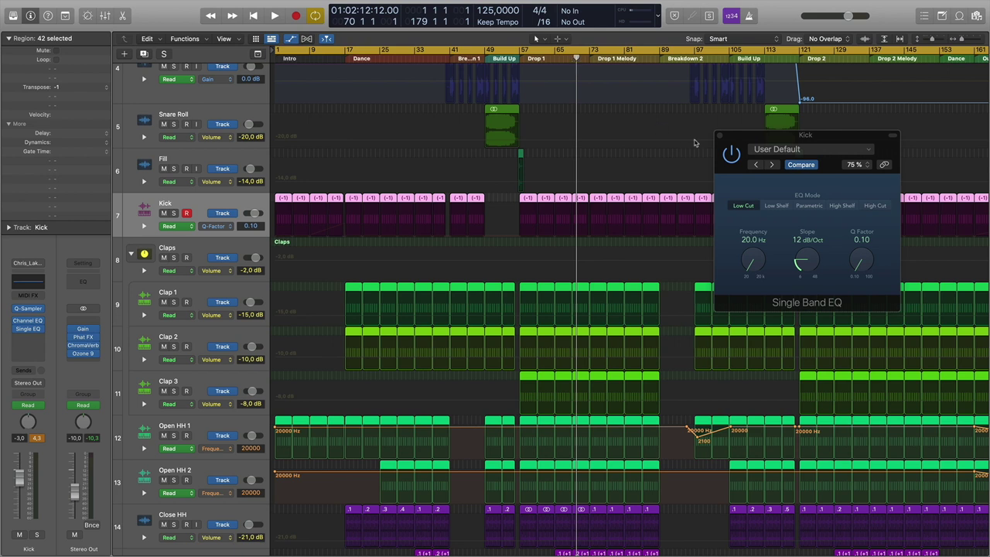
pyautogui.press('space')
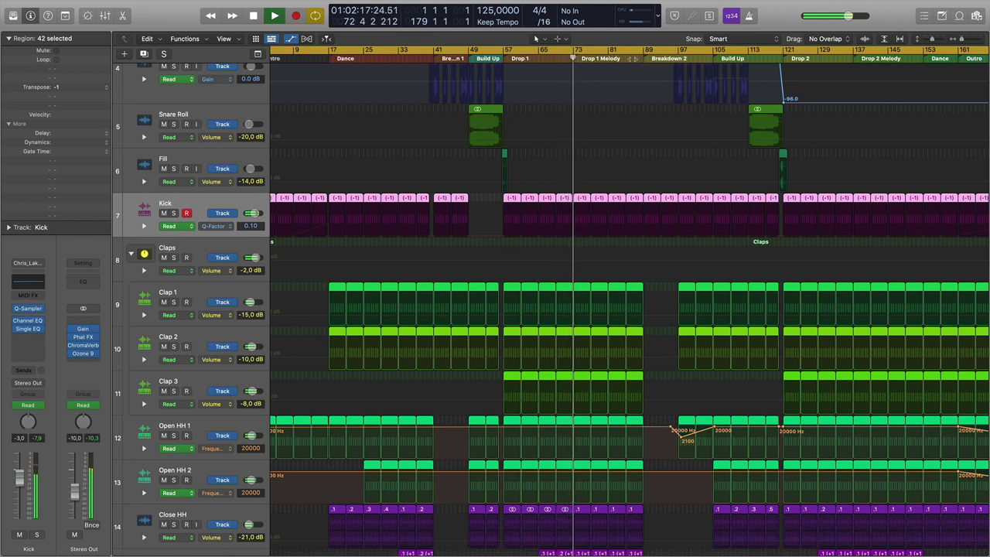
pyautogui.press('space')
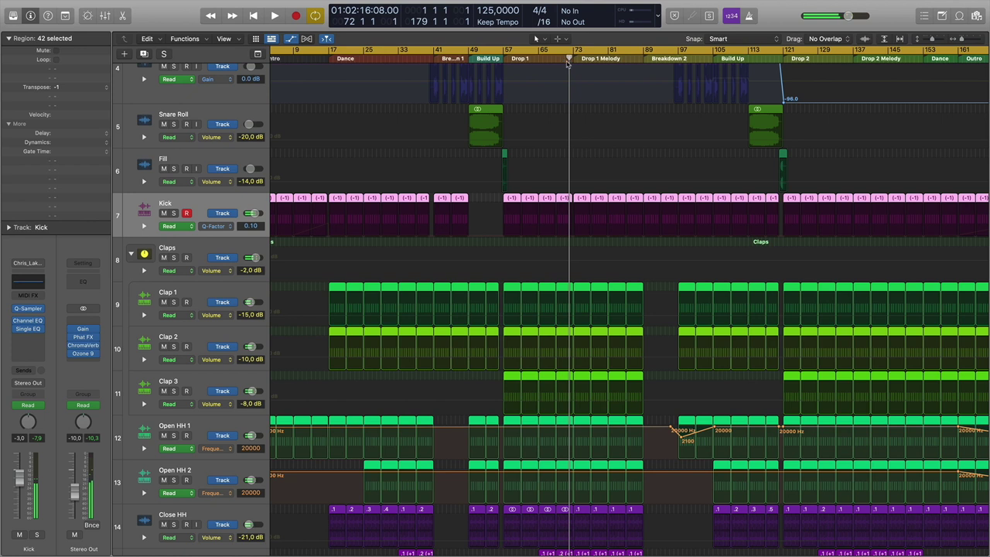
pyautogui.press('super+Right')
pyautogui.hscroll(10, 570, 85)
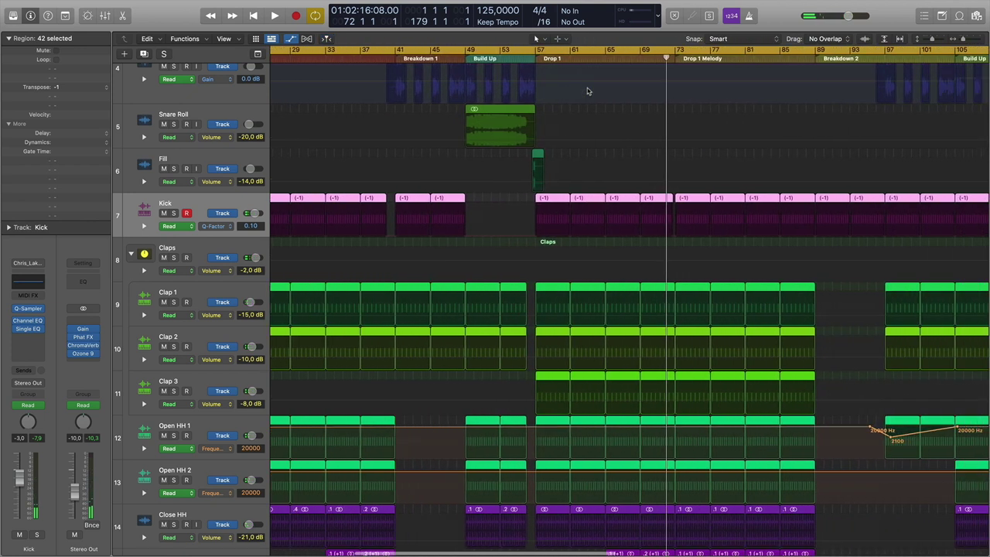
pyautogui.press(',')
pyautogui.press(',')
pyautogui.press(',')
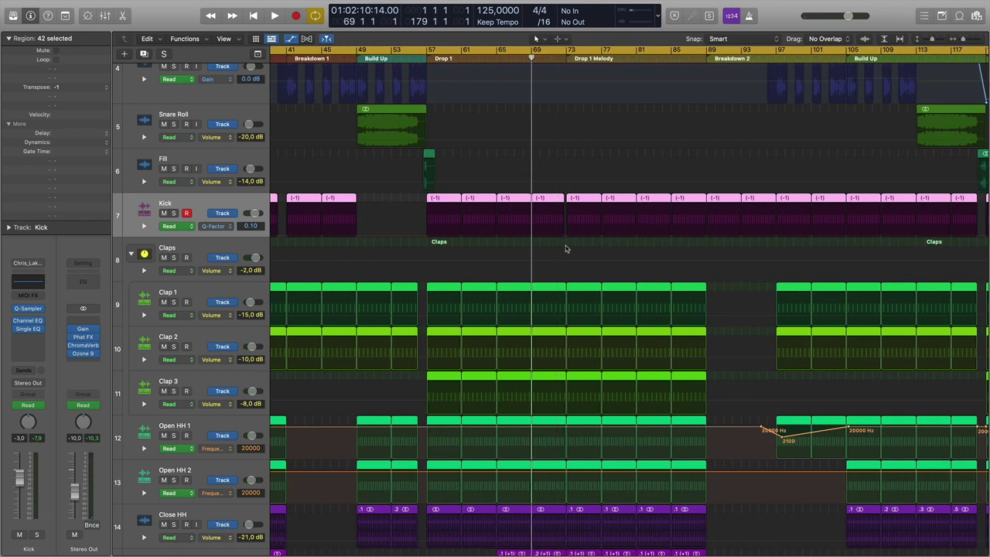
# Solo the Vocal track and select it so its channel strip is shown
pyautogui.scroll(-15, 565, 248)
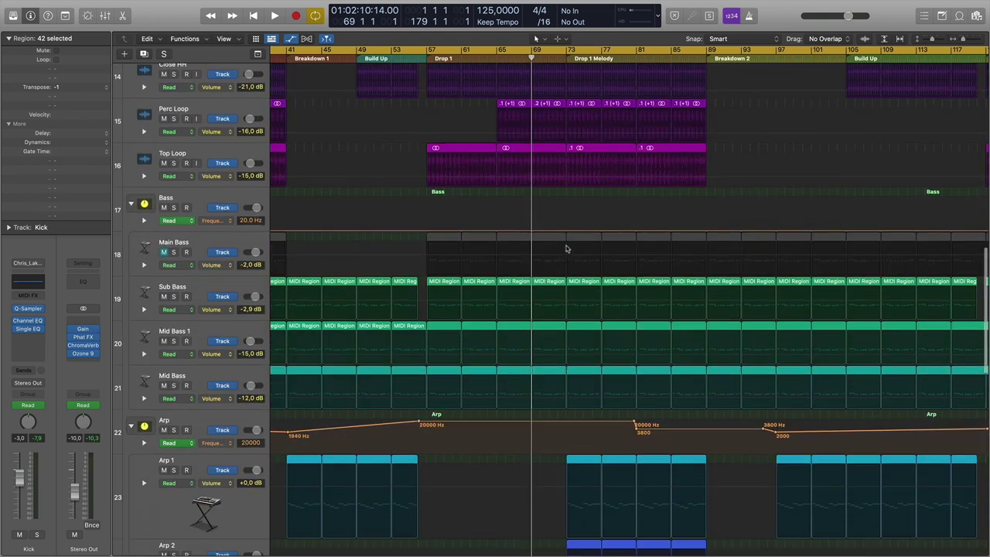
pyautogui.scroll(-8, 565, 248)
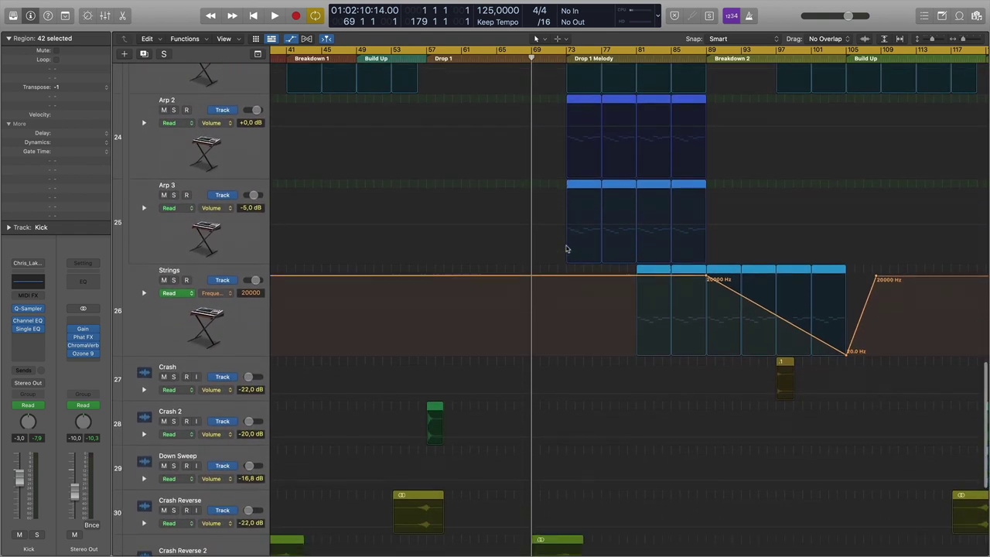
pyautogui.scroll(4, 565, 249)
pyautogui.scroll(10, 566, 248)
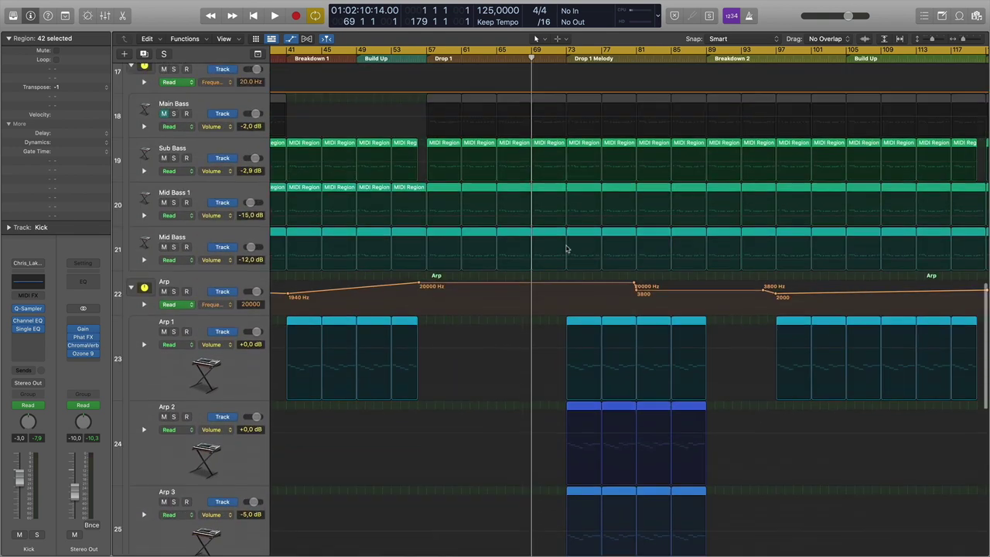
pyautogui.scroll(10, 435, 261)
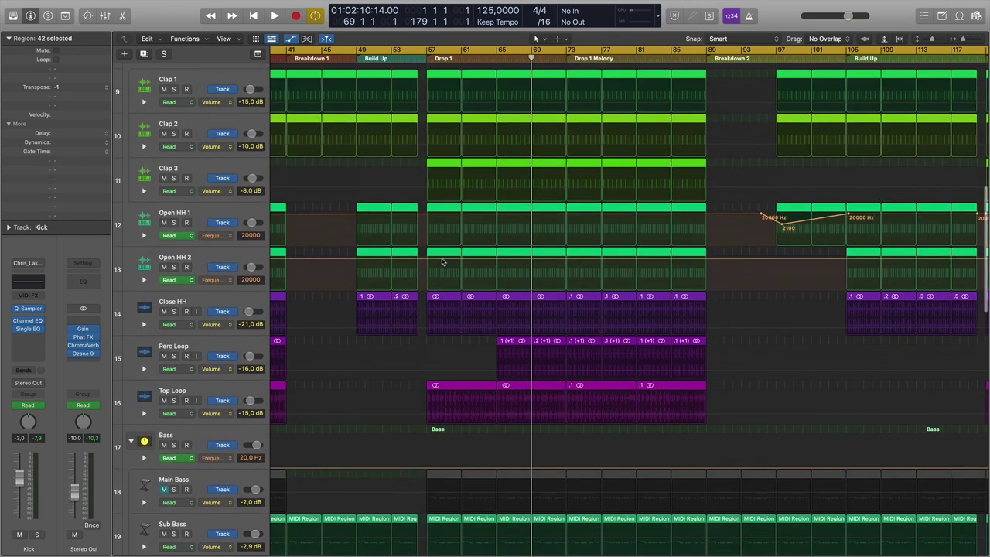
pyautogui.scroll(-1, 441, 262)
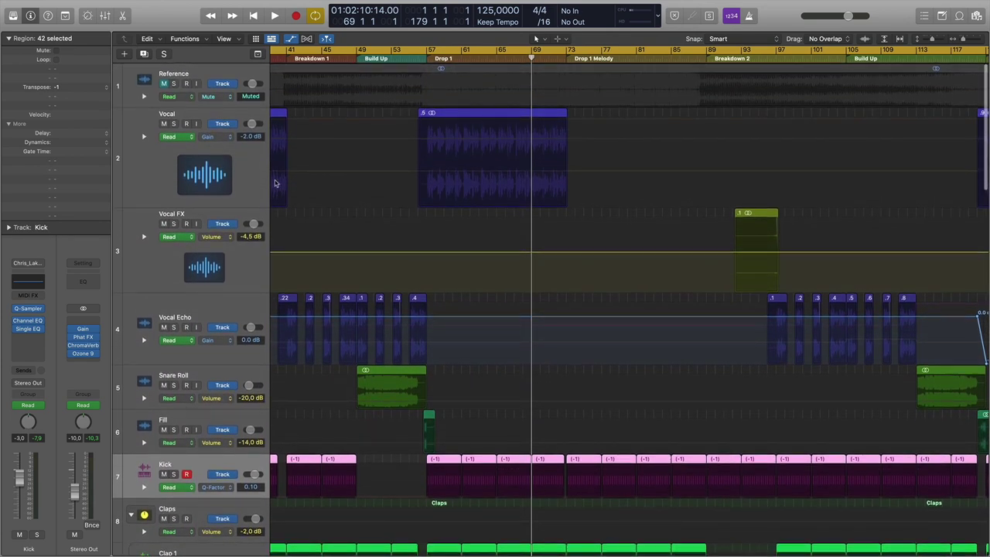
pyautogui.click(175, 124)
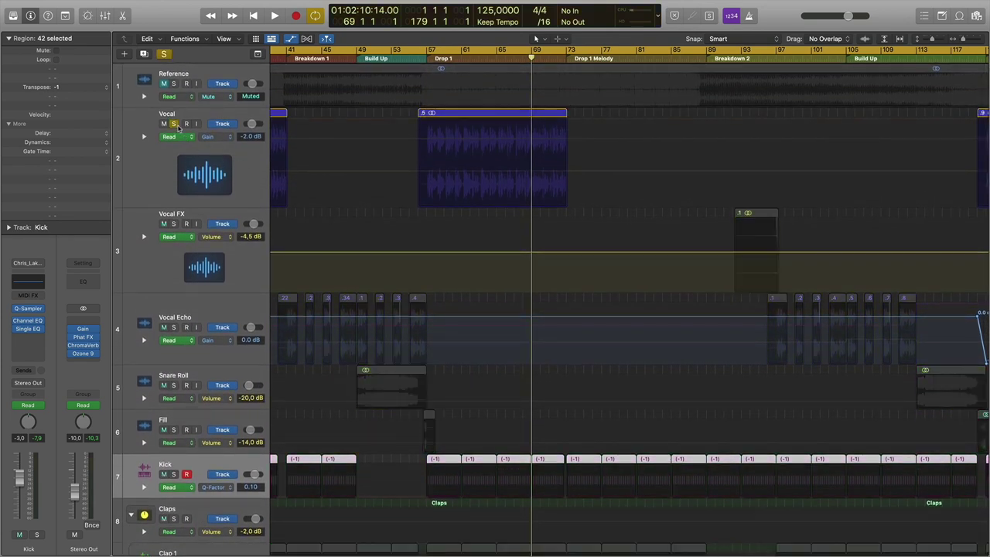
pyautogui.click(249, 165)
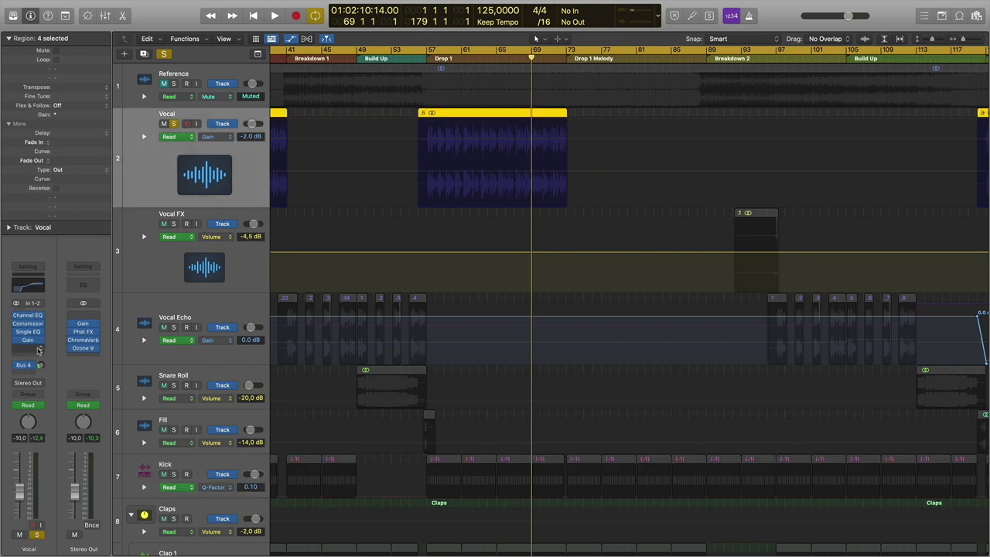
# Insert a stereo Space Designer reverb after the Gain plug-in on the Vocal track
pyautogui.click(38, 349)
pyautogui.moveTo(46, 510)
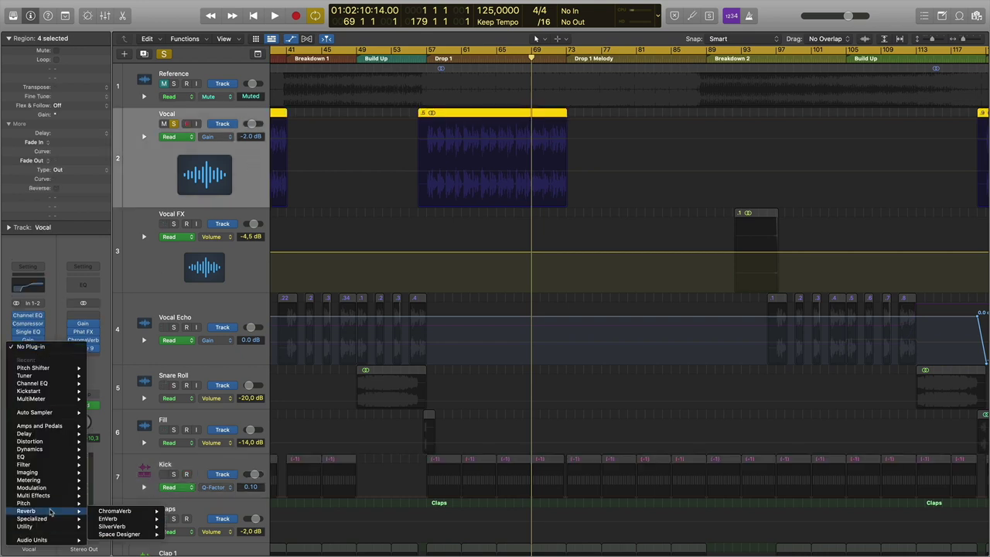
pyautogui.moveTo(122, 534)
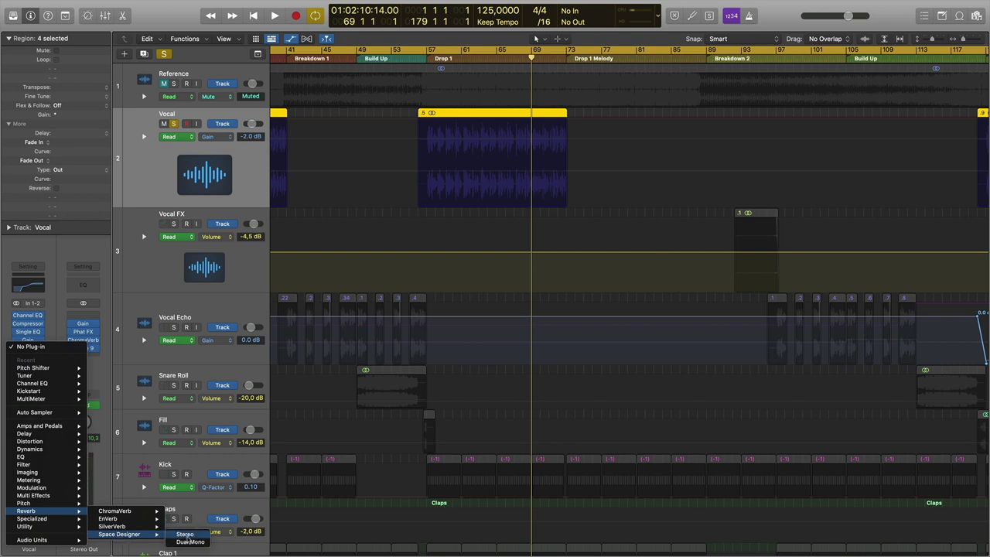
pyautogui.click(185, 536)
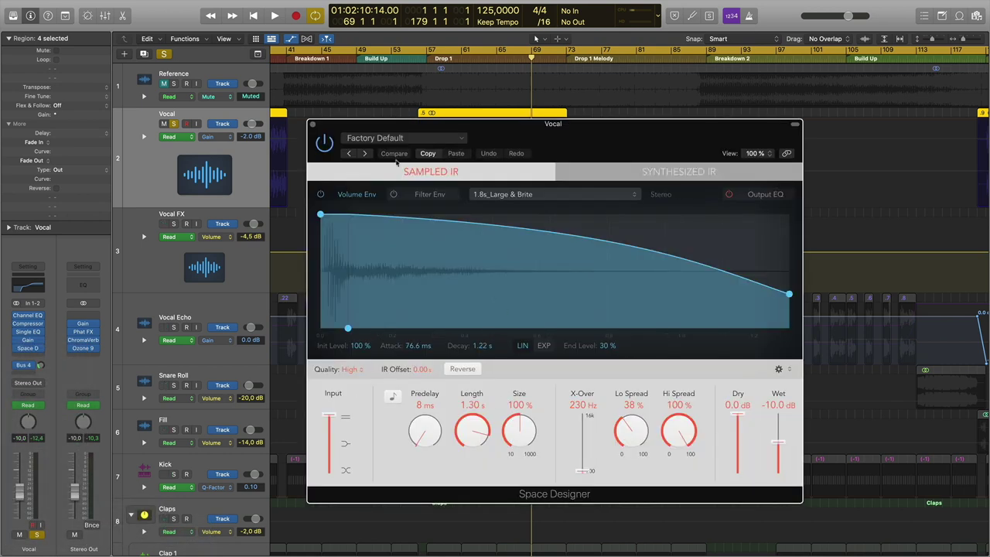
# Load the Drone Tones preset Air Deviser from Space Designer's Warped Effects, and advance to the Arcane preset
pyautogui.click(403, 137)
pyautogui.moveTo(415, 369)
pyautogui.moveTo(587, 371)
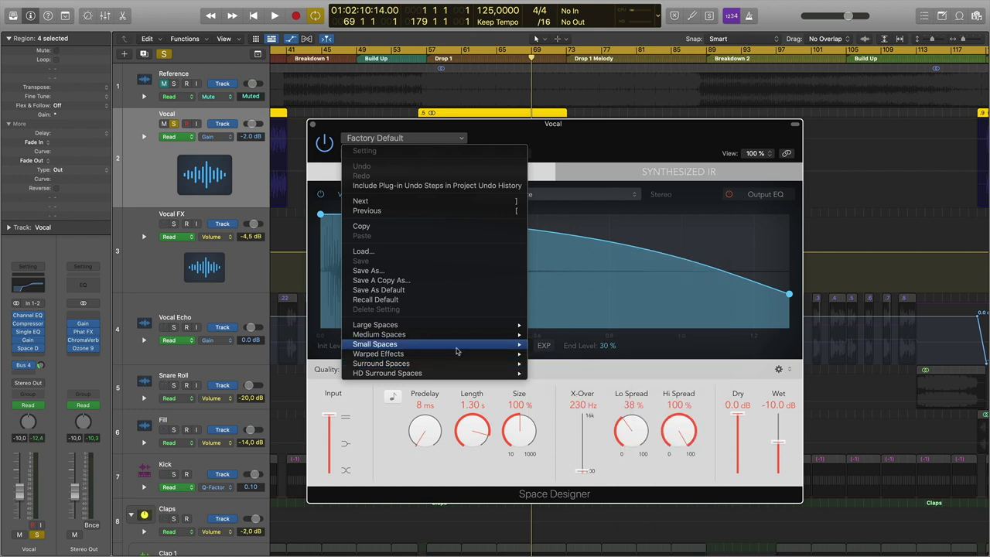
pyautogui.moveTo(457, 354)
pyautogui.moveTo(564, 356)
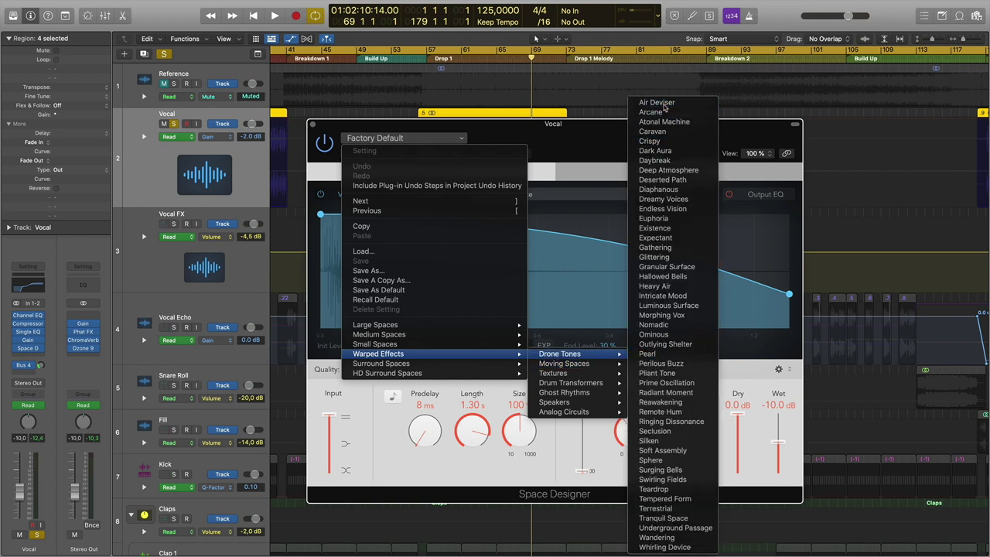
pyautogui.click(658, 105)
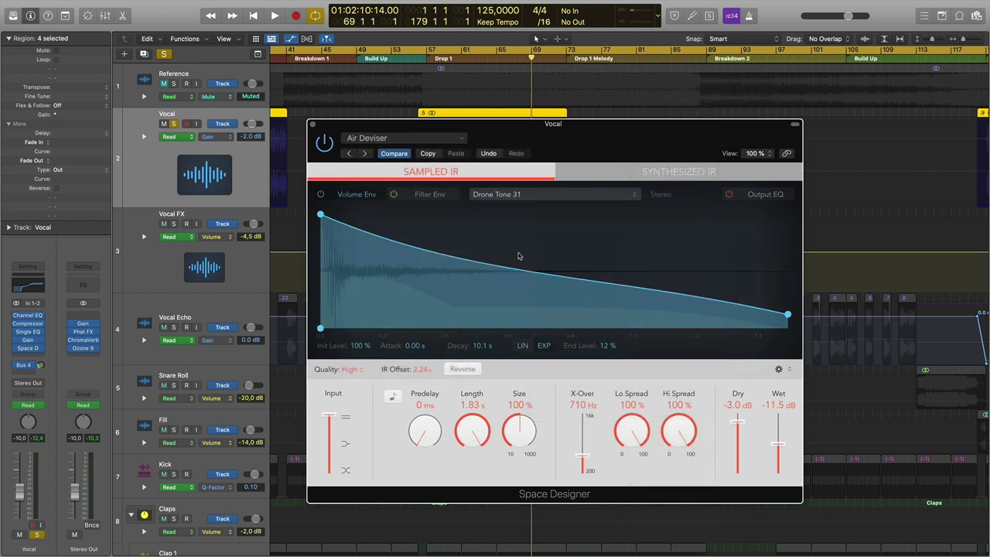
pyautogui.click(364, 153)
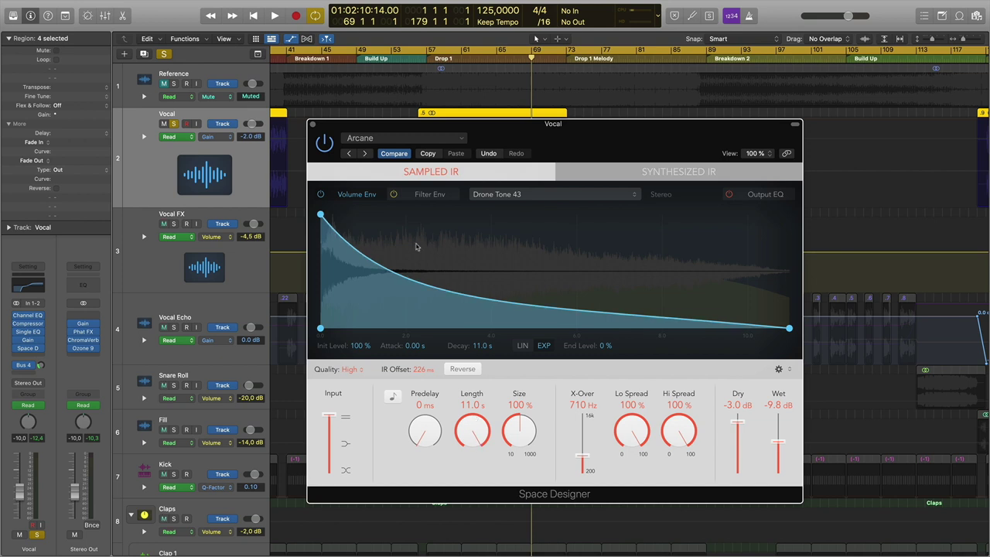
# Play the soloed Vocal and audition the following Space Designer presets, Atonal Machine and Caravan
pyautogui.moveTo(440, 129); pyautogui.dragTo(511, 235)
pyautogui.press('space')
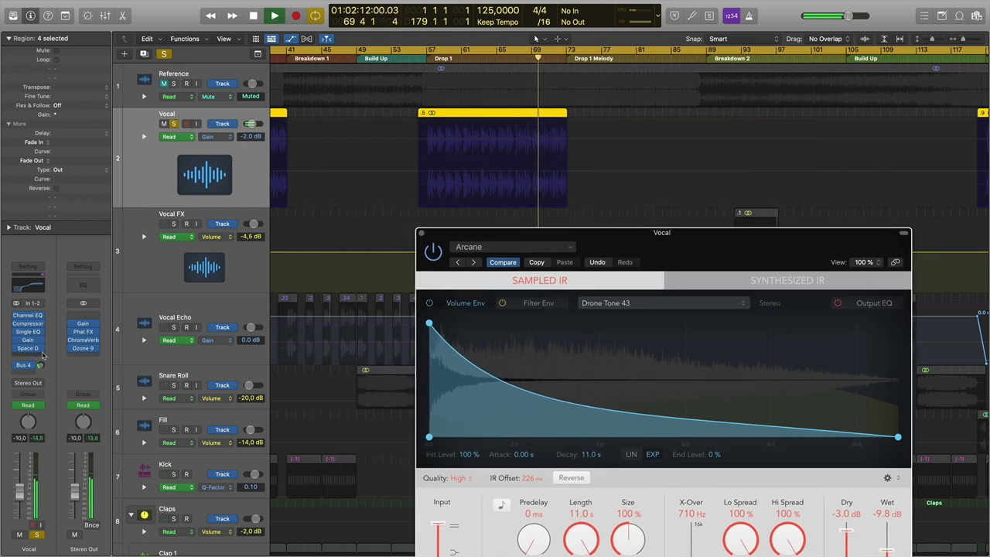
pyautogui.click(473, 262)
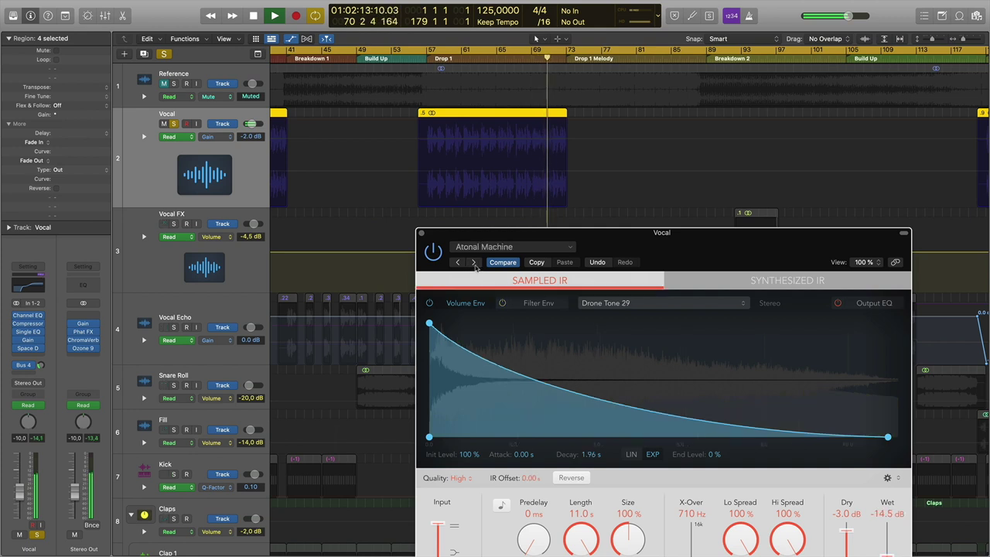
pyautogui.click(473, 262)
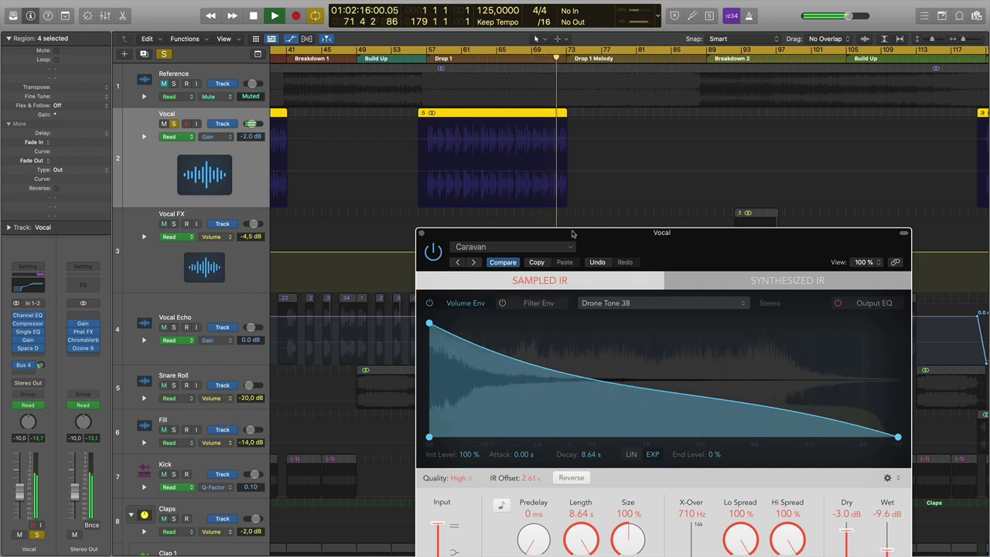
# Load the Large Spaces preset 02.4s Long City Street in Space Designer and replay the Vocal from about bar 71
pyautogui.moveTo(573, 232); pyautogui.dragTo(545, 146)
pyautogui.click(468, 163)
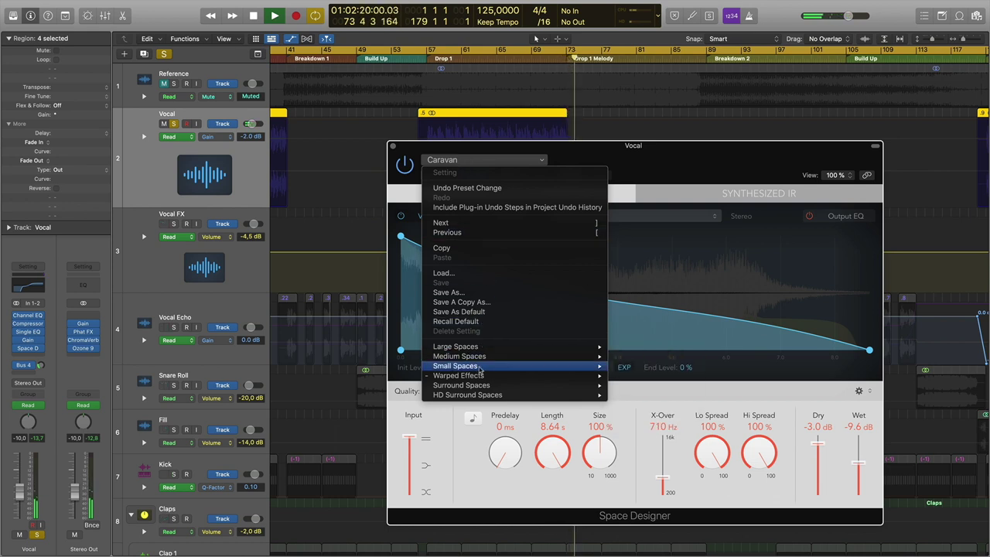
pyautogui.moveTo(565, 346)
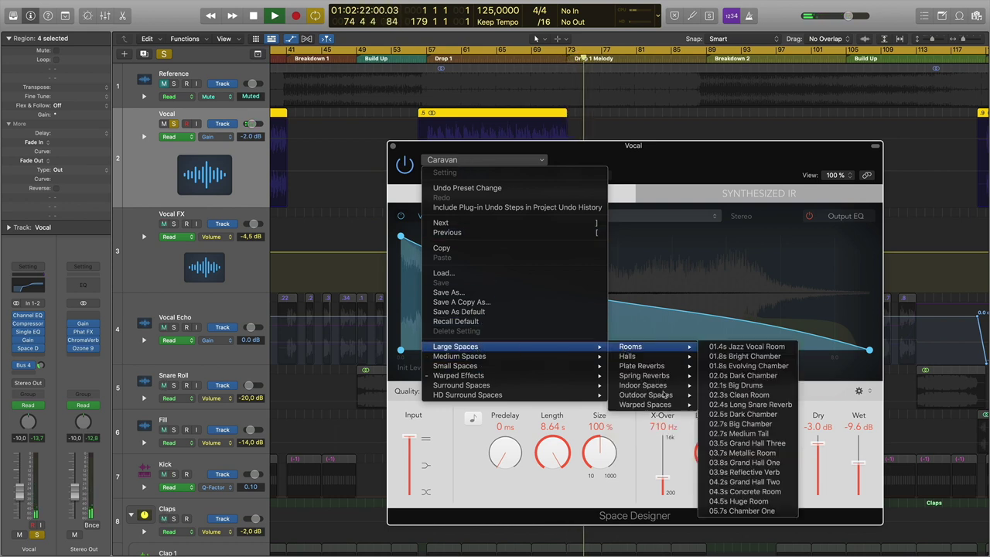
pyautogui.click(728, 371)
pyautogui.press('super+z')
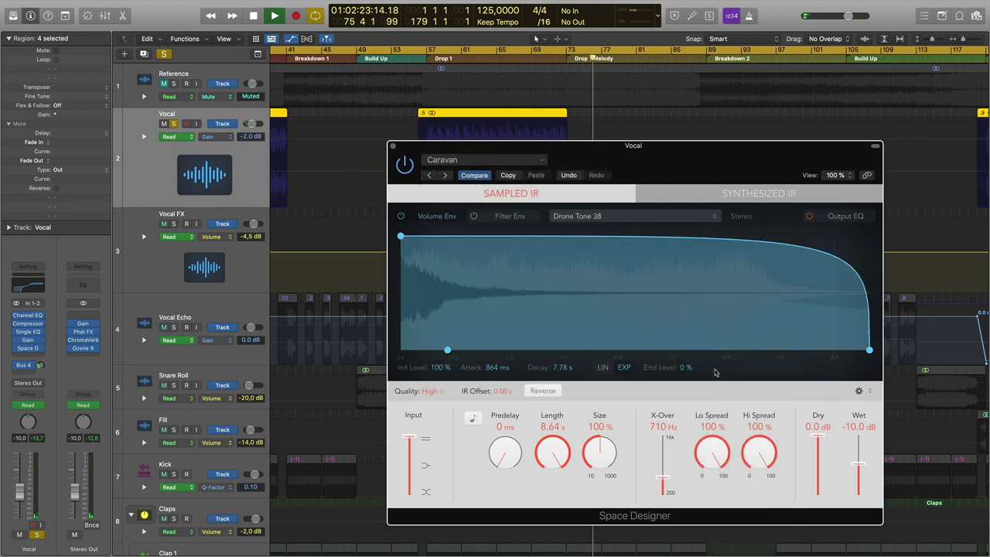
pyautogui.click(548, 68)
pyautogui.press('space')
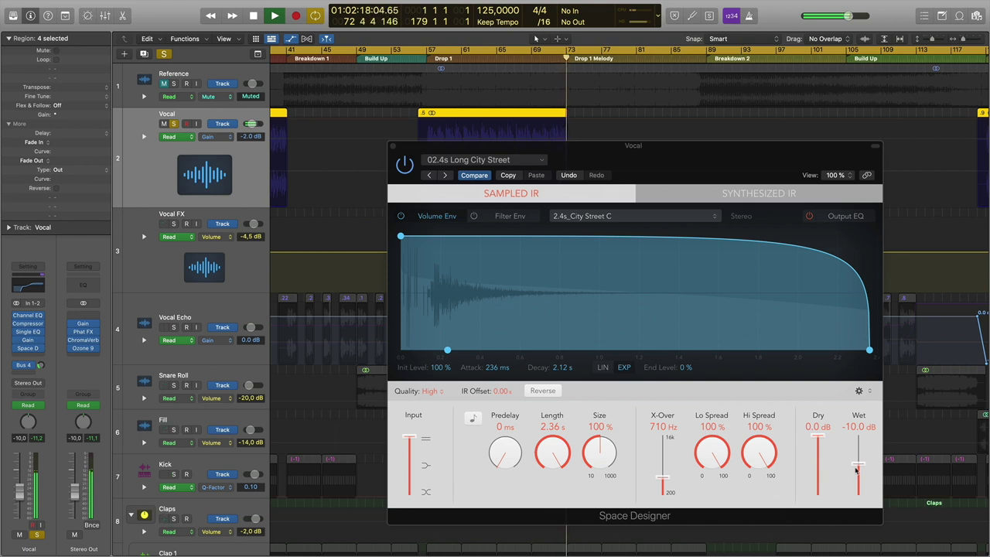
# Set Space Designer's Size to 250 % and X-Over to 14.7 kHz, with playback stopped and the playhead at bar 71
pyautogui.click(645, 443)
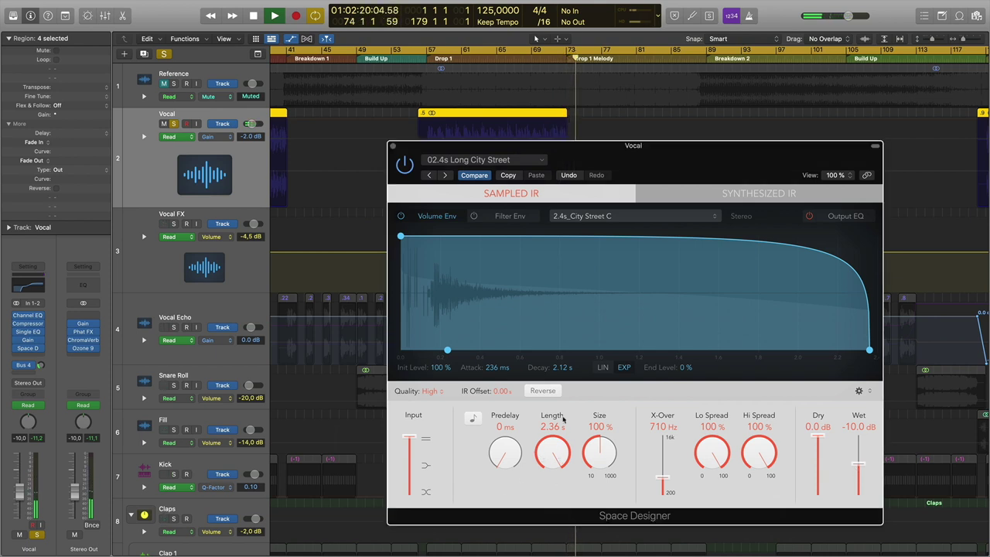
pyautogui.moveTo(662, 477); pyautogui.dragTo(663, 438)
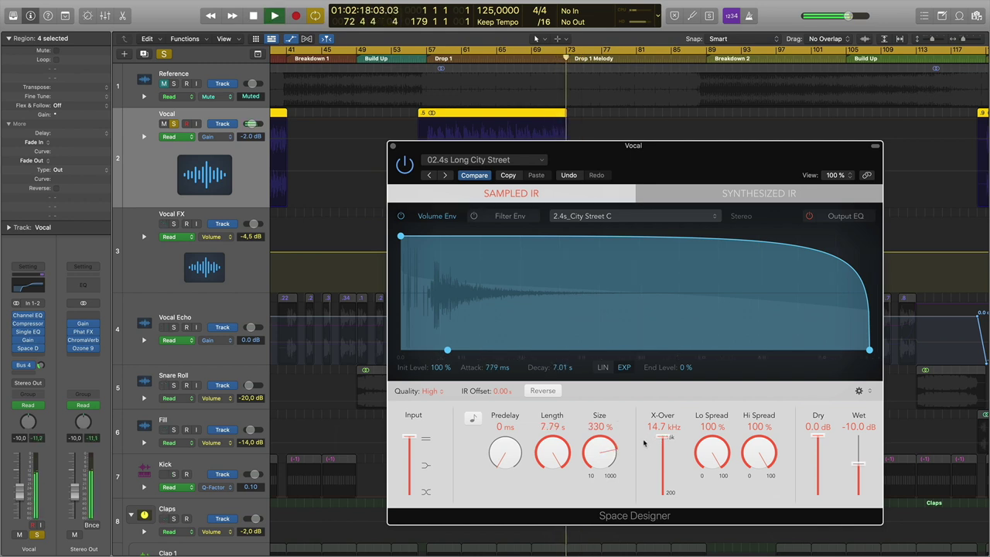
pyautogui.press('space')
pyautogui.click(547, 62)
# Mute Space Designer's Wet level and automate Wet Output to ramp from mute after bar 71 to -8.4 dB at the Vocal region's end
pyautogui.moveTo(856, 468); pyautogui.dragTo(861, 513)
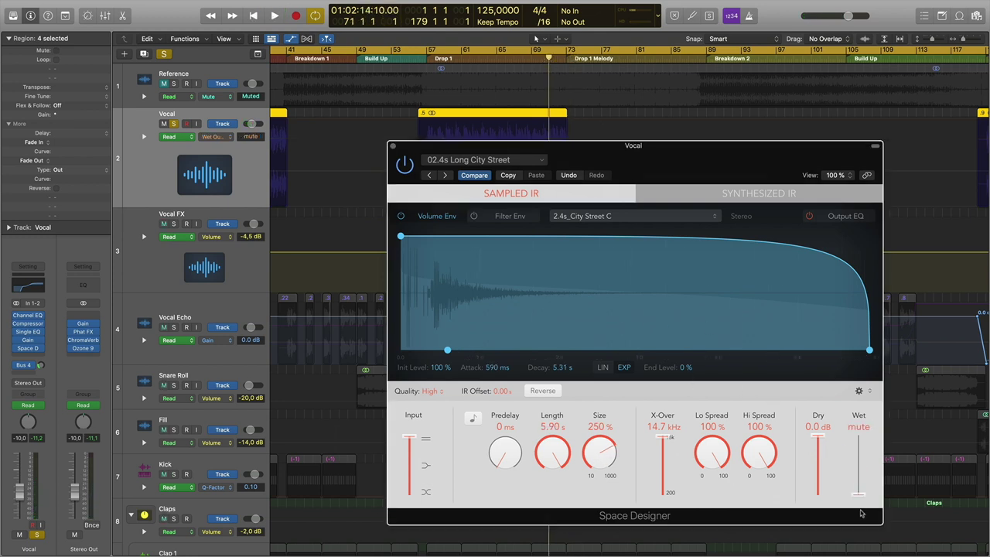
pyautogui.moveTo(421, 148); pyautogui.dragTo(445, 314)
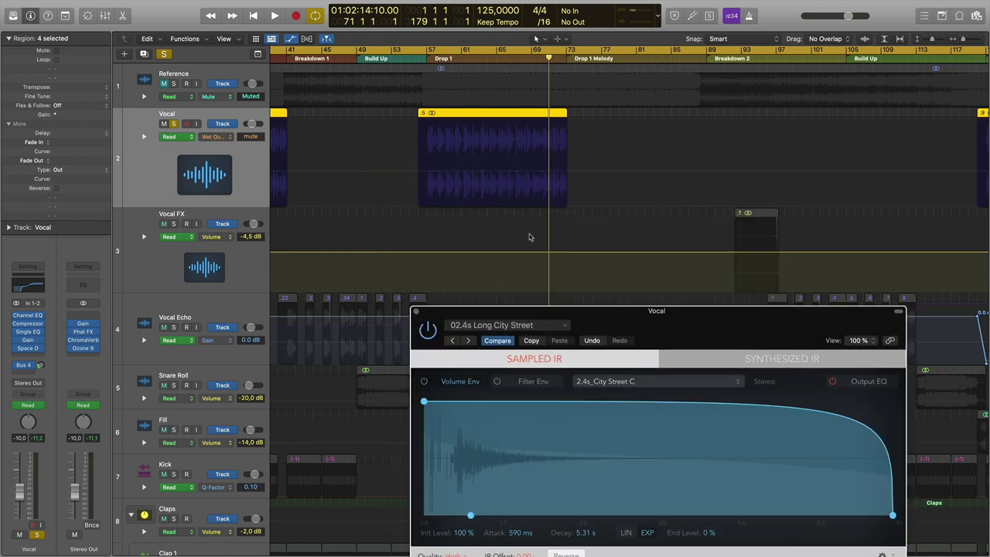
pyautogui.click(555, 208)
pyautogui.click(554, 207)
pyautogui.click(566, 210)
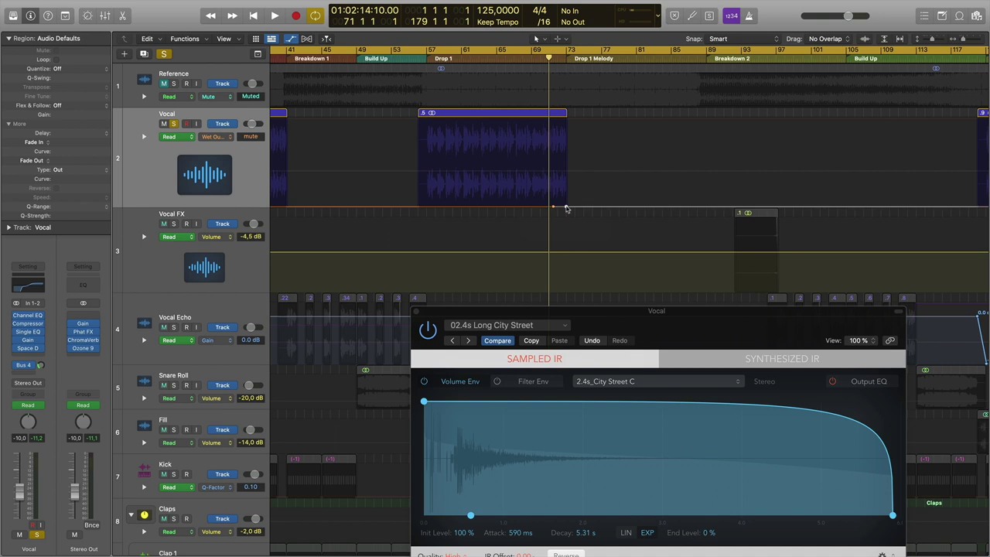
pyautogui.moveTo(565, 209); pyautogui.dragTo(565, 156)
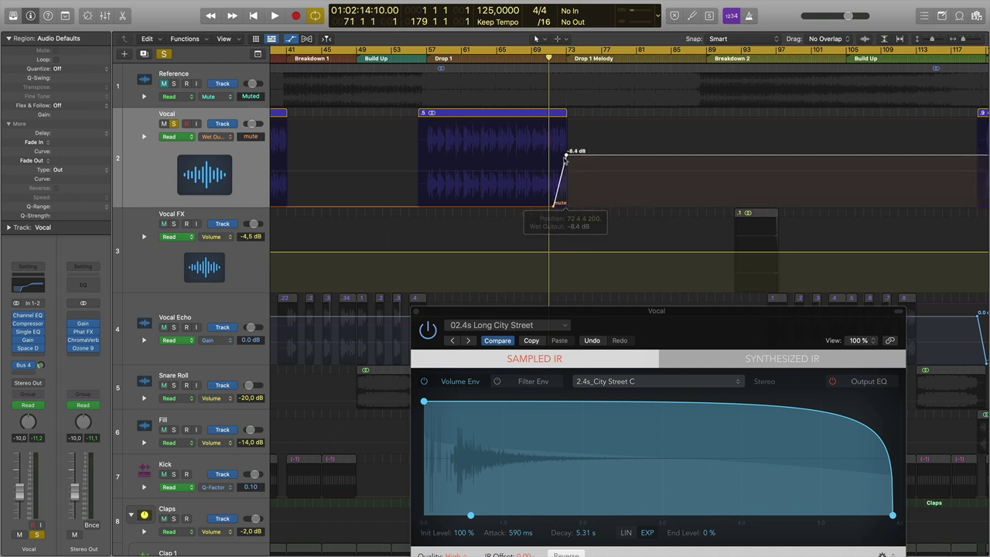
# Play the soloed Vocal from bar 71 through the reverb ramp into Drop 1 Melody, and stop
pyautogui.press('space')
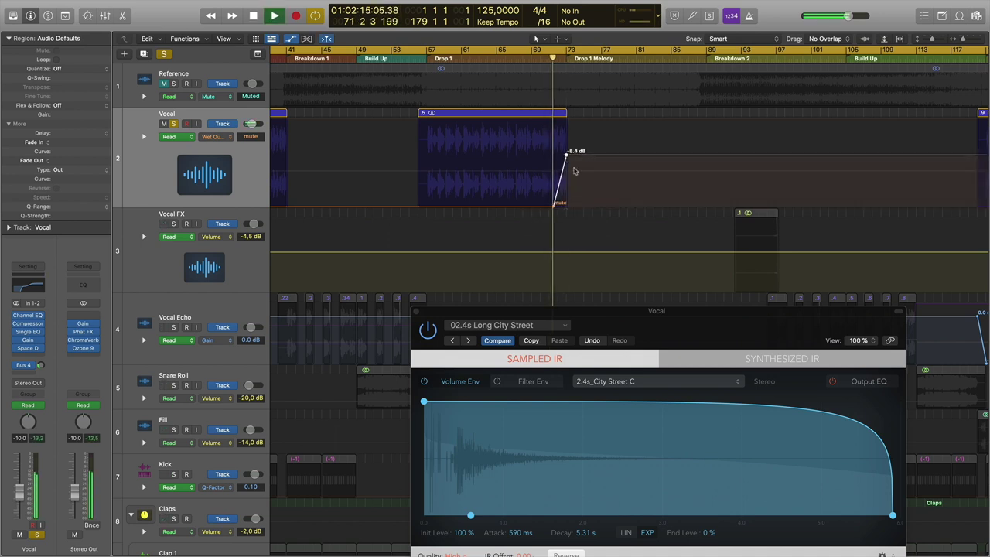
pyautogui.moveTo(632, 317); pyautogui.dragTo(558, 208)
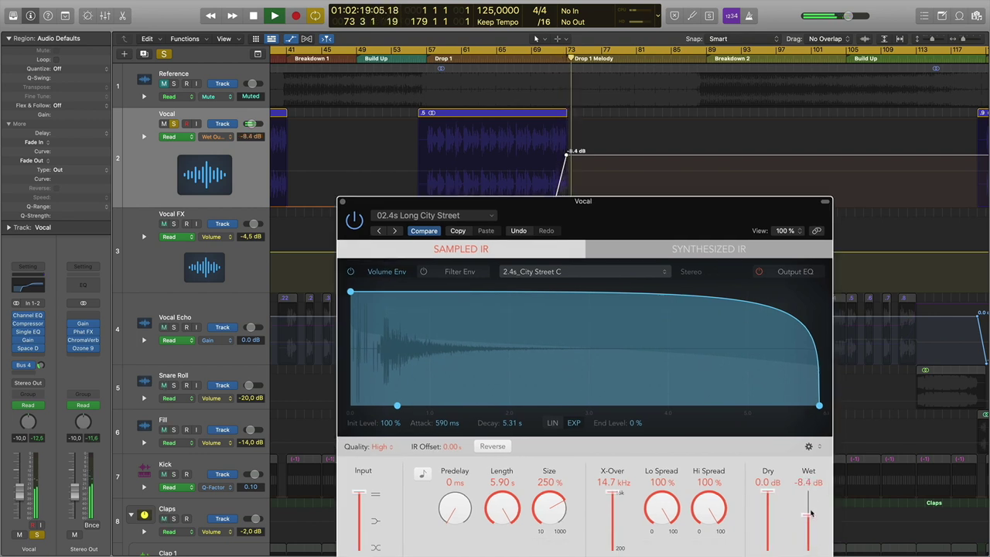
pyautogui.press('space')
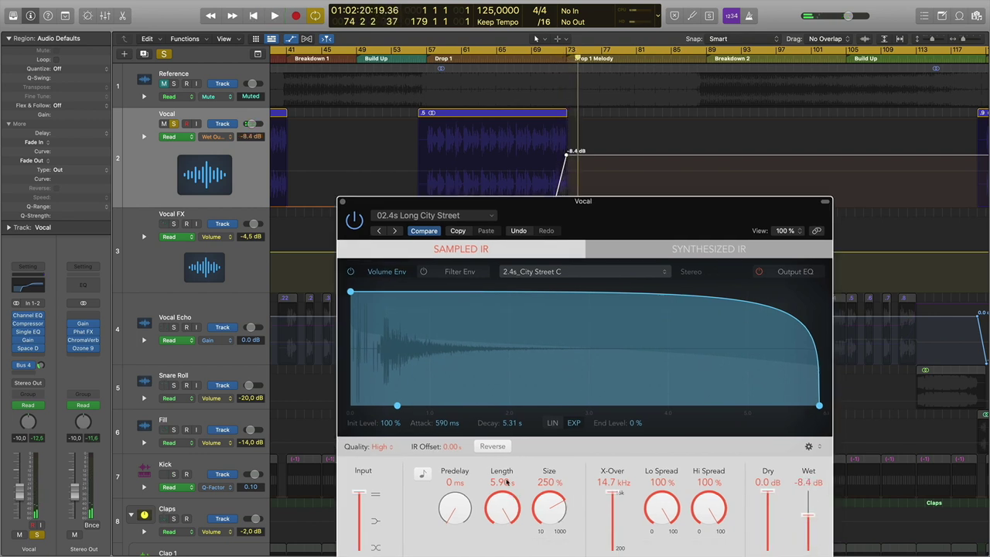
# Unsolo the Vocal and play the transition into Drop 1 Melody in the full mix from about bar 71
pyautogui.moveTo(467, 222); pyautogui.dragTo(502, 299)
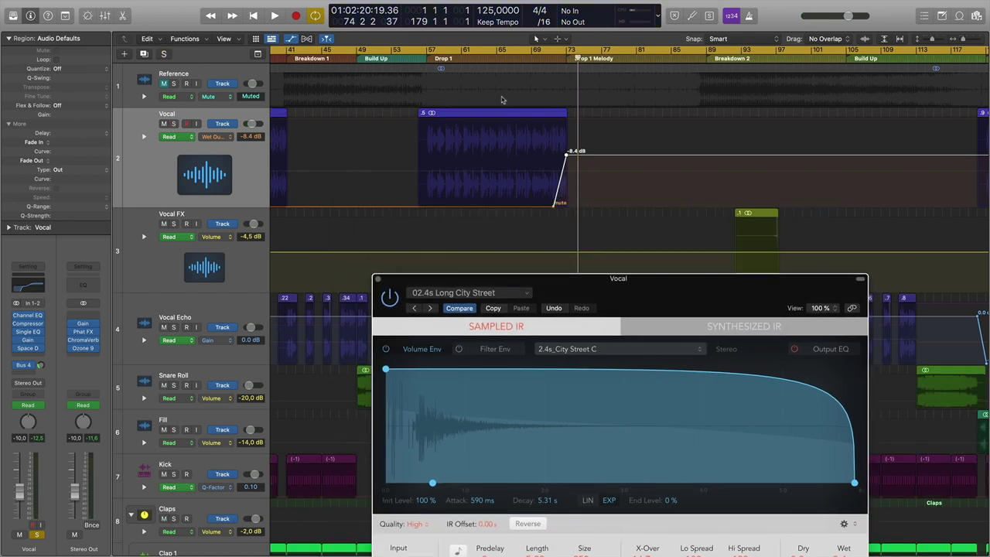
pyautogui.click(551, 58)
pyautogui.press('space')
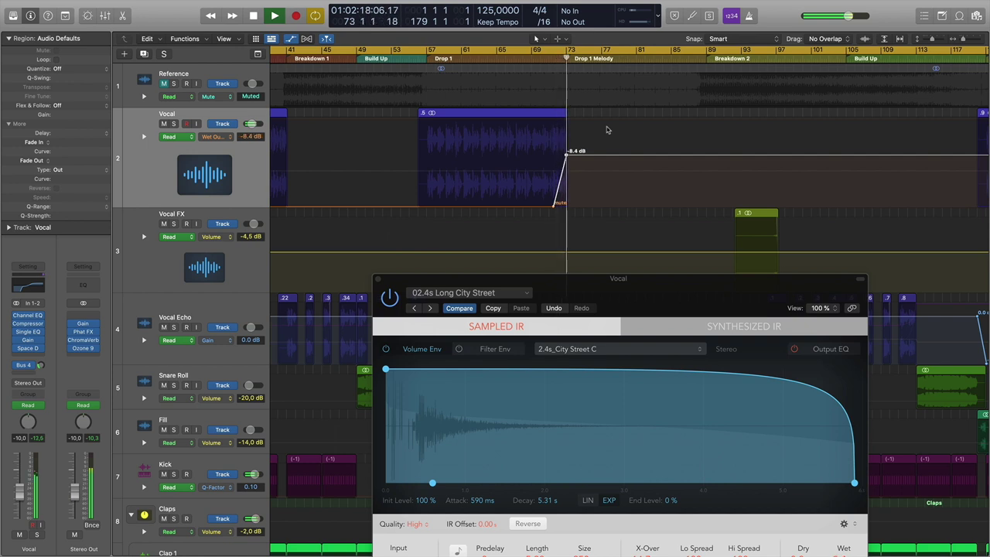
pyautogui.press('space')
# Close Space Designer and replace it with a stereo Echo delay on the Vocal track
pyautogui.moveTo(609, 287); pyautogui.dragTo(555, 157)
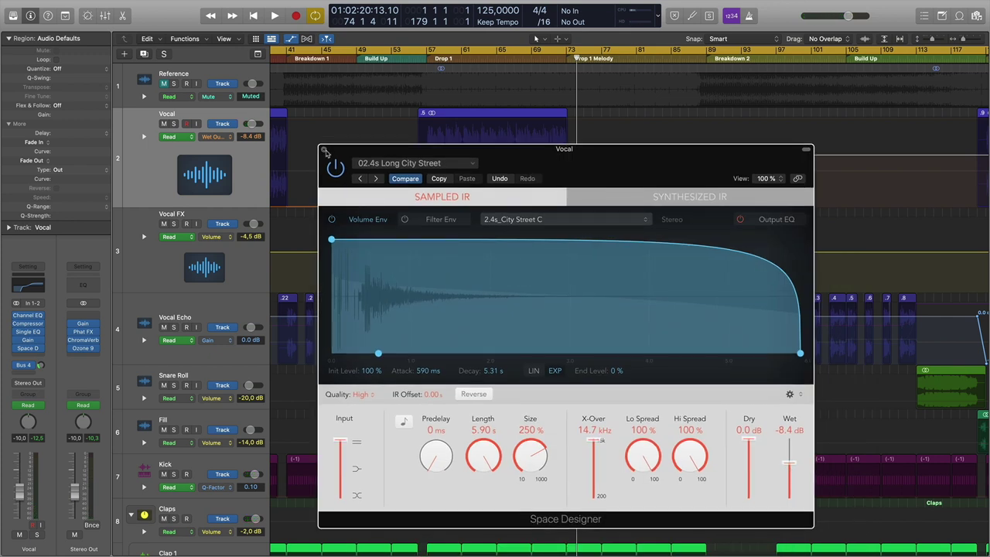
pyautogui.click(325, 150)
pyautogui.click(41, 348)
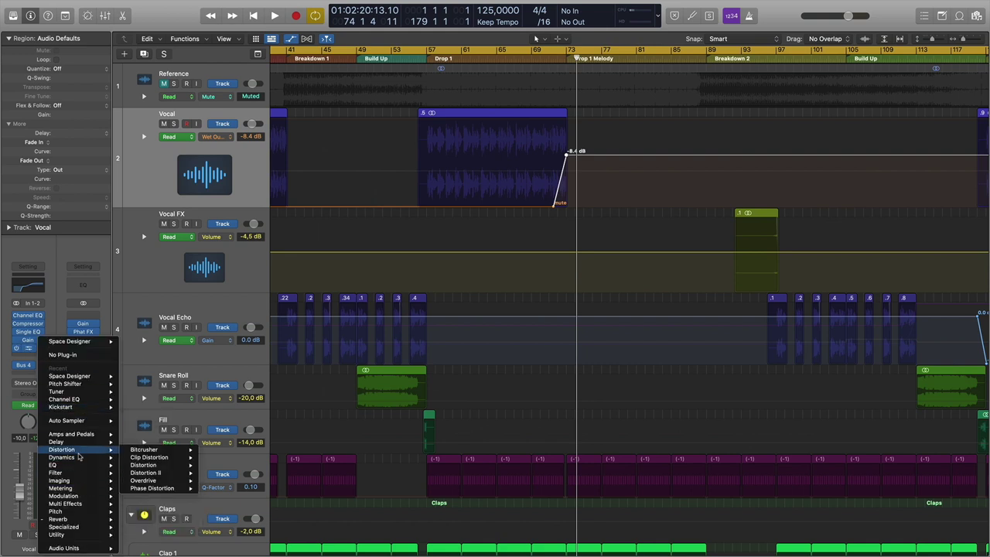
pyautogui.moveTo(79, 442)
pyautogui.moveTo(158, 444)
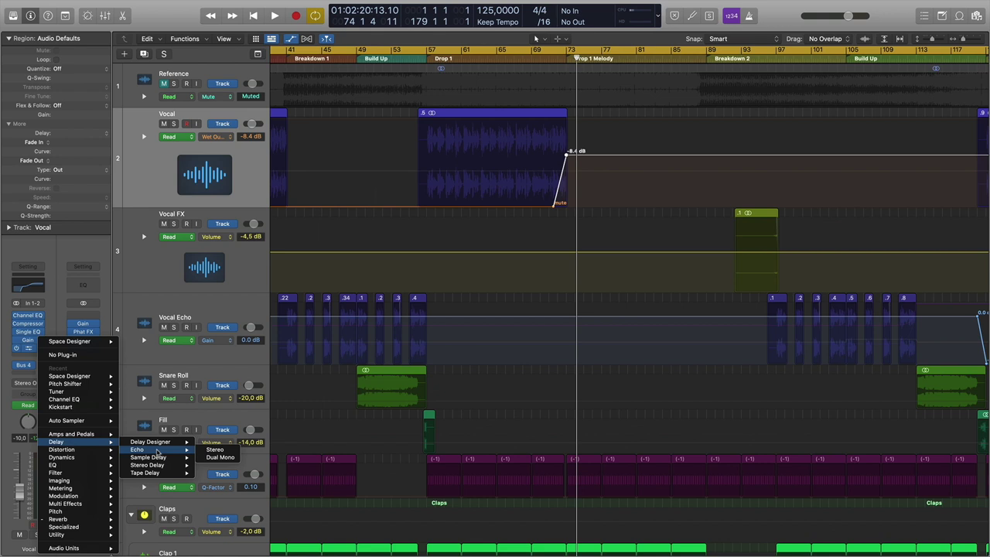
pyautogui.moveTo(159, 467)
pyautogui.click(217, 450)
# Set the Echo to Note 1/4, Feedback 66 %, Dry 100 % and Wet 0 %
pyautogui.moveTo(338, 216); pyautogui.dragTo(348, 188)
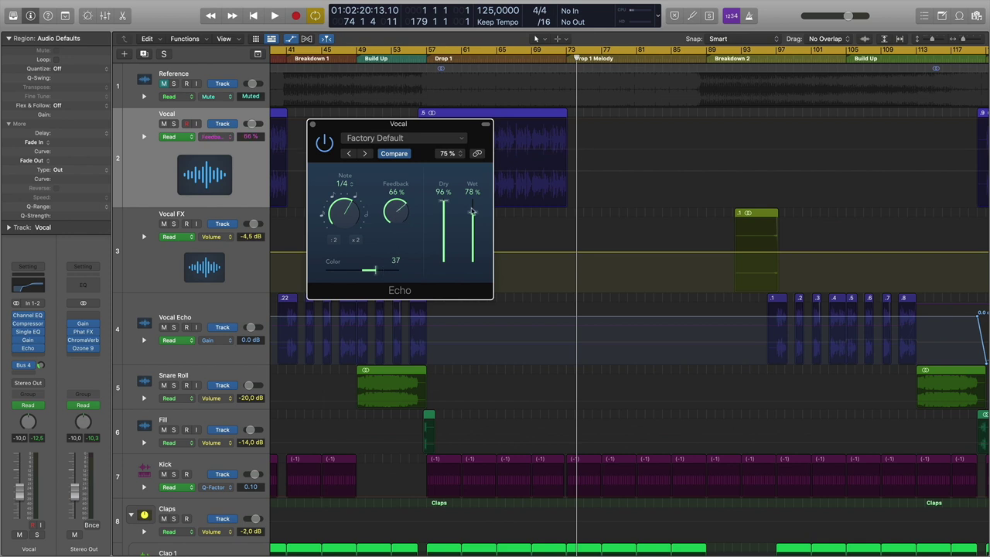
pyautogui.moveTo(442, 201); pyautogui.dragTo(442, 193)
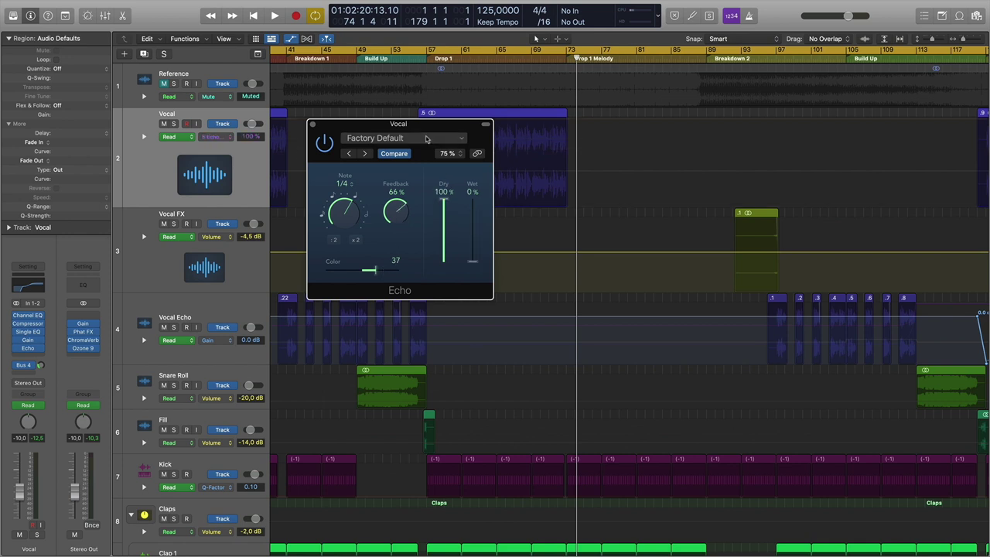
pyautogui.moveTo(430, 123); pyautogui.dragTo(396, 193)
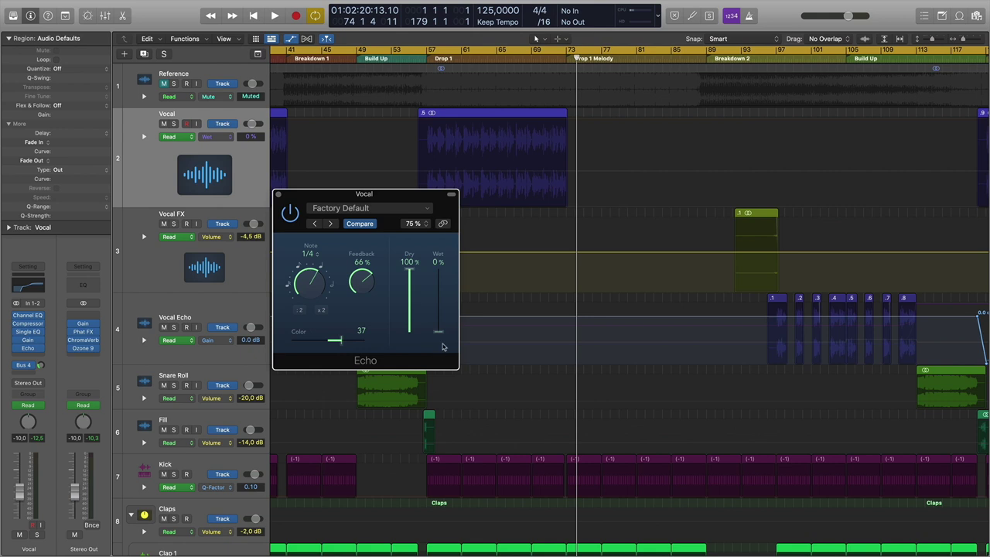
# Automate the Echo's Wet from 0 % at bar 72 to 26 % at the Vocal region's end, and audition it soloed
pyautogui.click(558, 209)
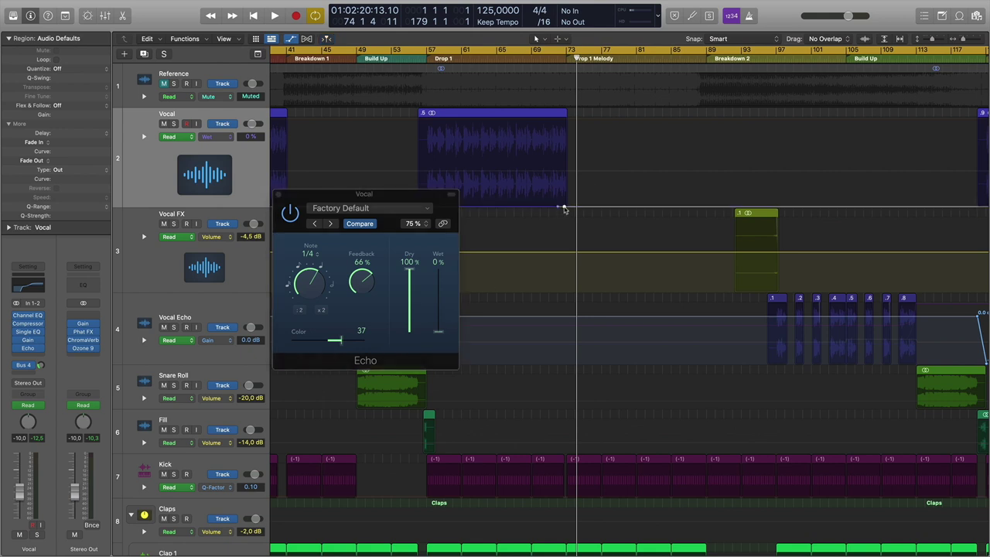
pyautogui.moveTo(566, 208); pyautogui.dragTo(568, 180)
pyautogui.click(558, 59)
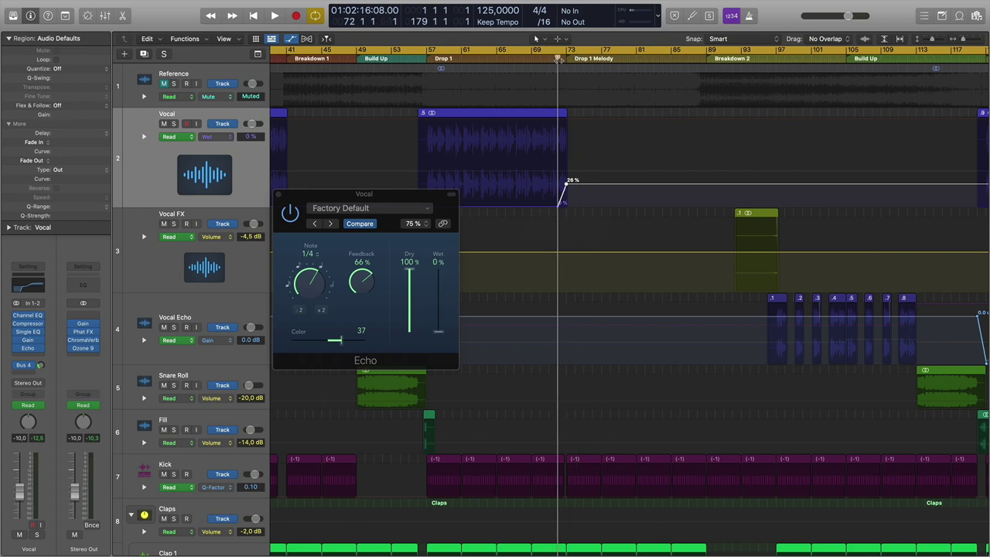
pyautogui.click(173, 124)
pyautogui.press('space')
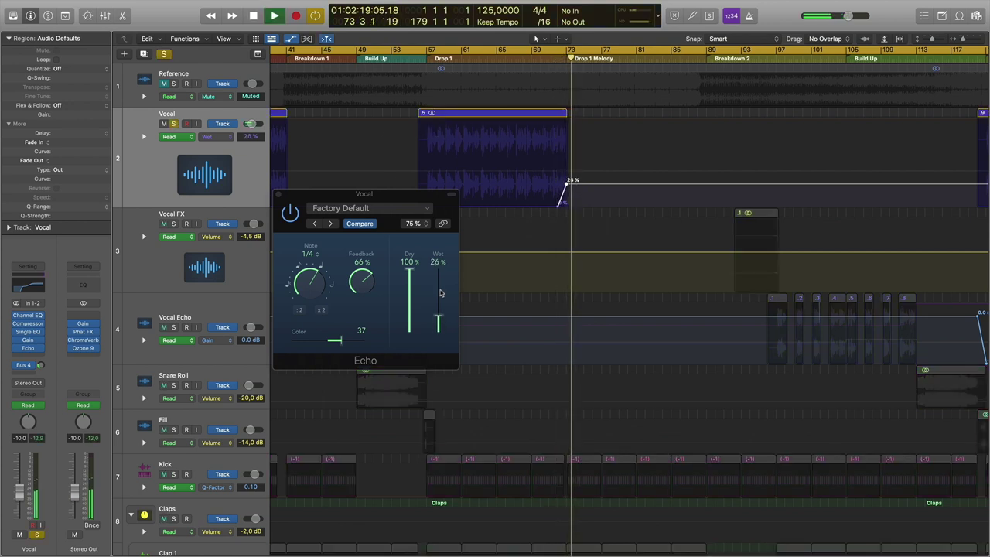
pyautogui.press('space')
# Raise the Wet automation's end point to 51 %, unsolo the Vocal and play from bar 72 in the full mix
pyautogui.moveTo(569, 181); pyautogui.dragTo(569, 158)
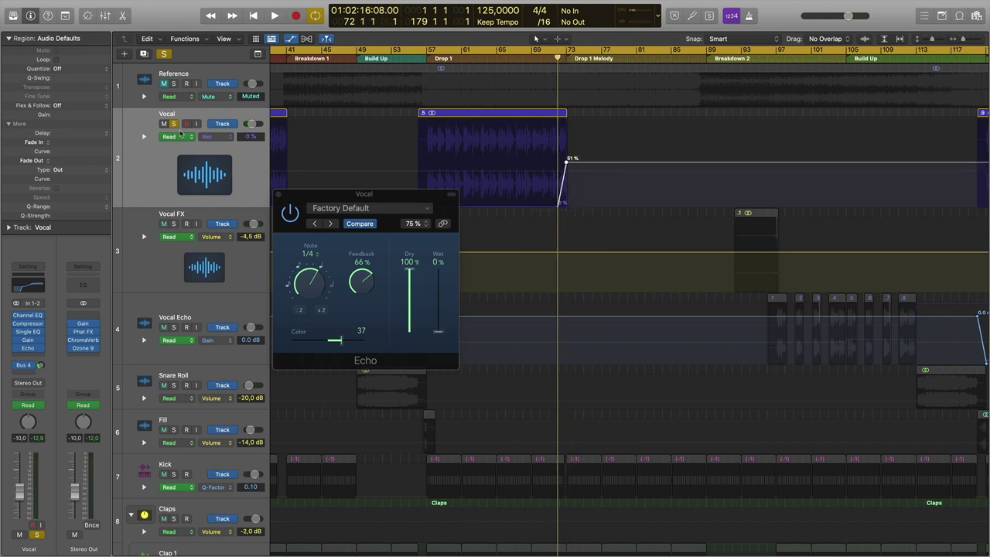
pyautogui.press('s')
pyautogui.press('space')
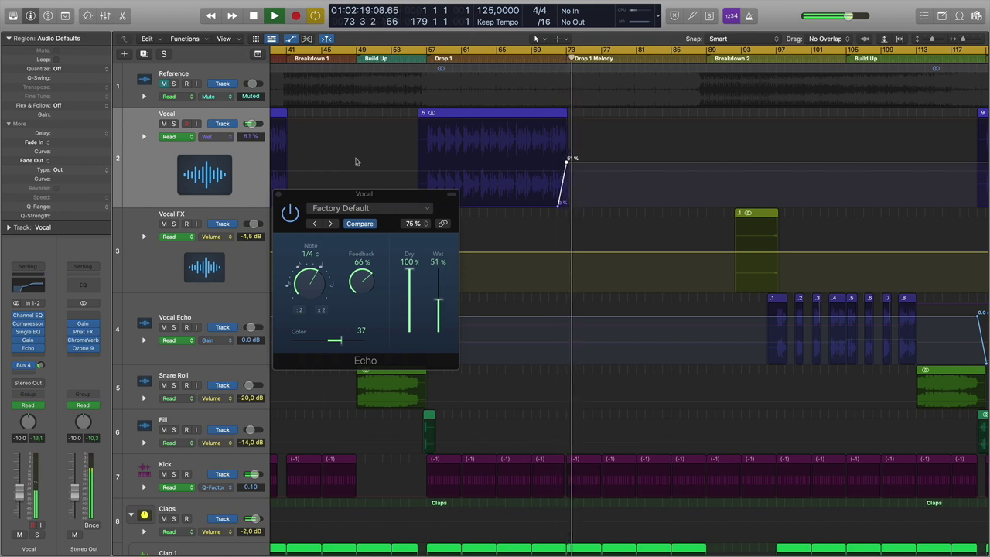
# Set the Echo's Feedback to 76 % and Color to 44 while listening, and stop playback
pyautogui.moveTo(367, 289); pyautogui.dragTo(370, 276)
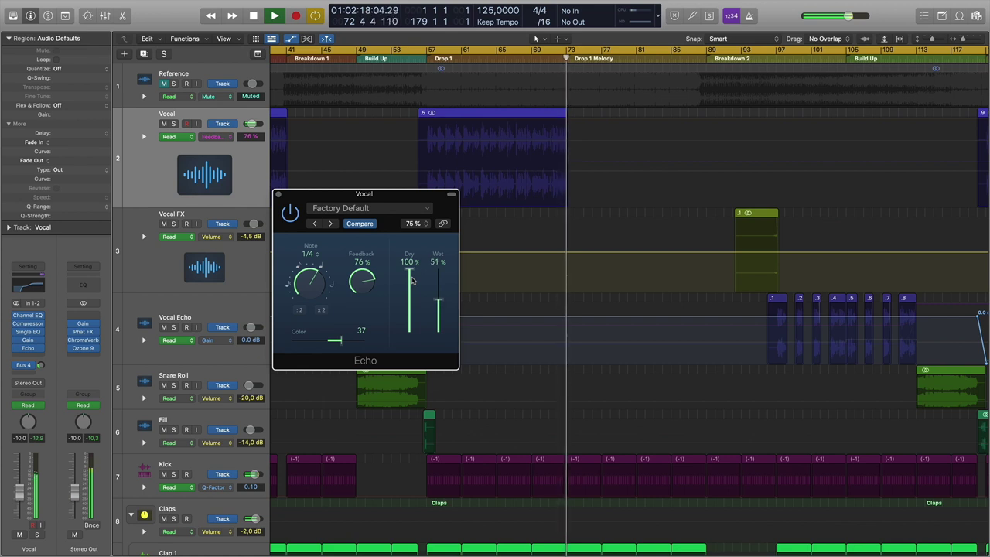
pyautogui.moveTo(340, 346); pyautogui.dragTo(343, 346)
pyautogui.press('space')
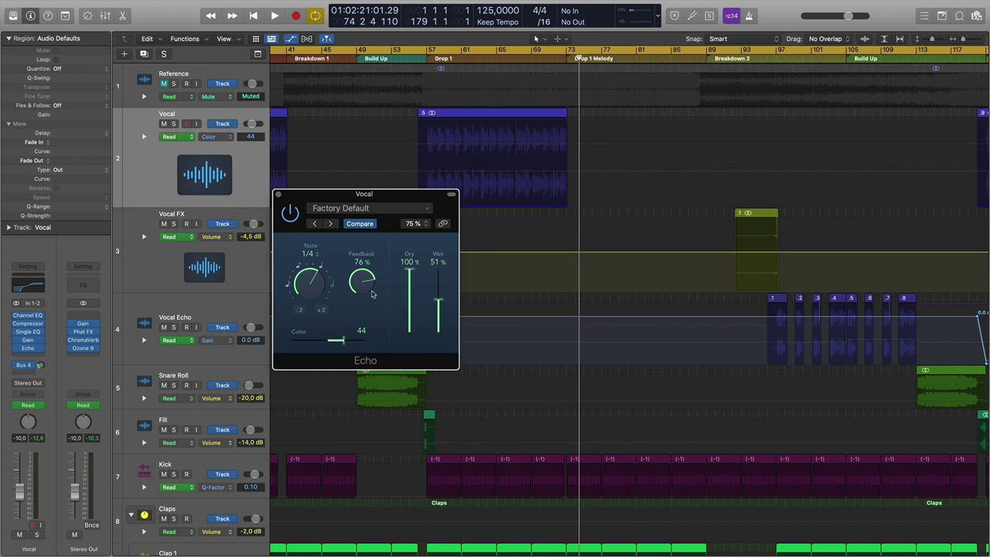
# Set the Echo's Note to 1/4 triplet and audition the Vocal's ending in the mix from bar 72
pyautogui.moveTo(310, 289); pyautogui.dragTo(309, 305)
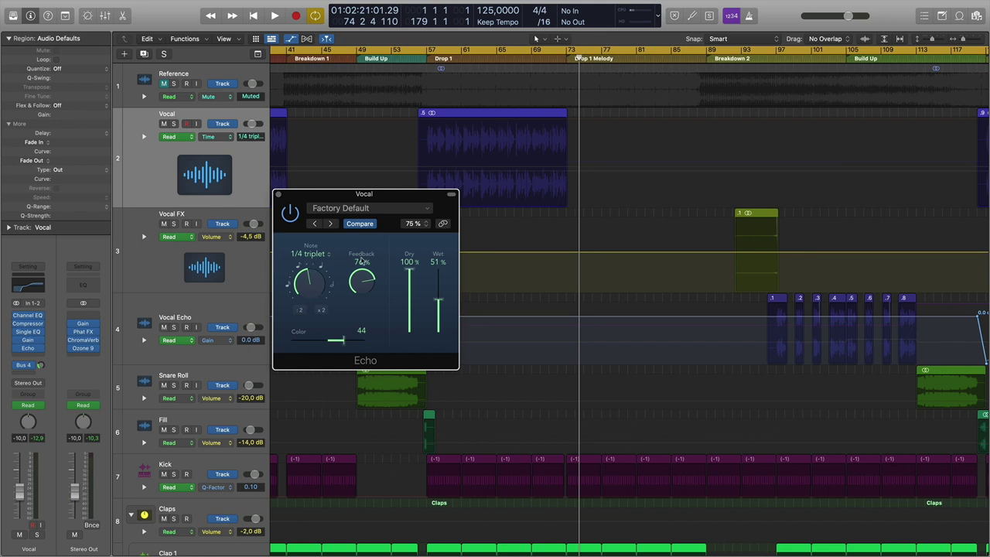
pyautogui.click(557, 62)
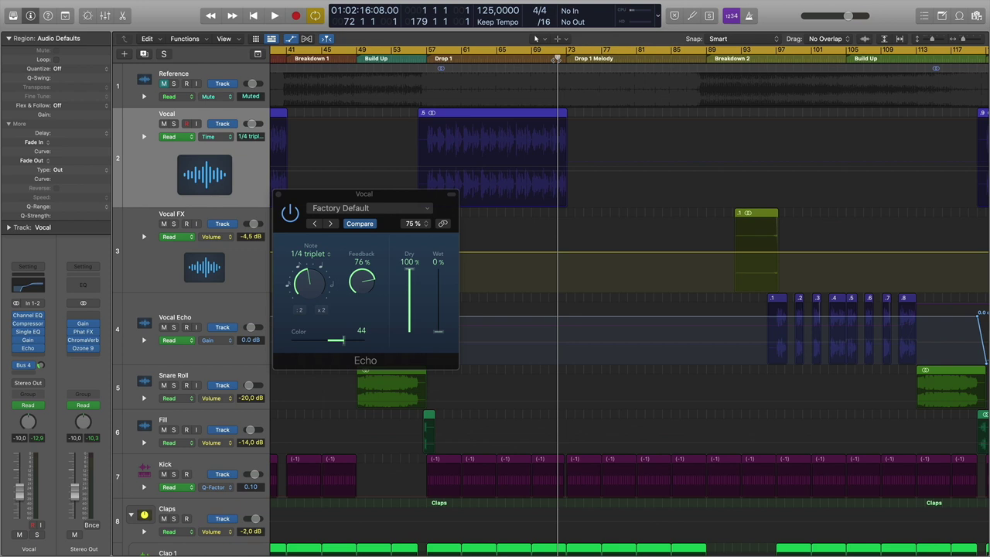
pyautogui.press('space')
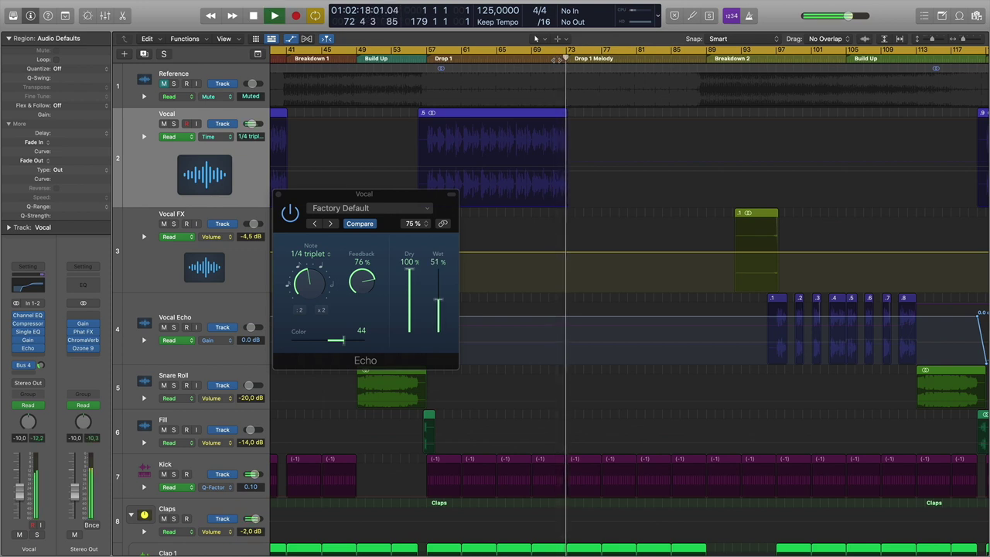
pyautogui.press('space')
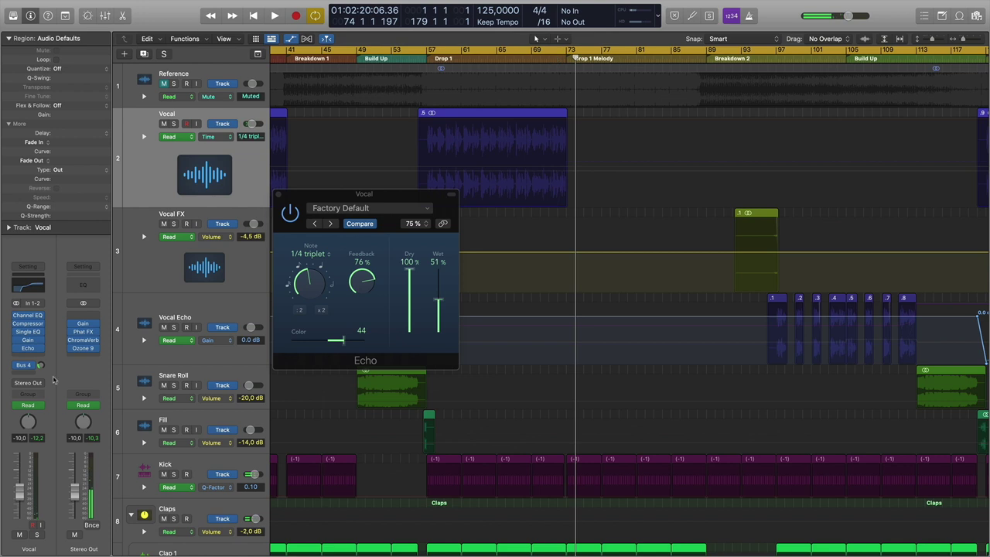
# Remove the Echo plug-in from the Vocal channel
pyautogui.click(37, 348)
pyautogui.click(44, 355)
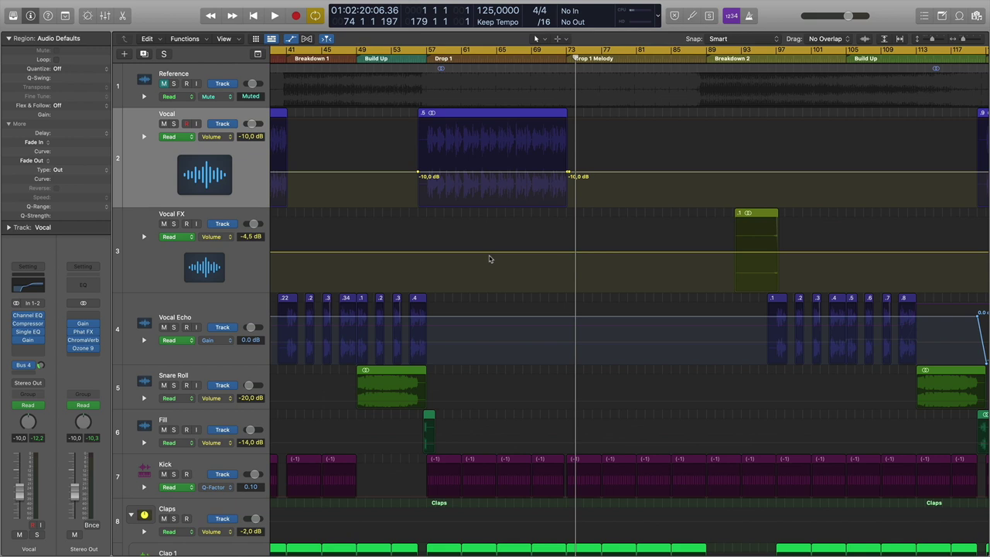
# Solo the Top Loop track and audition it briefly from bar 65
pyautogui.scroll(-8, 524, 292)
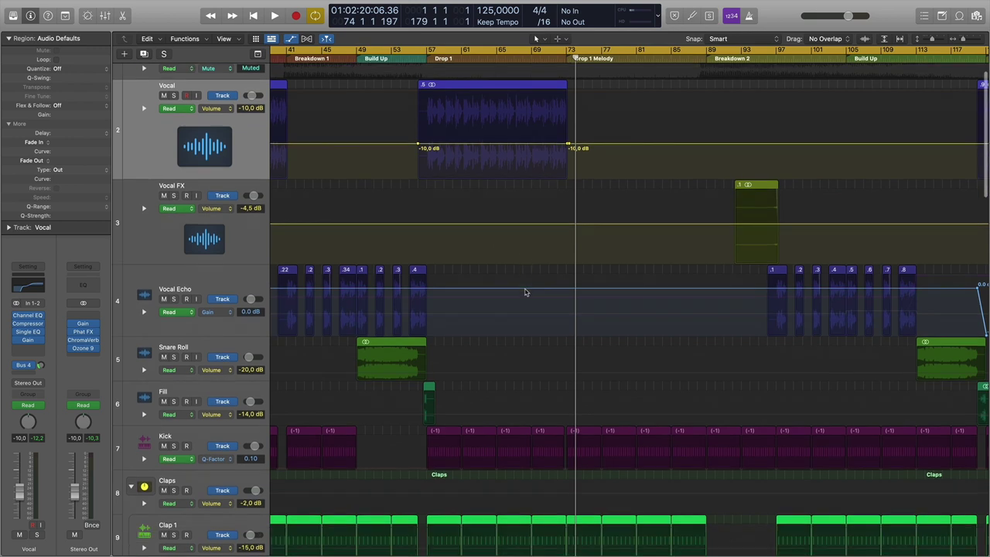
pyautogui.scroll(-1, 525, 292)
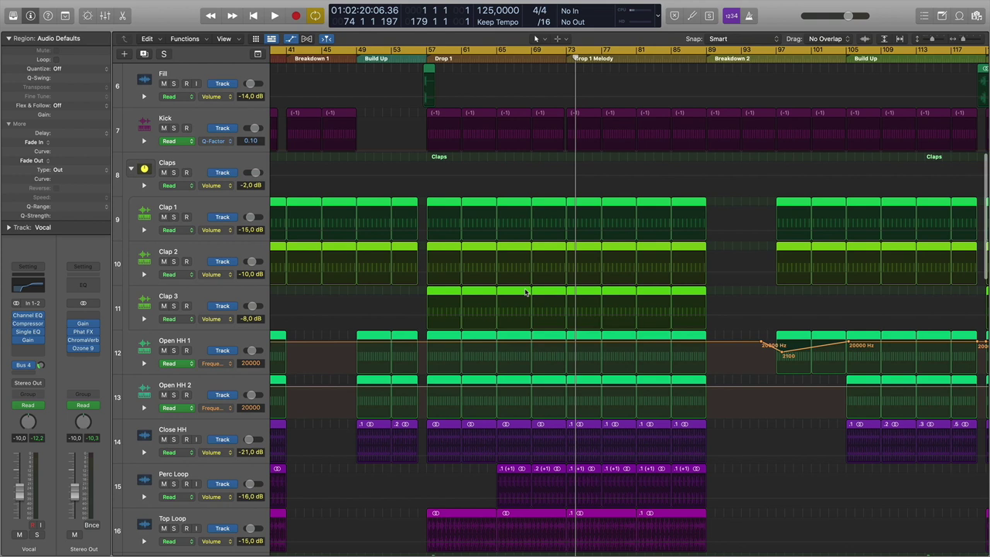
pyautogui.scroll(-10, 525, 292)
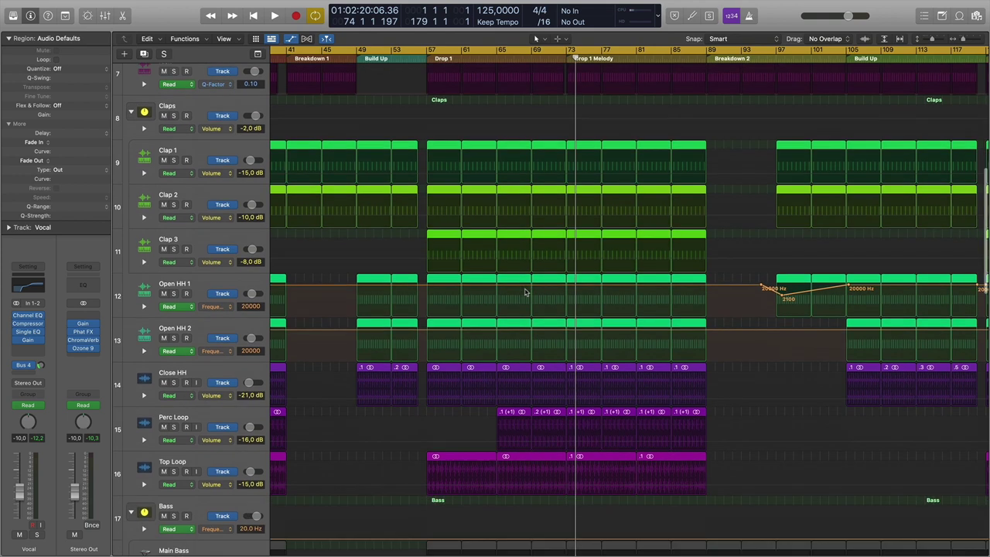
pyautogui.click(219, 309)
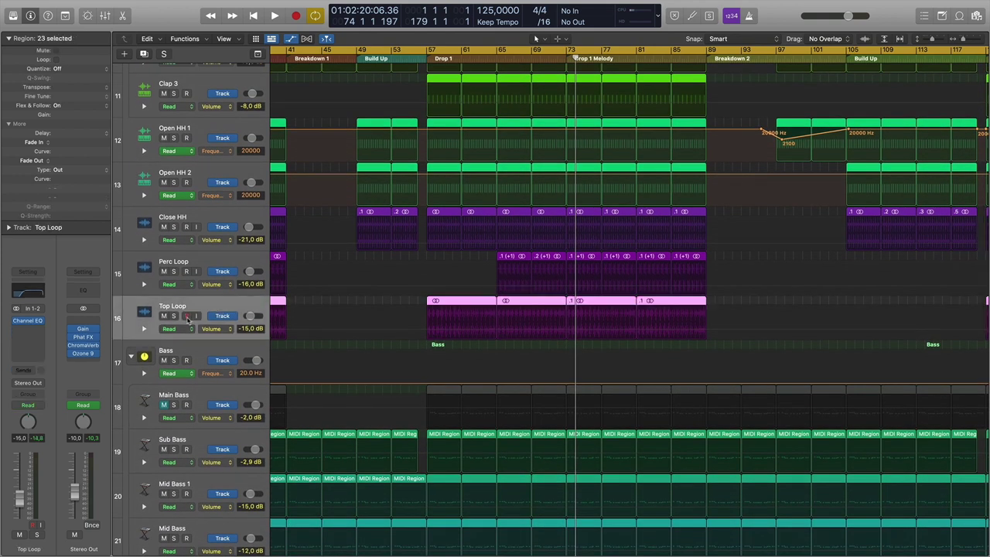
pyautogui.click(173, 315)
pyautogui.click(497, 59)
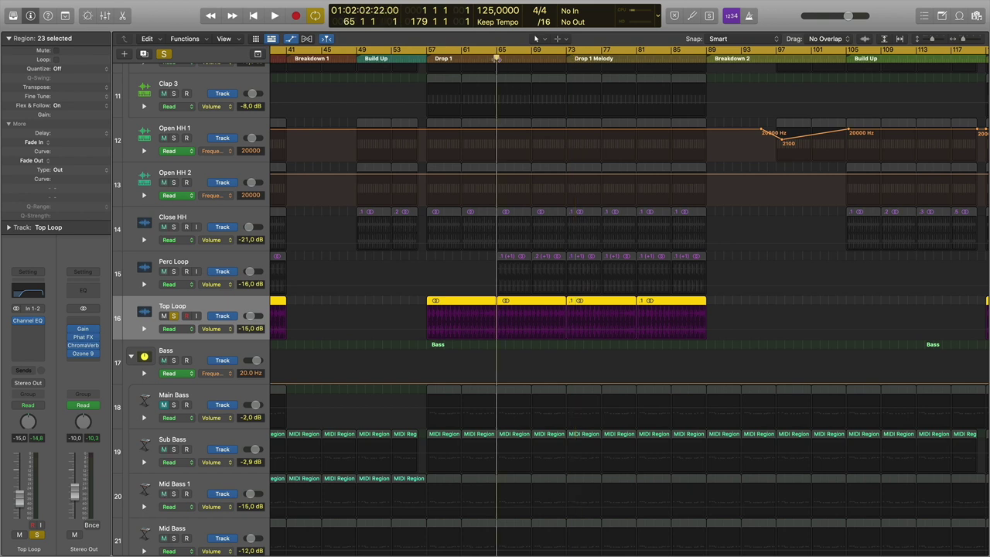
pyautogui.press('space')
pyautogui.press('space')
pyautogui.scroll(-1, 574, 339)
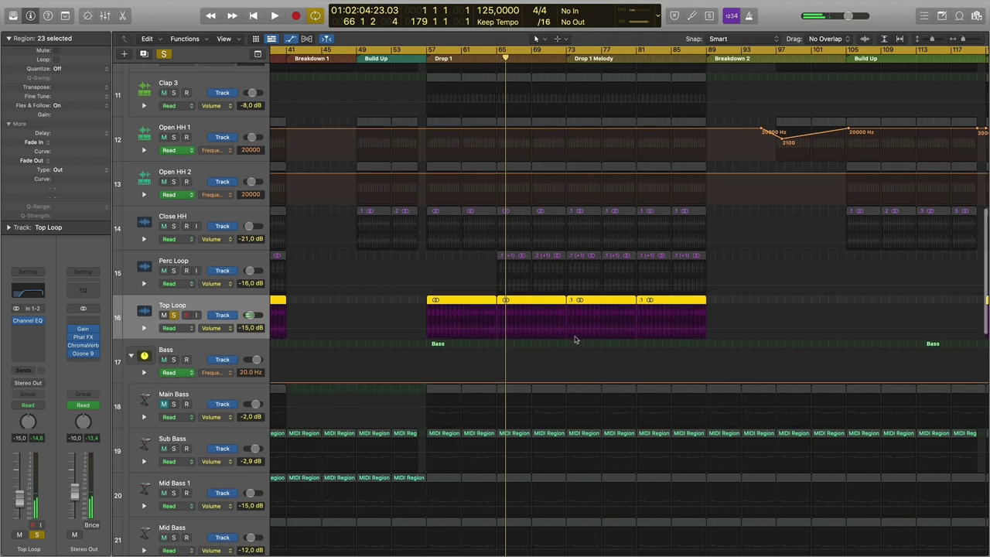
# Insert a stereo Pitch Shifter on the Top Loop channel after the Channel EQ
pyautogui.click(36, 330)
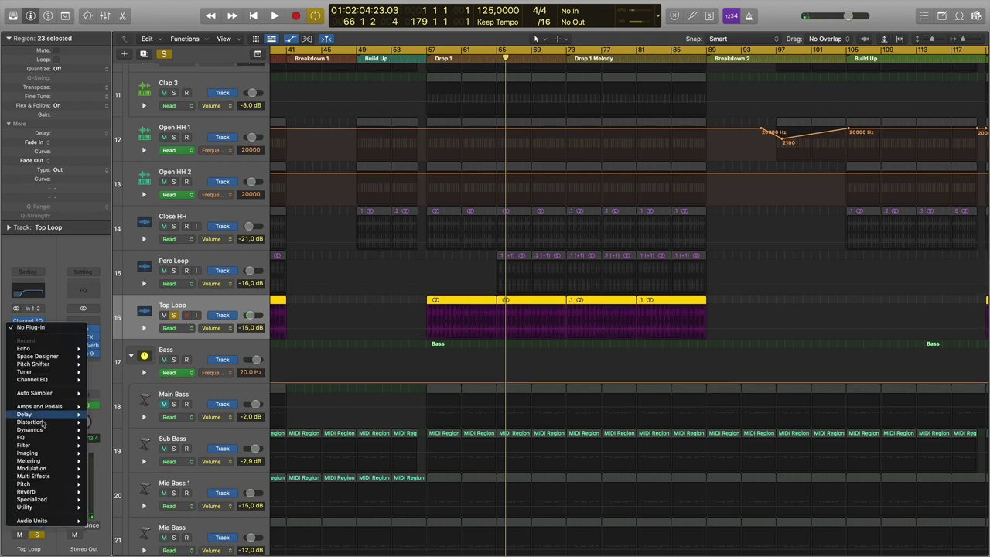
pyautogui.moveTo(45, 418)
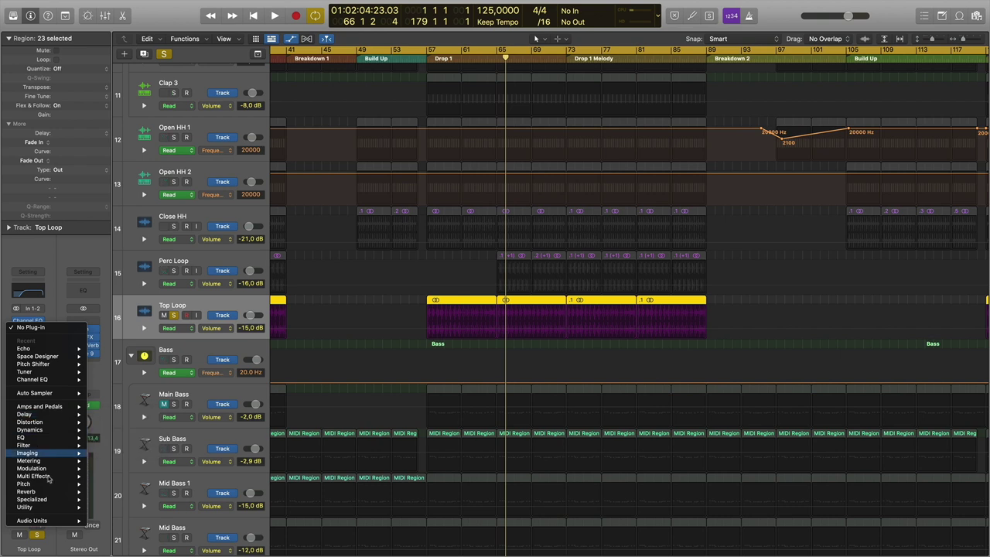
pyautogui.moveTo(47, 486)
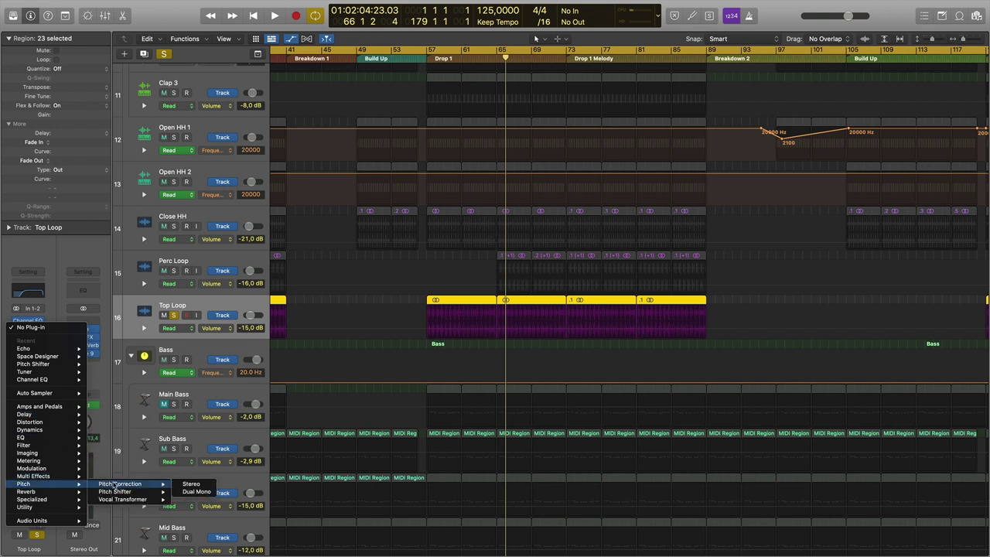
pyautogui.moveTo(131, 492)
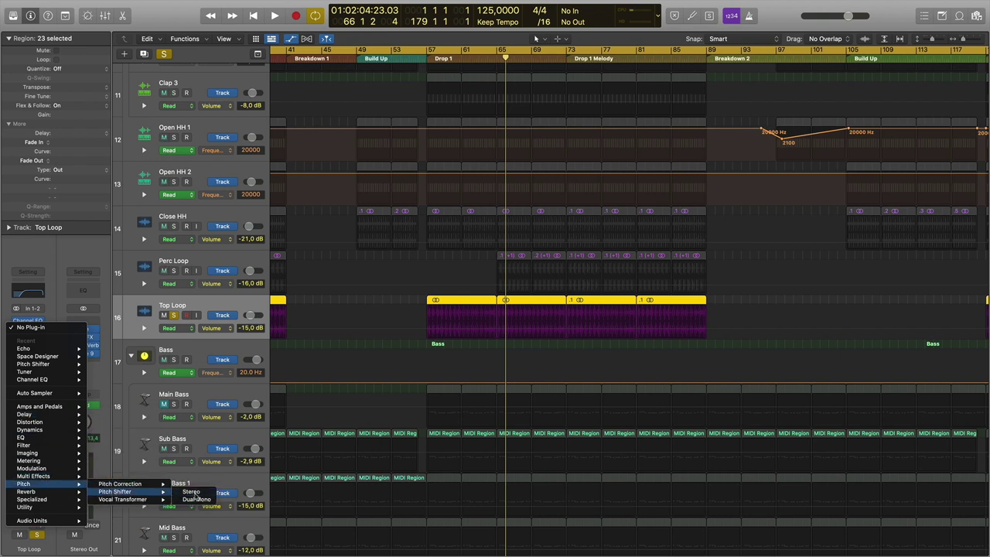
pyautogui.click(191, 492)
# Set the Pitch Shifter's Mix to 100 % and try Semi Tones values from 12 down to 2 during playback
pyautogui.moveTo(349, 222); pyautogui.dragTo(344, 180)
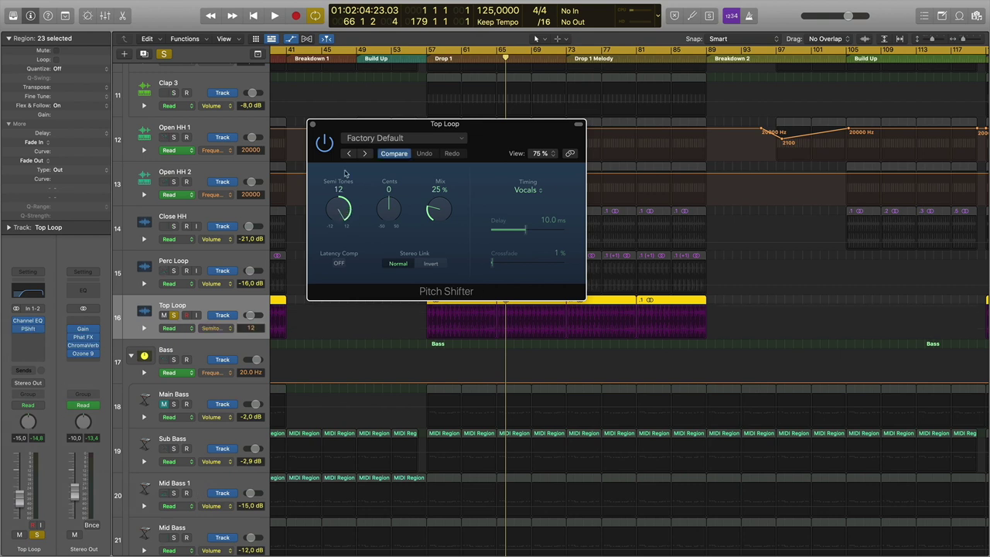
pyautogui.moveTo(443, 232); pyautogui.dragTo(452, 62)
pyautogui.press('space')
pyautogui.moveTo(338, 207); pyautogui.dragTo(339, 280)
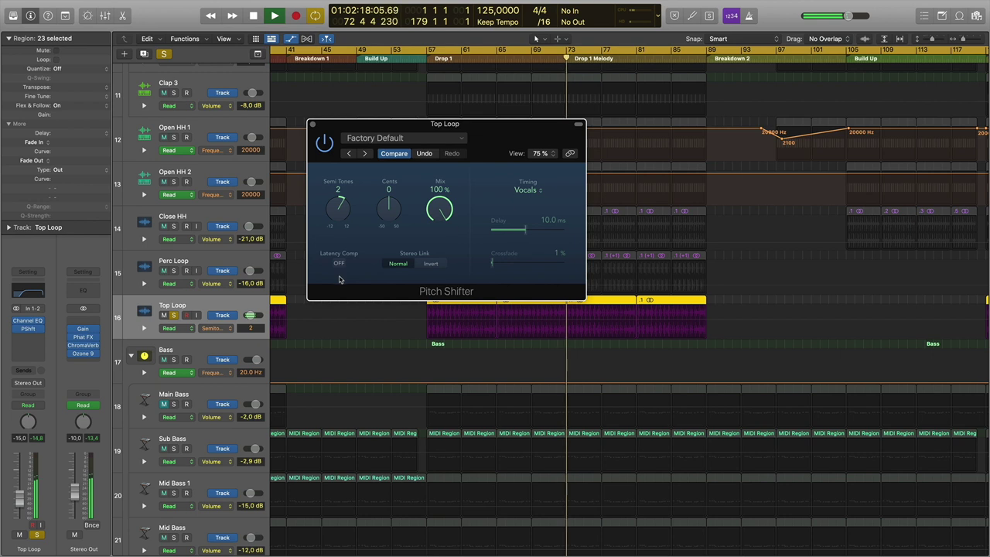
# Set the Pitch Shifter's Timing to Drums and Semi Tones to 0, and stop playback
pyautogui.click(529, 190)
pyautogui.click(520, 169)
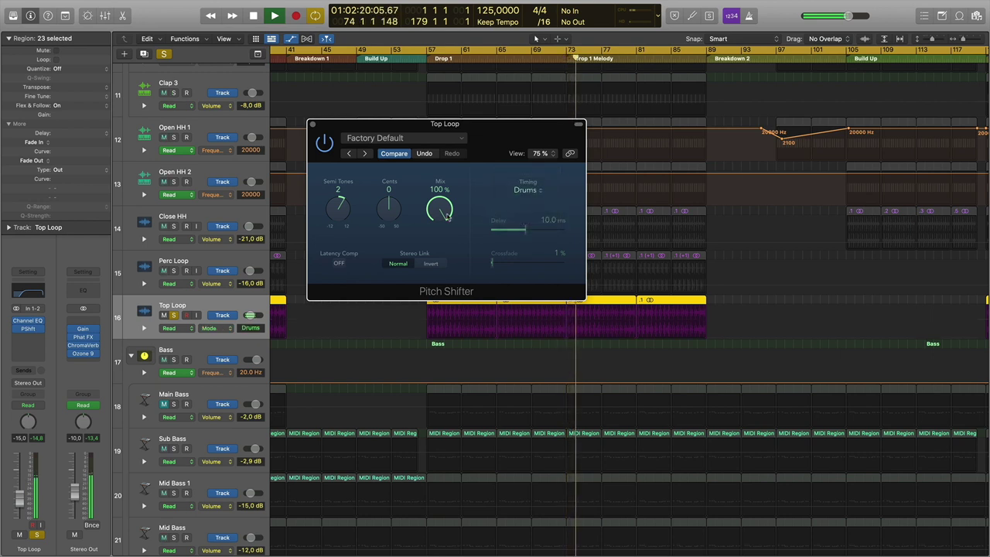
pyautogui.moveTo(341, 215)
pyautogui.mouseDown()
pyautogui.moveTo(345, 191)
pyautogui.moveTo(345, 226)
pyautogui.mouseUp()
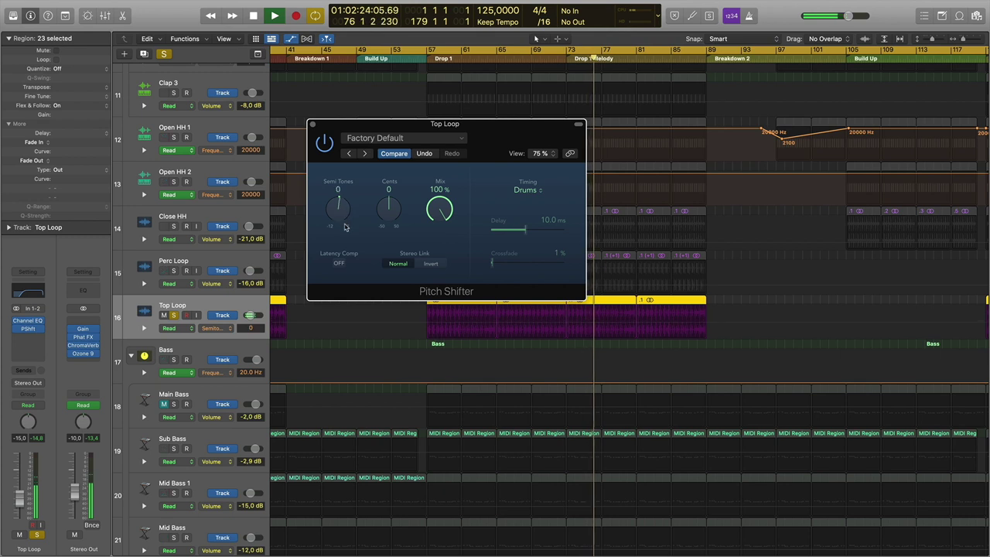
pyautogui.press('space')
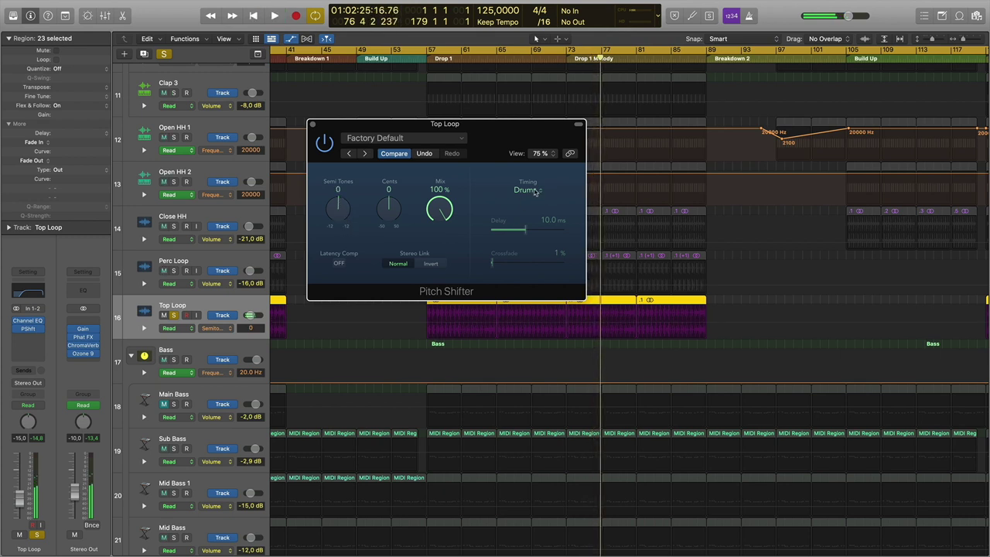
pyautogui.click(529, 190)
pyautogui.click(341, 217)
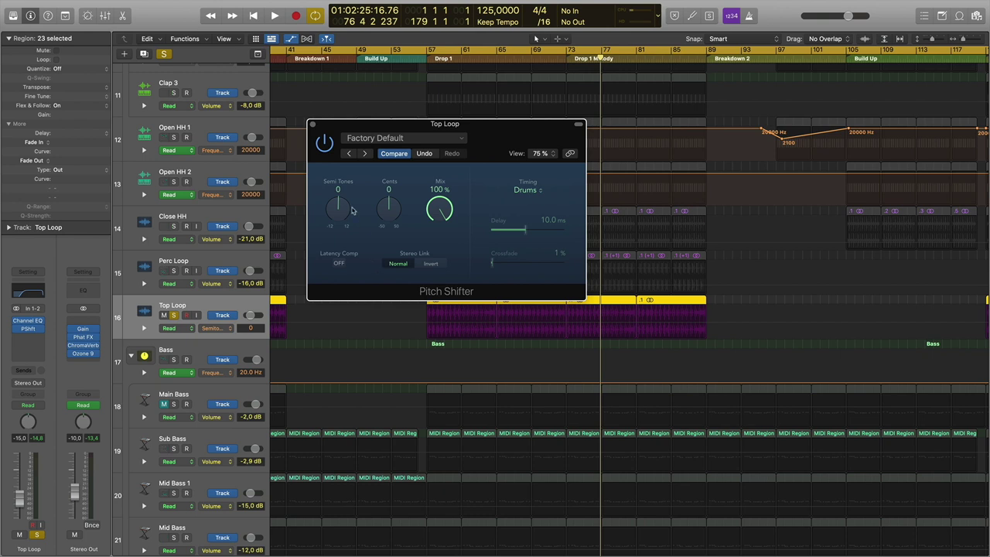
# Activate the Semitones automation on the Top Loop and add a point at value 0 at bar 65
pyautogui.click(496, 54)
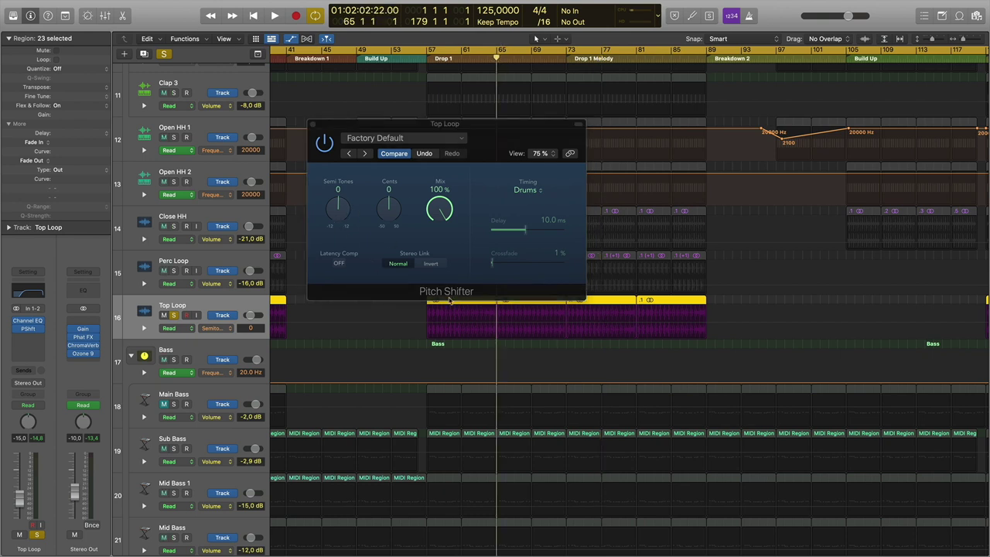
pyautogui.click(339, 219)
pyautogui.click(498, 328)
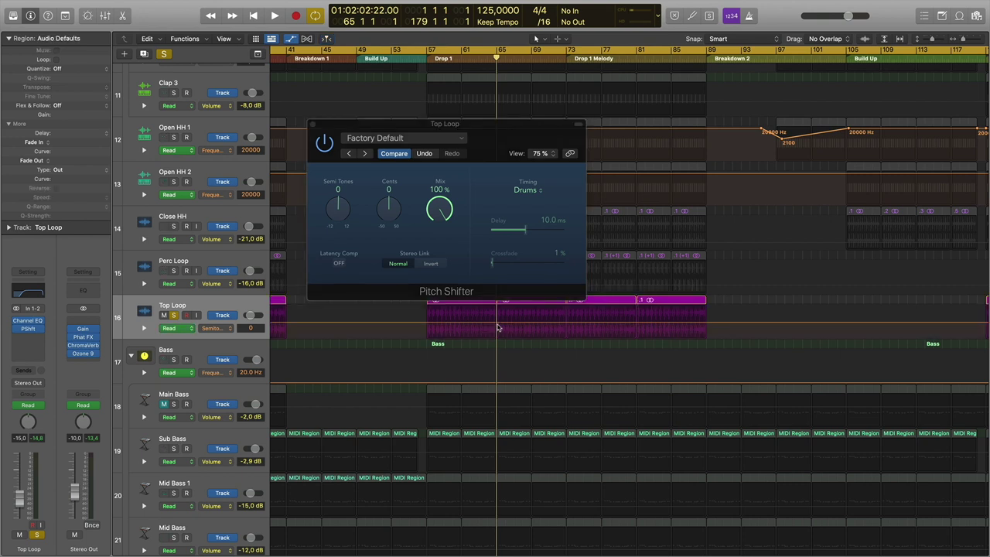
pyautogui.click(498, 325)
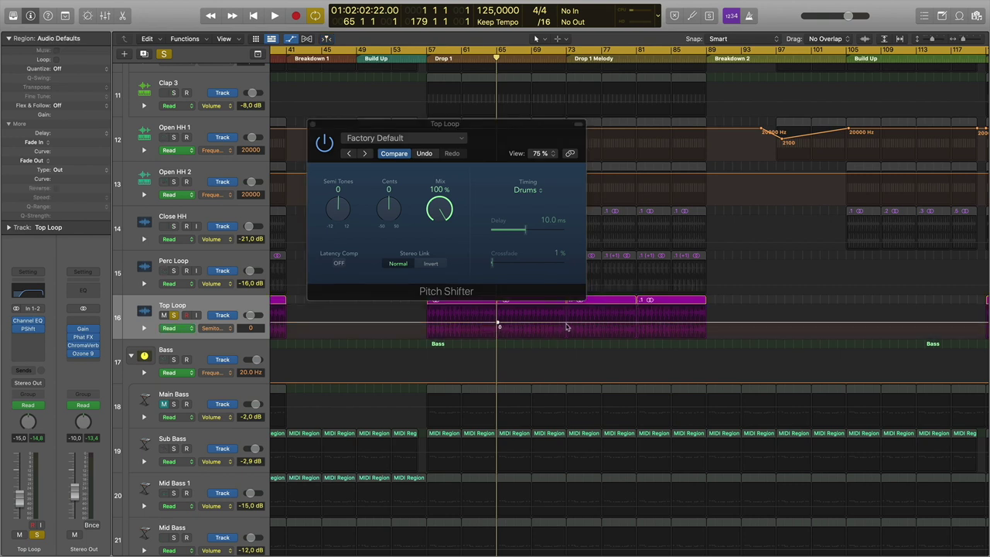
# Automate the Top Loop's Semitones in rising steps from 1 to 6 after bar 65, back to 0 at bar 73, and play it
pyautogui.moveTo(559, 325); pyautogui.dragTo(536, 320)
pyautogui.click(522, 322)
pyautogui.click(535, 321)
pyautogui.click(545, 320)
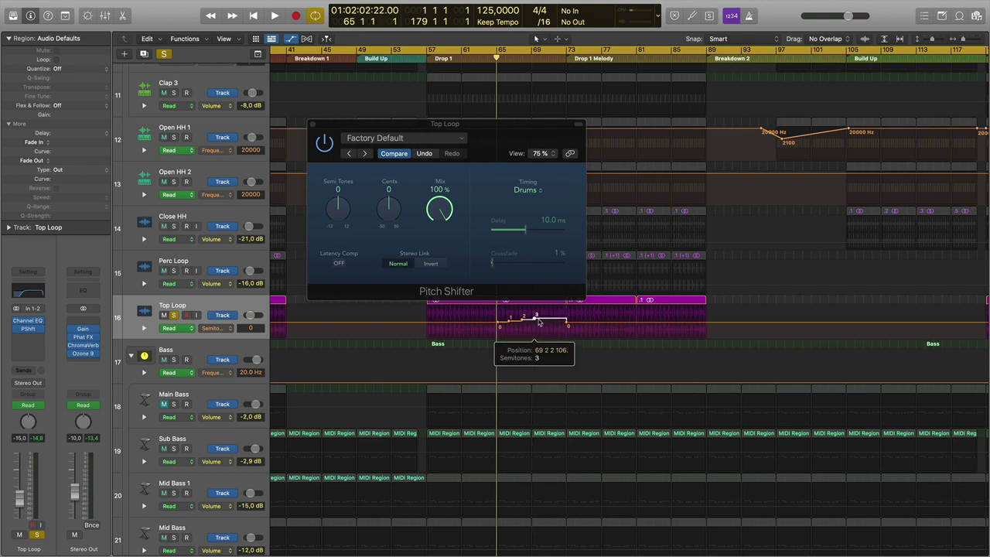
pyautogui.moveTo(545, 318); pyautogui.dragTo(557, 313)
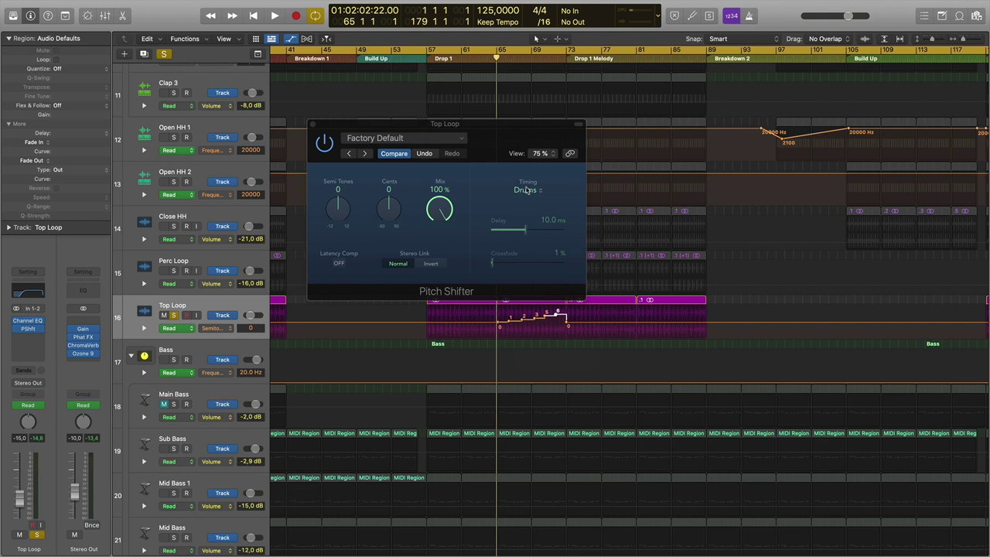
pyautogui.press('space')
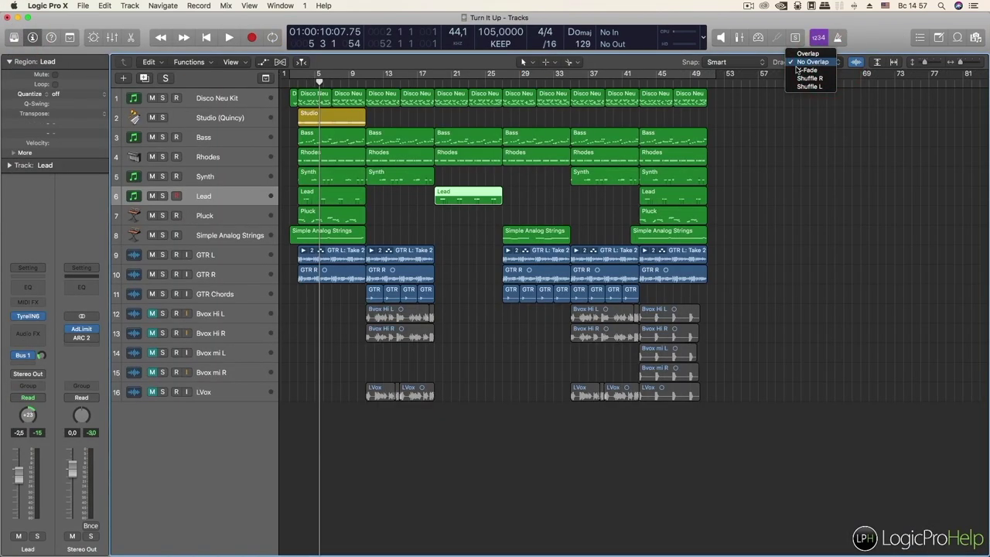
pyautogui.press('z')
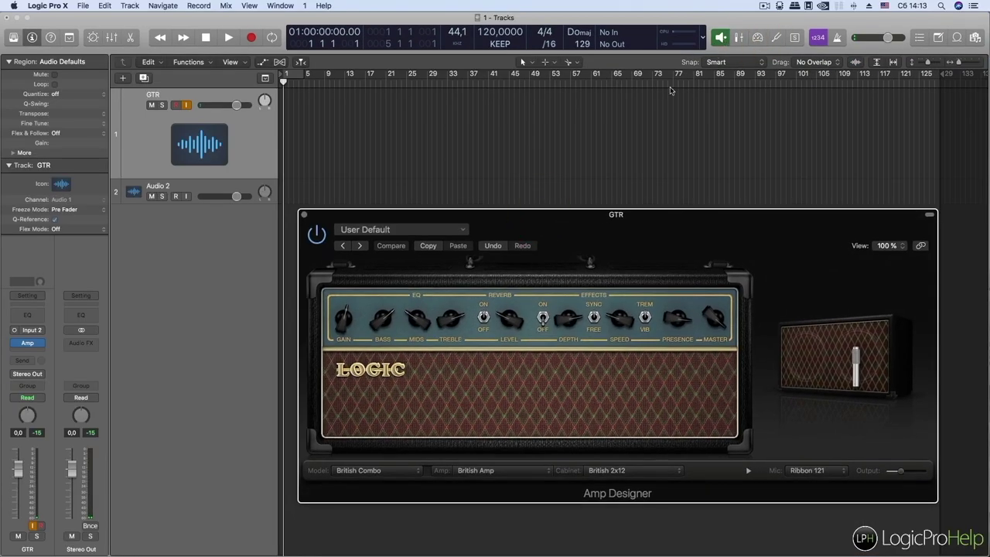
pyautogui.click(42, 6)
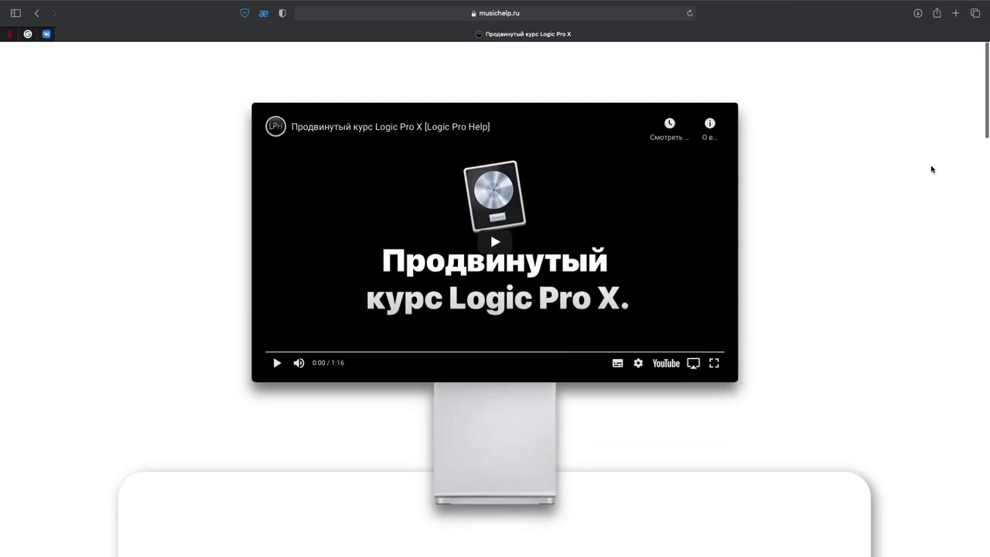
# Look through the advanced Logic Pro X course page on musichelp.ru in the web browser, down to the course parts
pyautogui.scroll(-6, 903, 147)
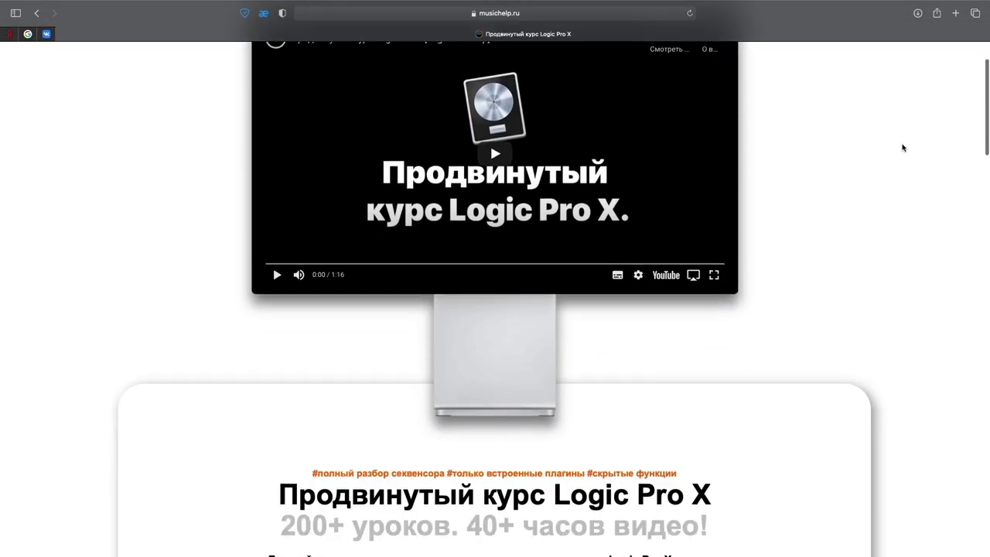
pyautogui.scroll(-5, 903, 147)
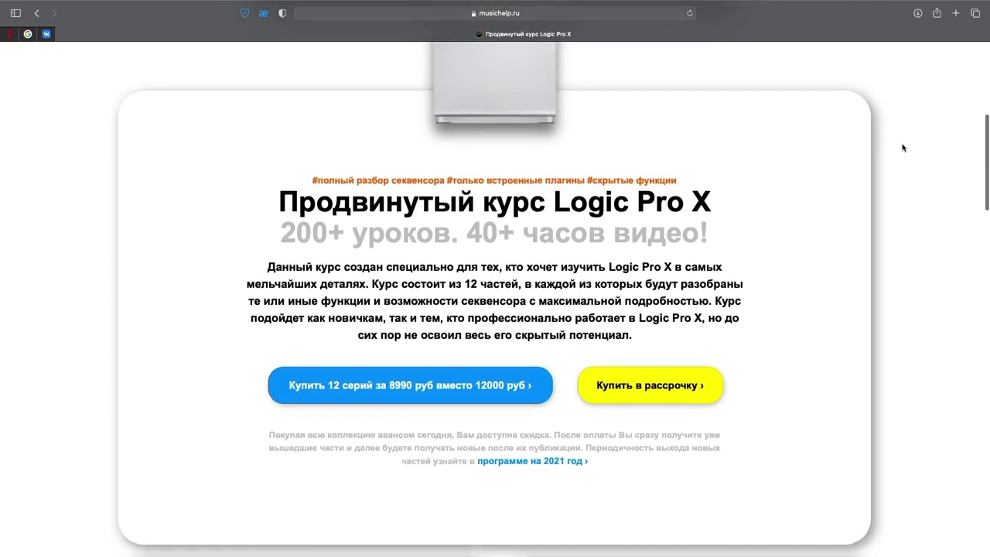
pyautogui.scroll(-8, 902, 147)
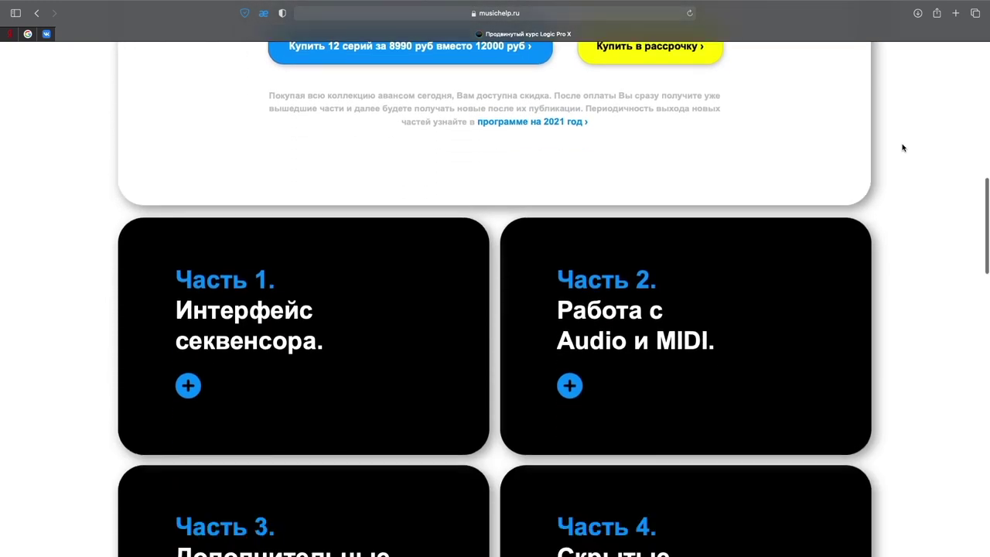
pyautogui.scroll(-6, 903, 147)
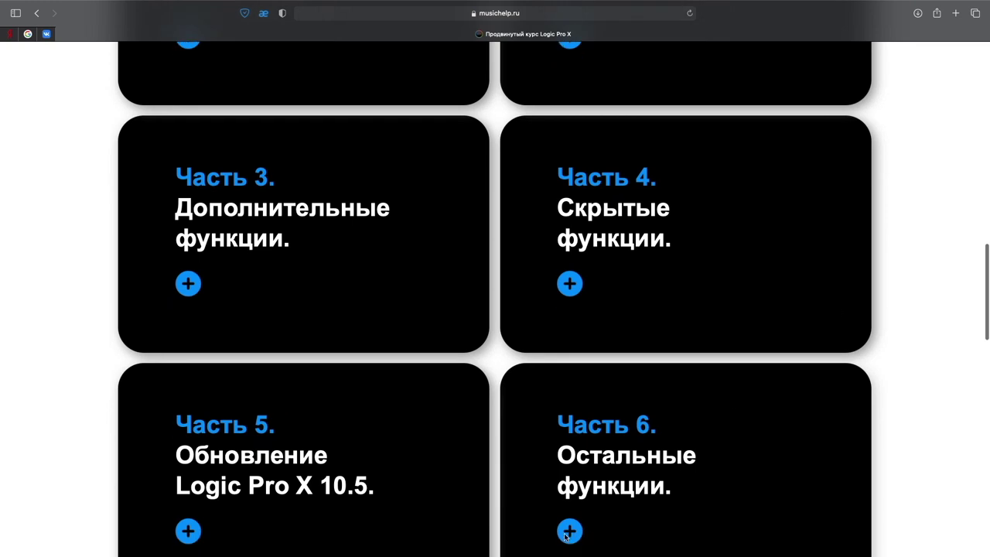
# Open the page of course Part 6 and examine its description and lesson contents
pyautogui.click(567, 532)
pyautogui.scroll(-5, 503, 424)
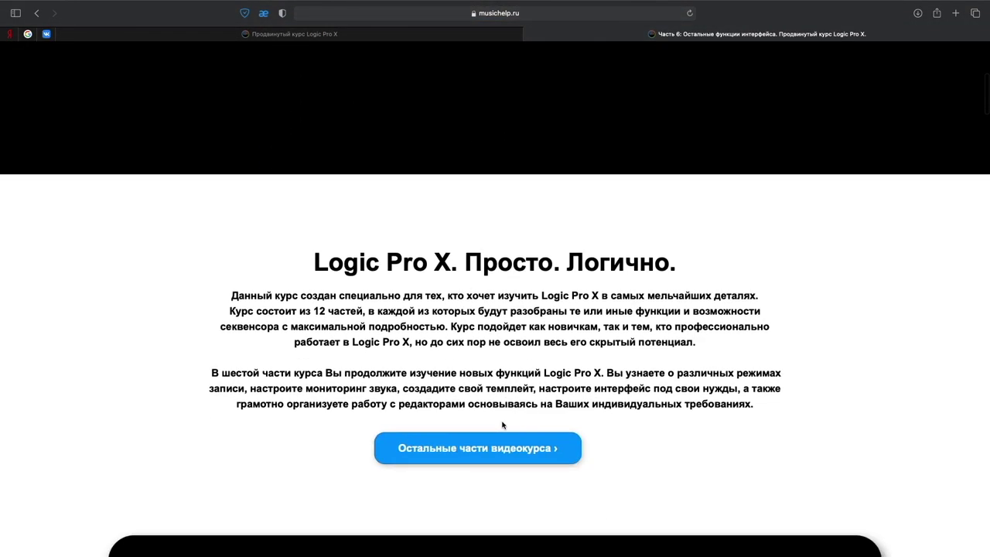
pyautogui.scroll(-5, 502, 425)
pyautogui.scroll(-6, 502, 425)
pyautogui.scroll(-7, 502, 424)
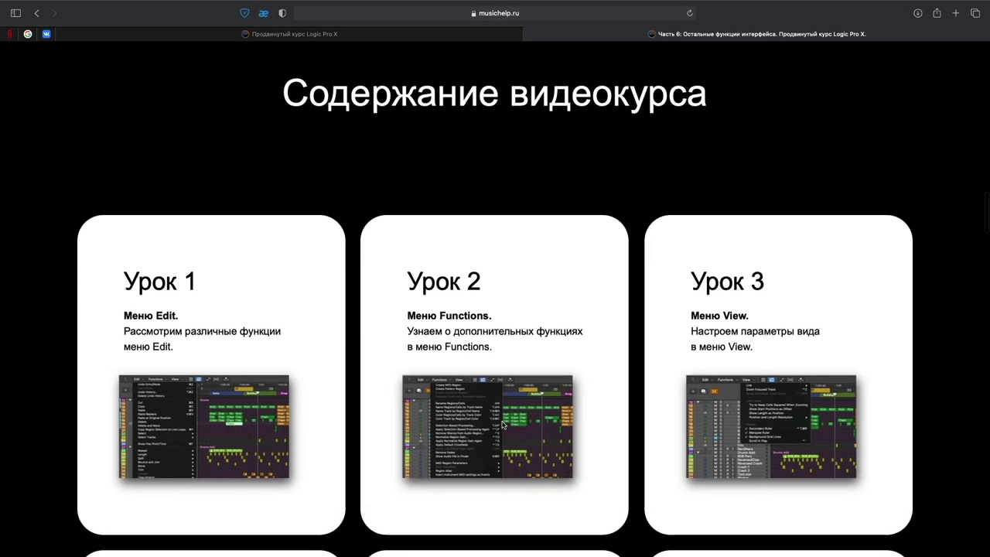
# Read through the remaining lessons of course Part 6 down to the purchase block, close the page and return to Logic Pro X
pyautogui.scroll(-5, 502, 425)
pyautogui.scroll(-4, 502, 425)
pyautogui.scroll(-4, 502, 424)
pyautogui.scroll(-4, 502, 425)
pyautogui.scroll(-5, 502, 425)
pyautogui.scroll(-5, 502, 425)
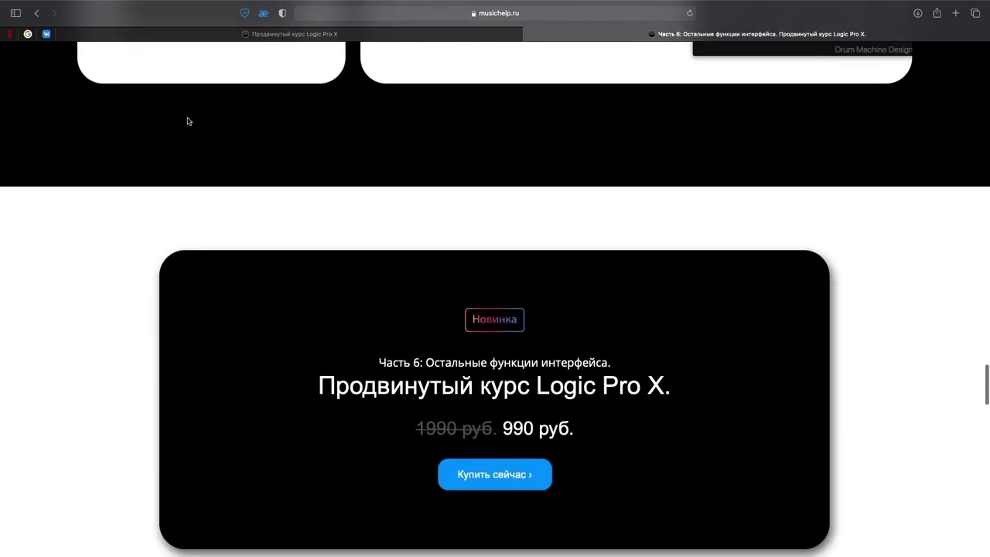
pyautogui.press('super+w')
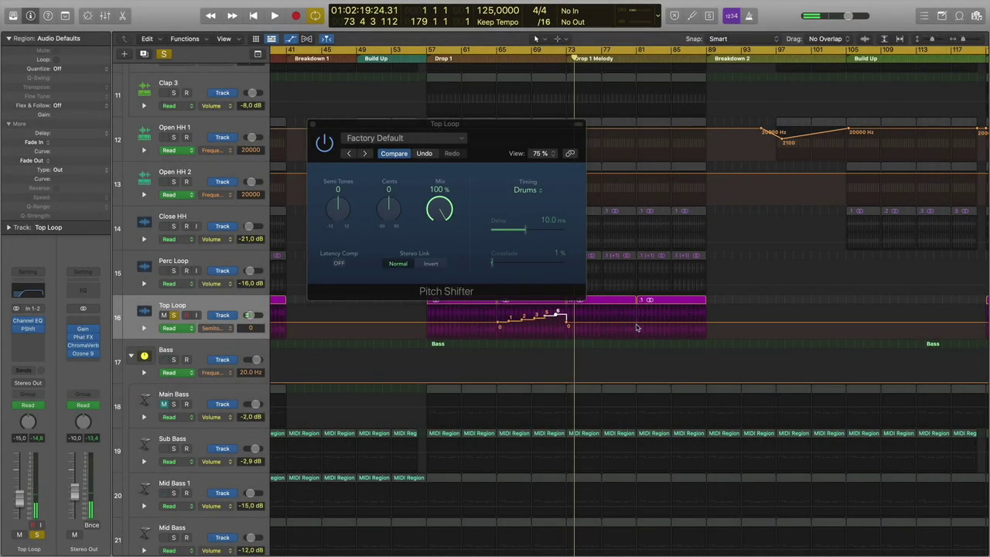
# Automate the Top Loop's Semitones in falling steps from 0 at bar 81 to -5 before bar 89, and play that section
pyautogui.click(636, 325)
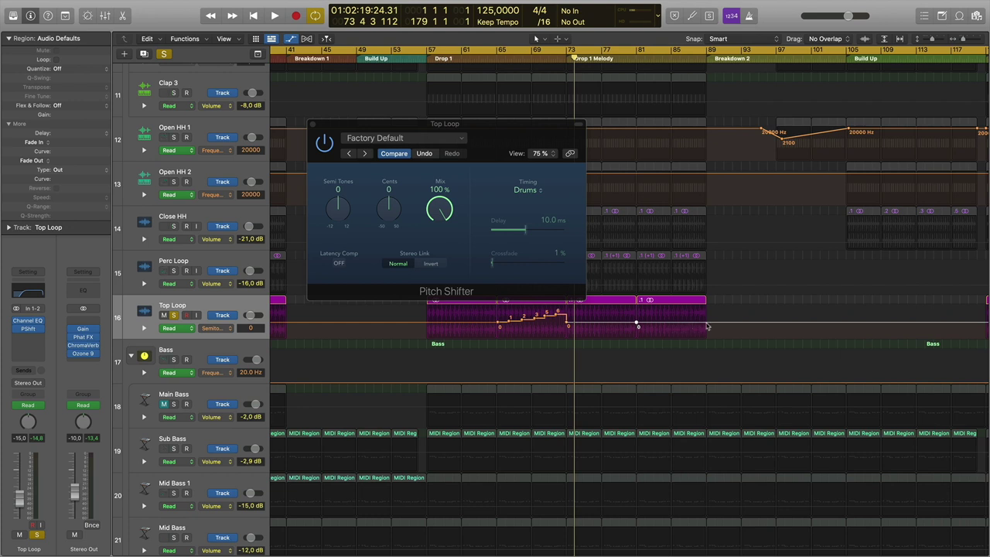
pyautogui.moveTo(708, 325)
pyautogui.mouseDown()
pyautogui.moveTo(645, 331)
pyautogui.moveTo(656, 324)
pyautogui.moveTo(695, 333)
pyautogui.mouseUp()
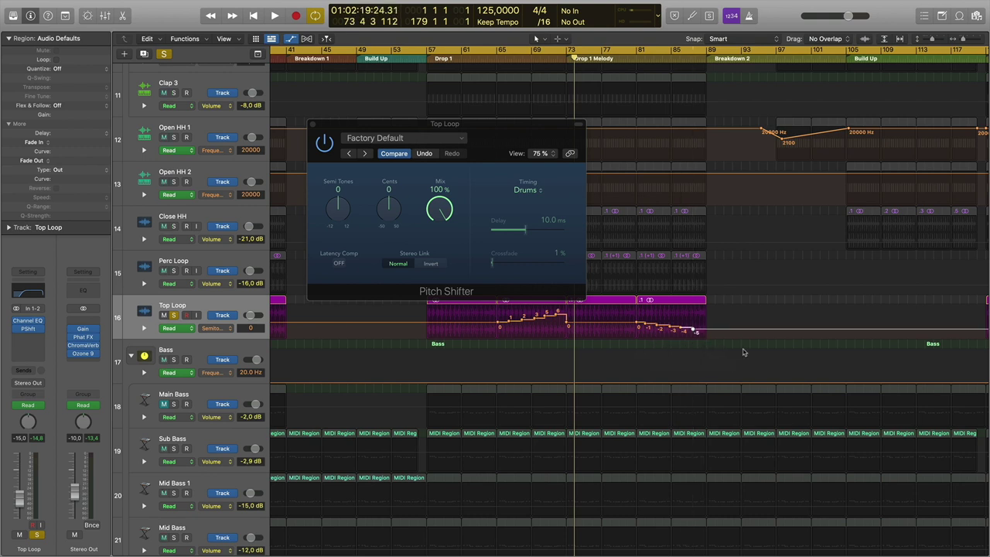
pyautogui.click(637, 54)
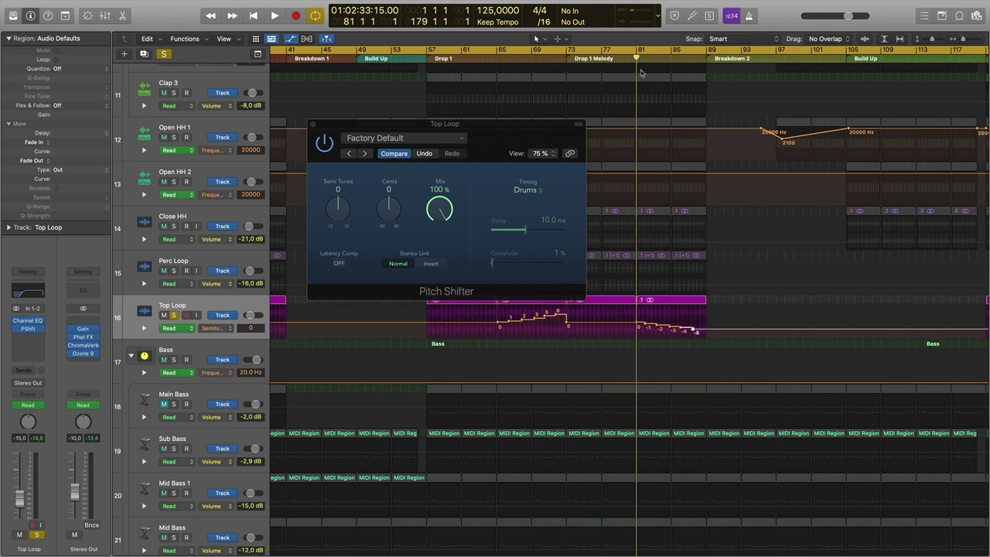
pyautogui.hscroll(20, 662, 153)
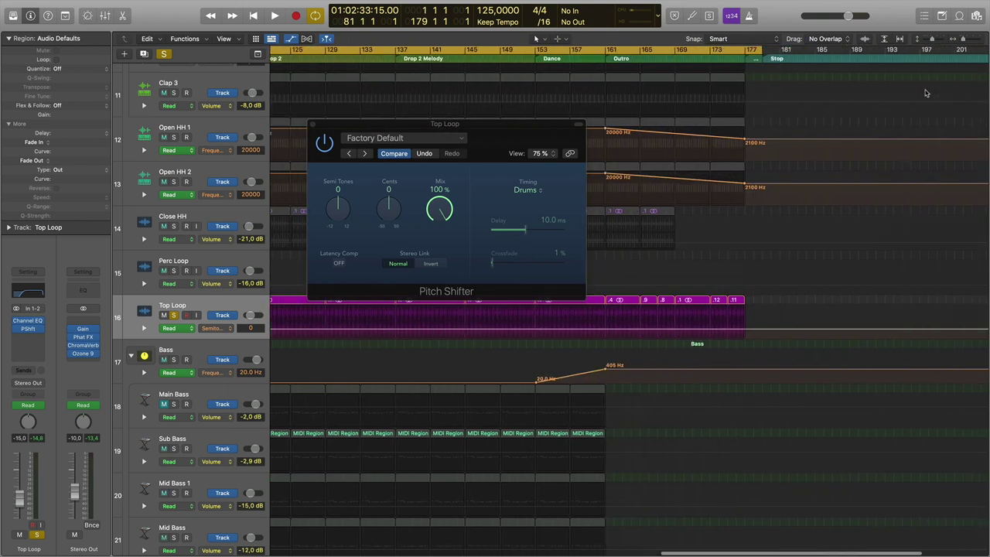
pyautogui.press('space')
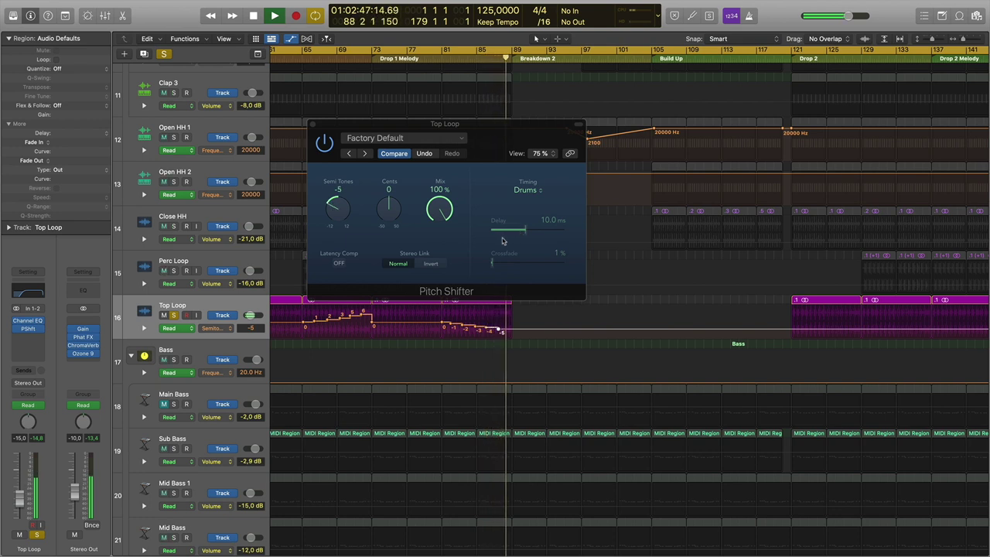
pyautogui.press('space')
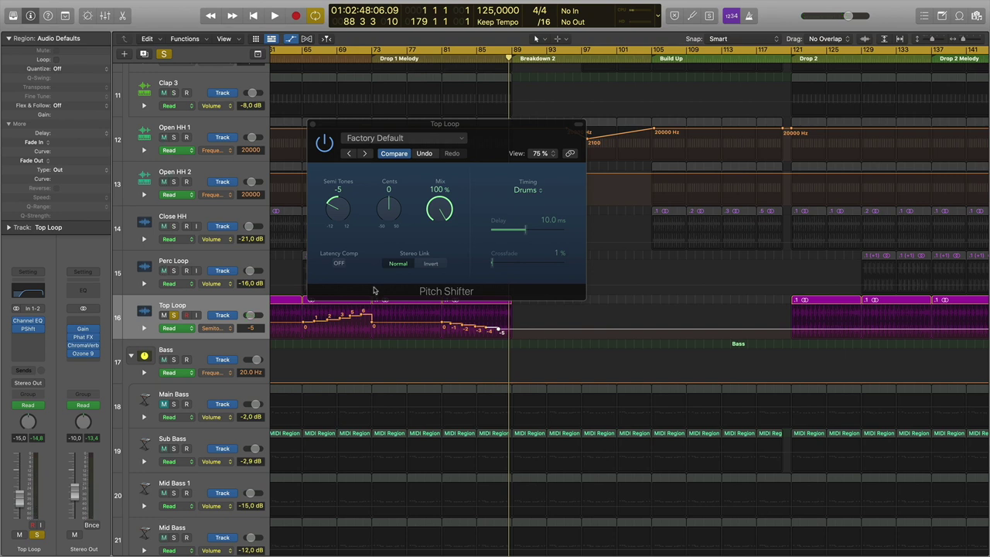
# Take the Top Loop out of solo and mute it, and play the Arp stack in solo within Drop 1 Melody
pyautogui.moveTo(429, 125); pyautogui.dragTo(428, 101)
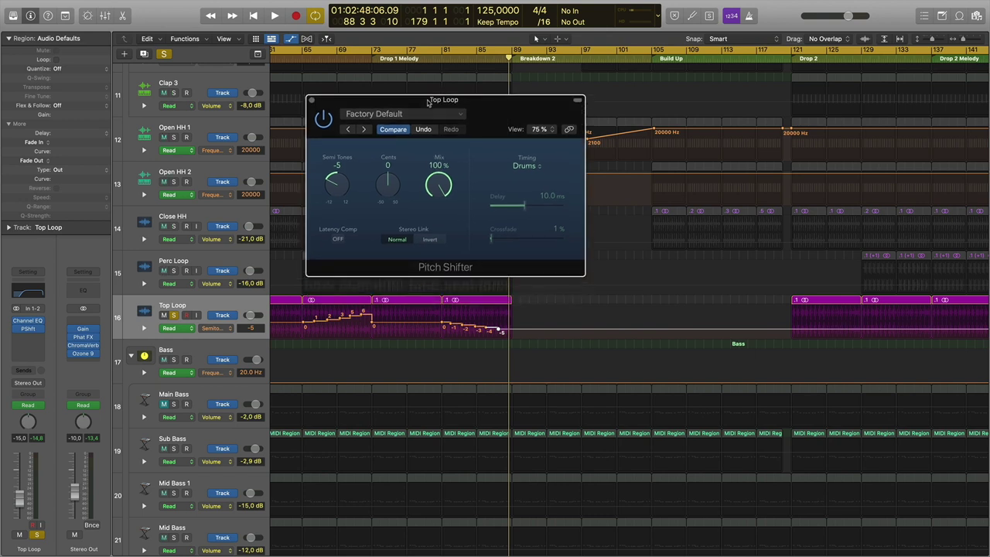
pyautogui.click(175, 315)
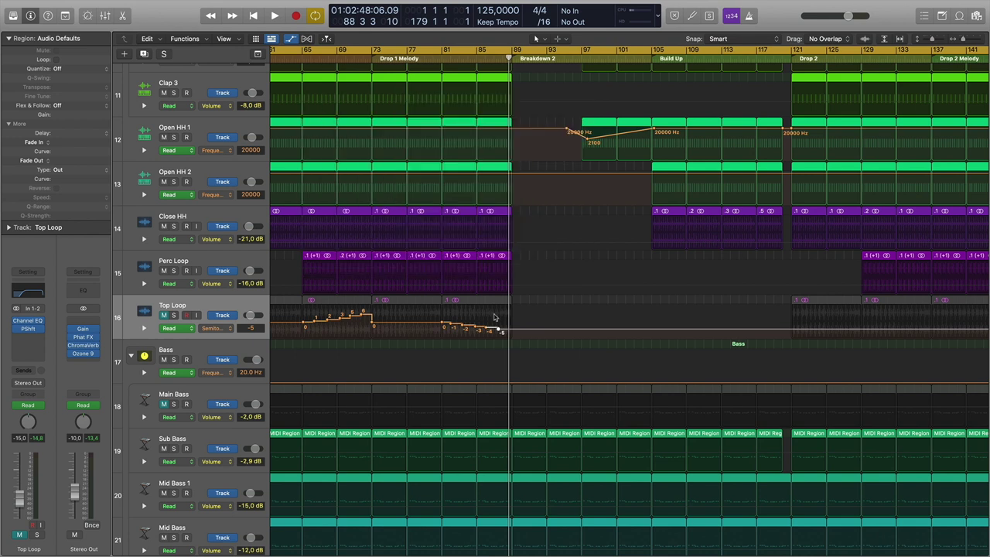
pyautogui.scroll(-6, 496, 318)
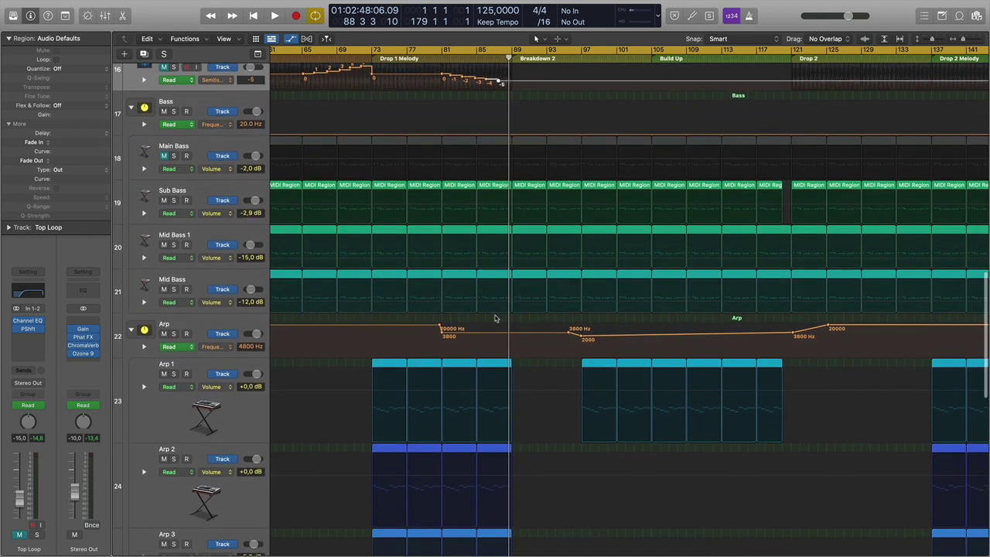
pyautogui.scroll(-5, 494, 320)
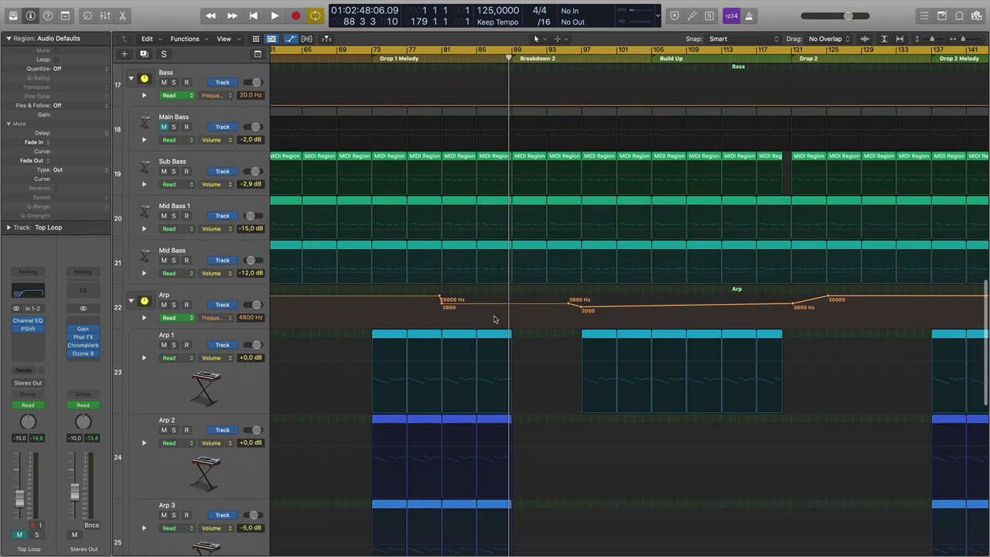
pyautogui.scroll(-1, 494, 319)
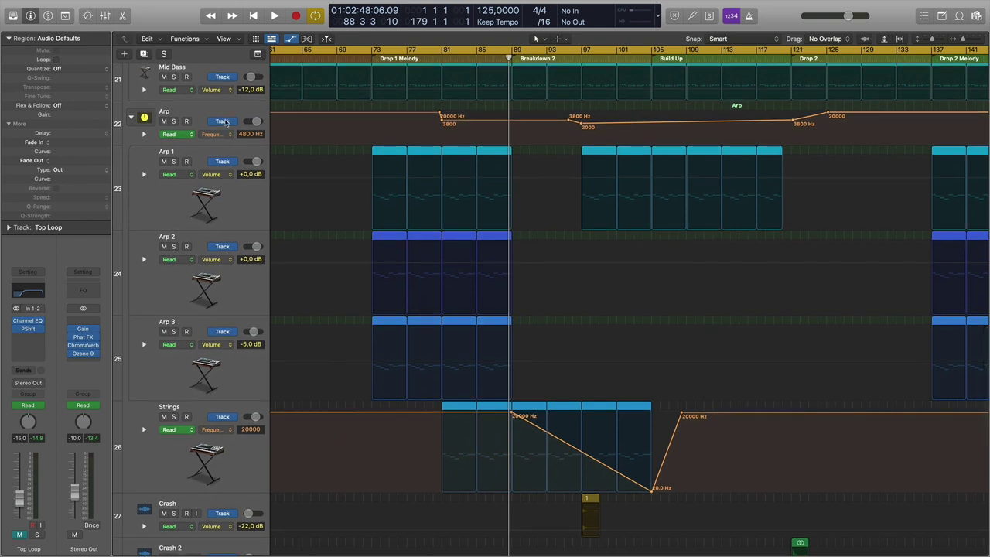
pyautogui.click(174, 121)
pyautogui.click(501, 59)
pyautogui.press('space')
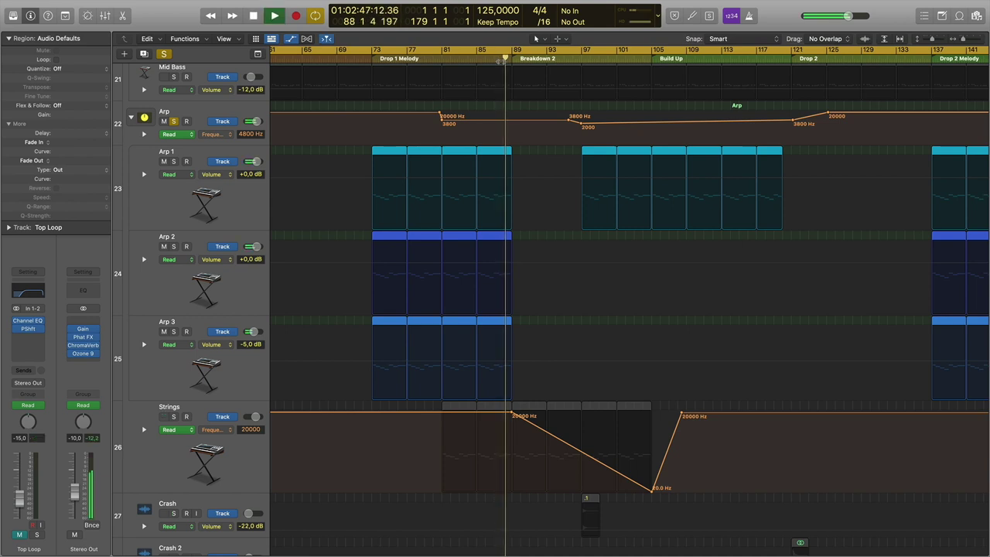
pyautogui.click(434, 58)
pyautogui.press('space')
pyautogui.click(408, 59)
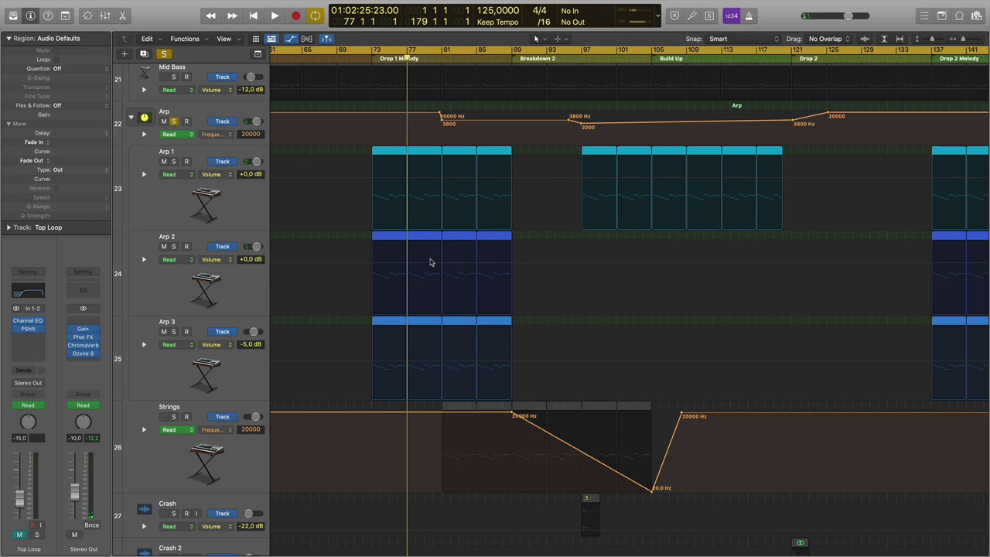
# Insert a stereo Bitcrusher as the first effect on the Arp stack and place its window clear of the track headers
pyautogui.click(204, 120)
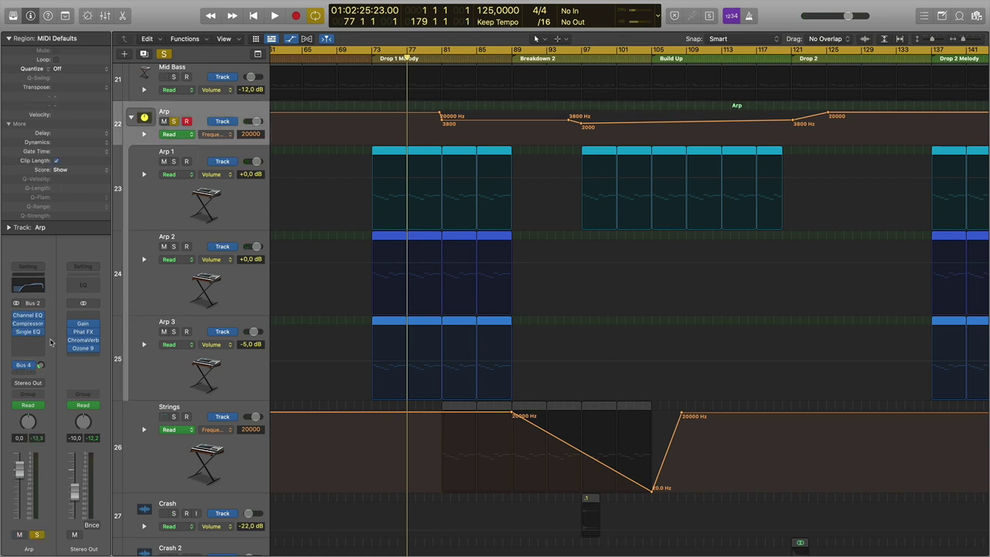
pyautogui.click(38, 315)
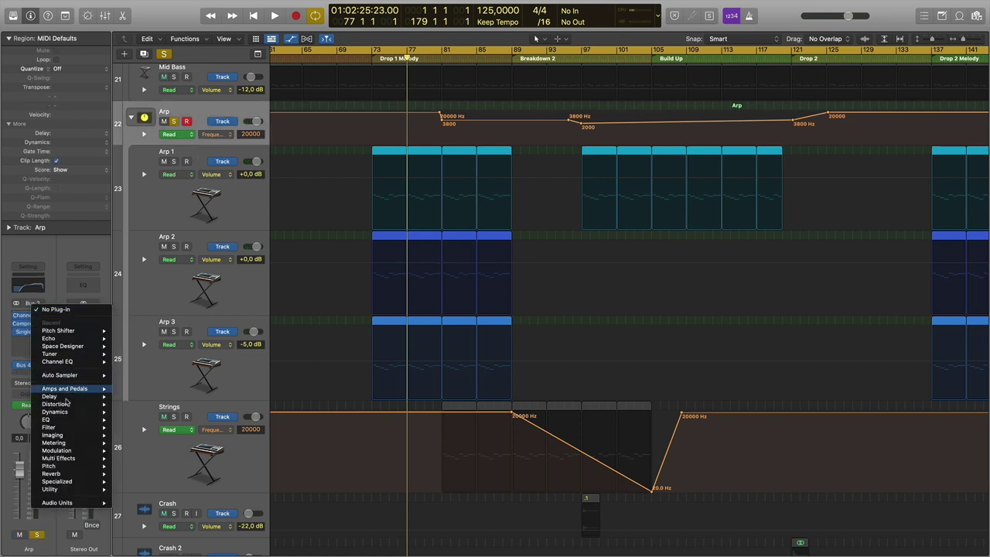
pyautogui.moveTo(58, 404)
pyautogui.moveTo(138, 404)
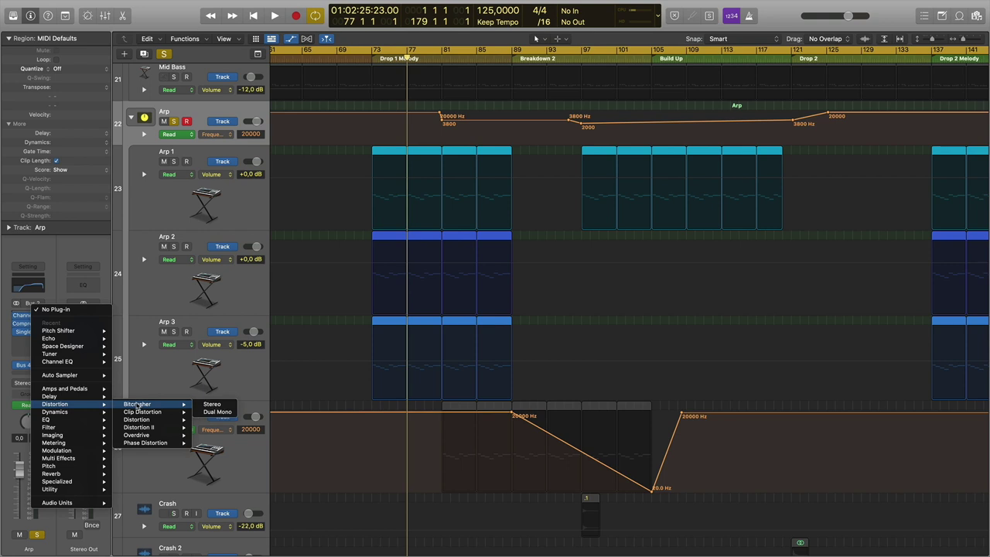
pyautogui.moveTo(153, 422)
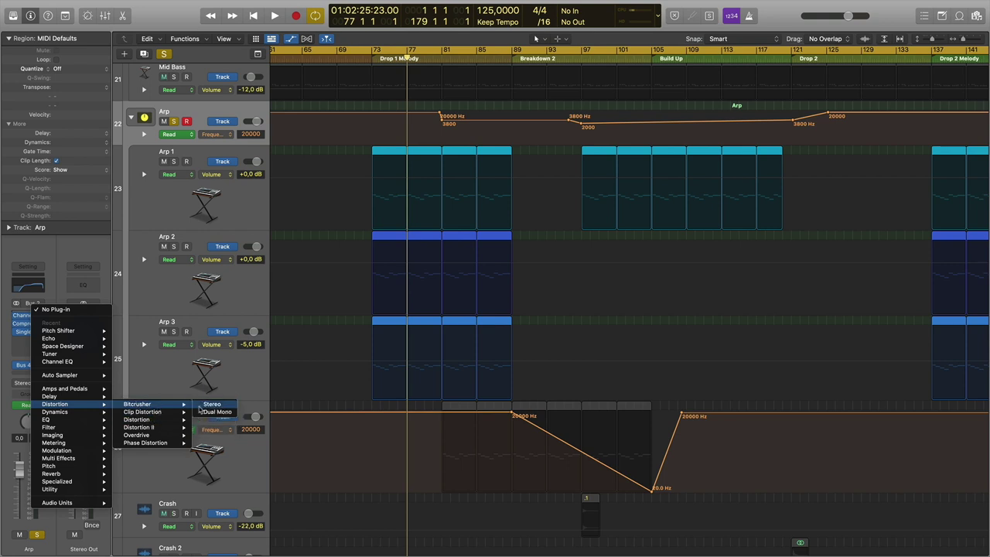
pyautogui.click(208, 404)
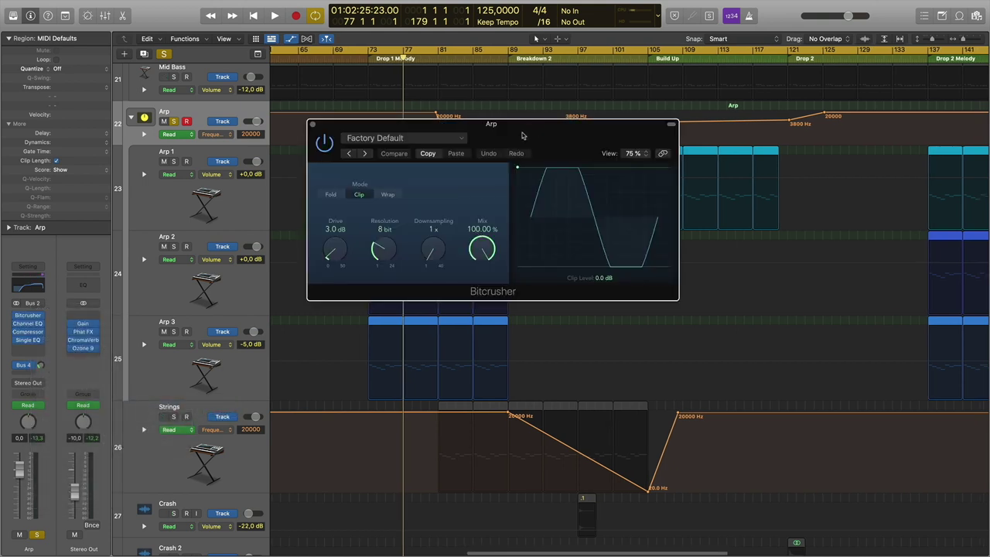
pyautogui.moveTo(518, 130); pyautogui.dragTo(669, 127)
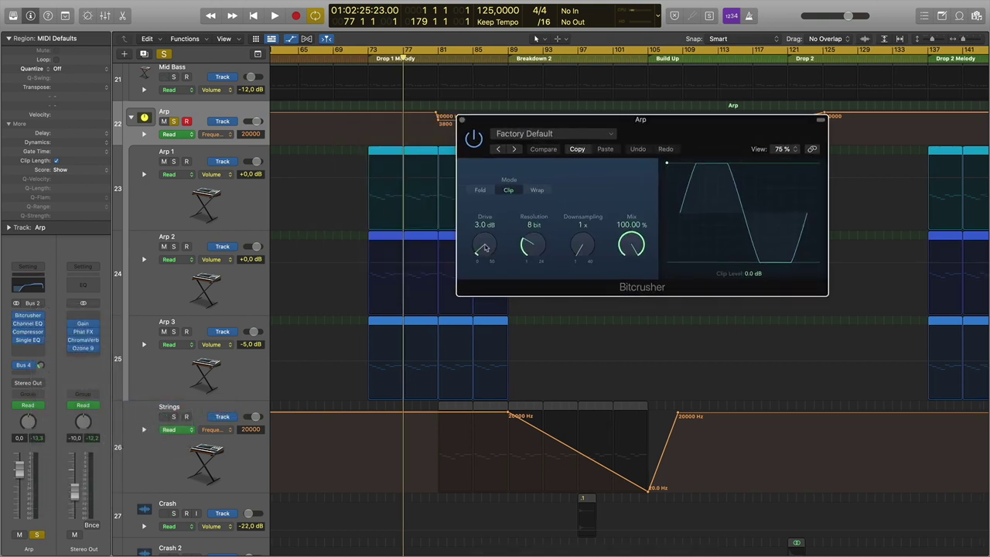
# During playback of the Arp, set the Bitcrusher's Resolution to 6 bit and its Drive to 23.5 dB
pyautogui.press('space')
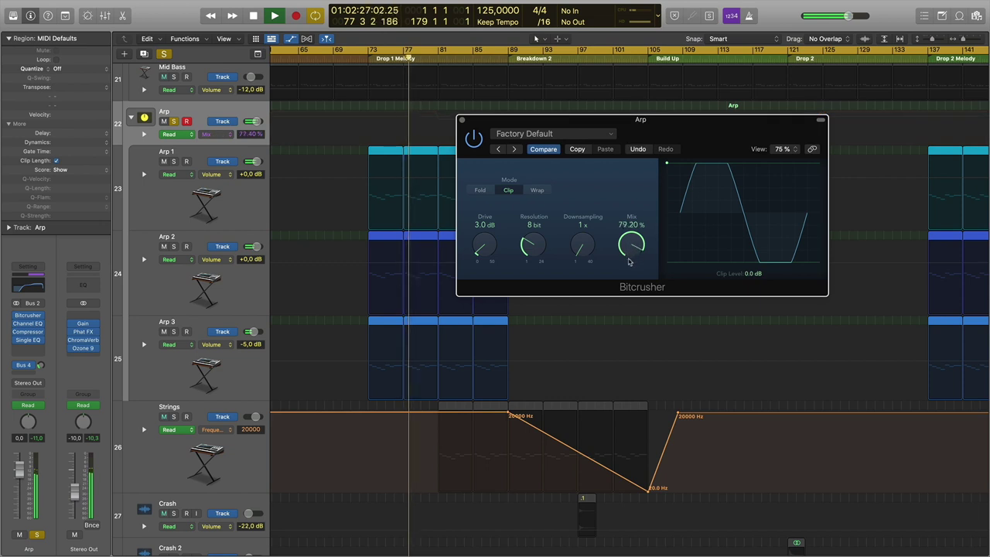
pyautogui.moveTo(530, 246); pyautogui.dragTo(539, 262)
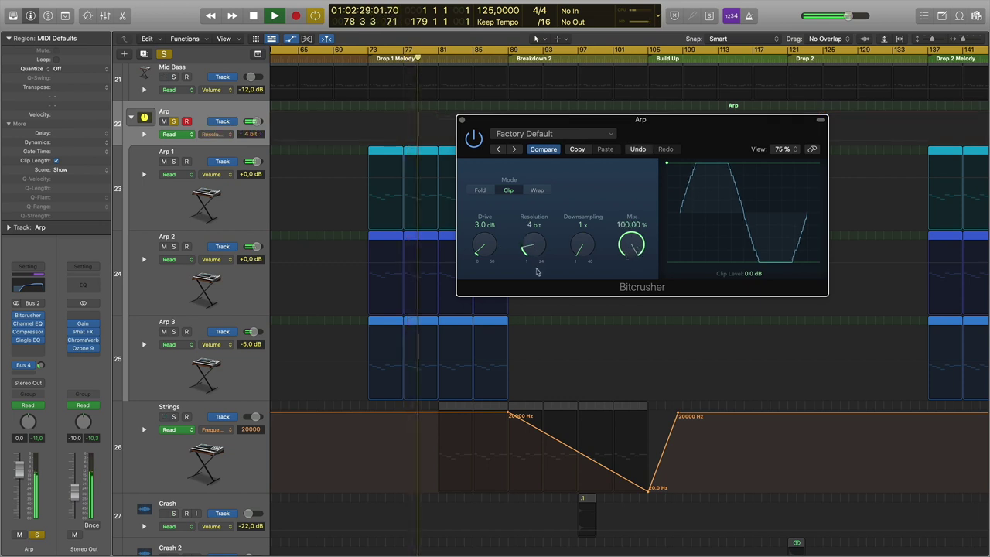
pyautogui.moveTo(540, 261)
pyautogui.mouseDown()
pyautogui.moveTo(485, 228)
pyautogui.moveTo(540, 258)
pyautogui.mouseUp()
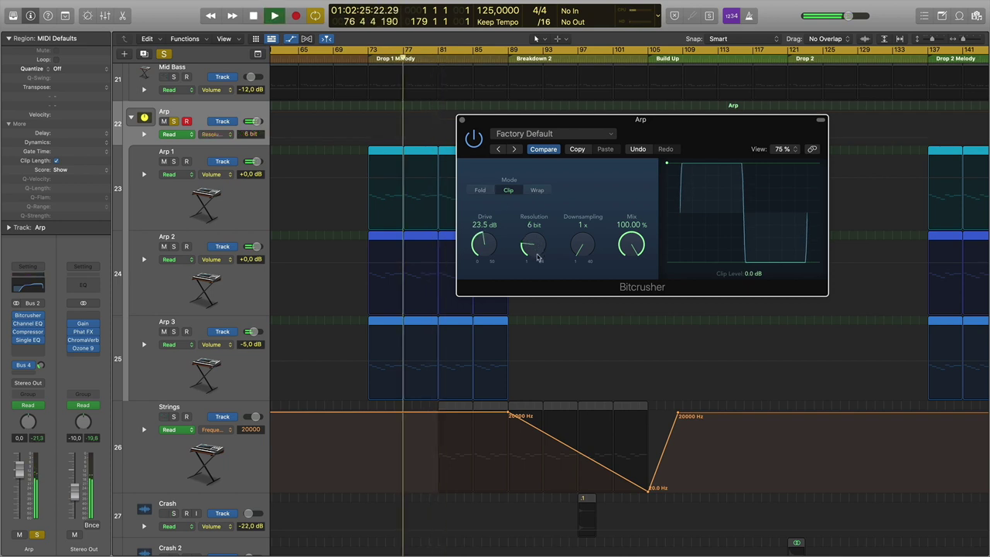
# Compare the dry and crushed Arp by lowering the Bitcrusher's Mix to 0% and returning it to 100%
pyautogui.moveTo(631, 244); pyautogui.dragTo(638, 325)
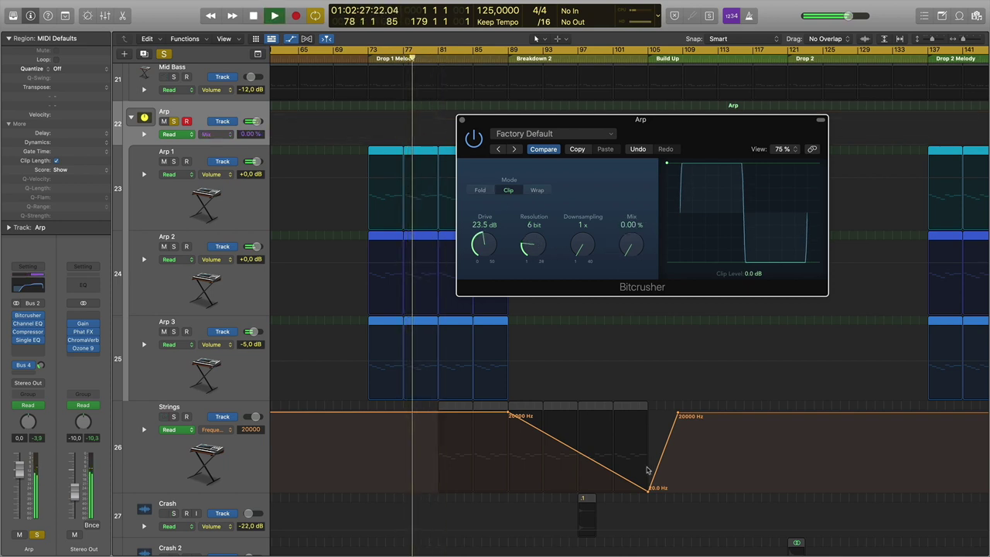
pyautogui.moveTo(649, 470); pyautogui.dragTo(644, 319)
pyautogui.keyDown('alt'); pyautogui.click(631, 245); pyautogui.keyUp('alt')
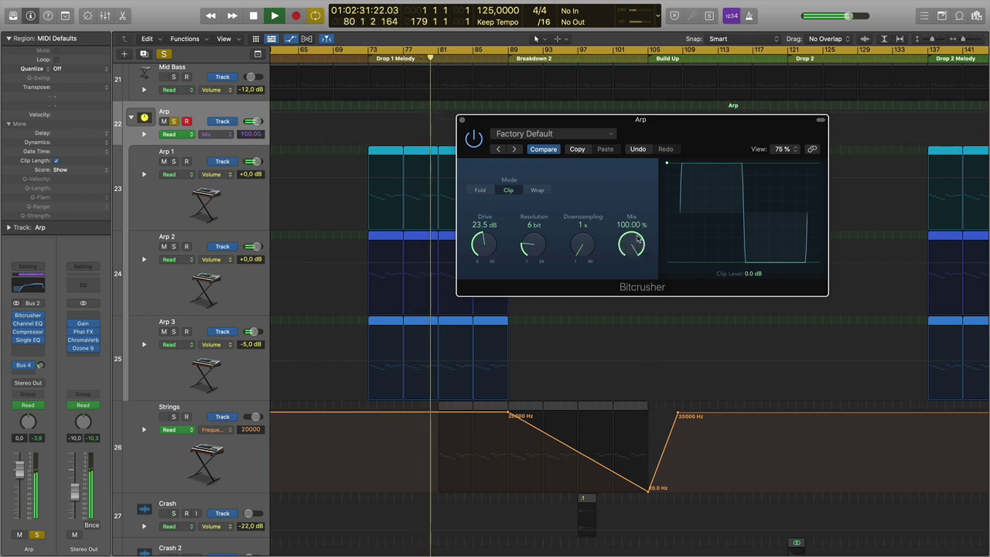
# Set the Bitcrusher's Downsampling to 20x and its Mix to 0%
pyautogui.moveTo(586, 249)
pyautogui.mouseDown()
pyautogui.moveTo(590, 191)
pyautogui.moveTo(584, 268)
pyautogui.mouseUp()
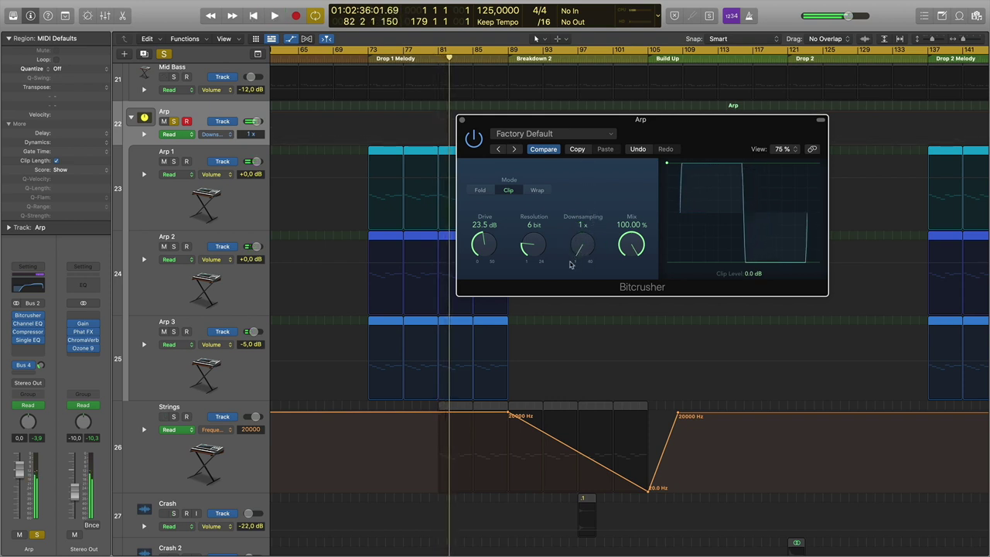
pyautogui.moveTo(621, 250); pyautogui.dragTo(632, 341)
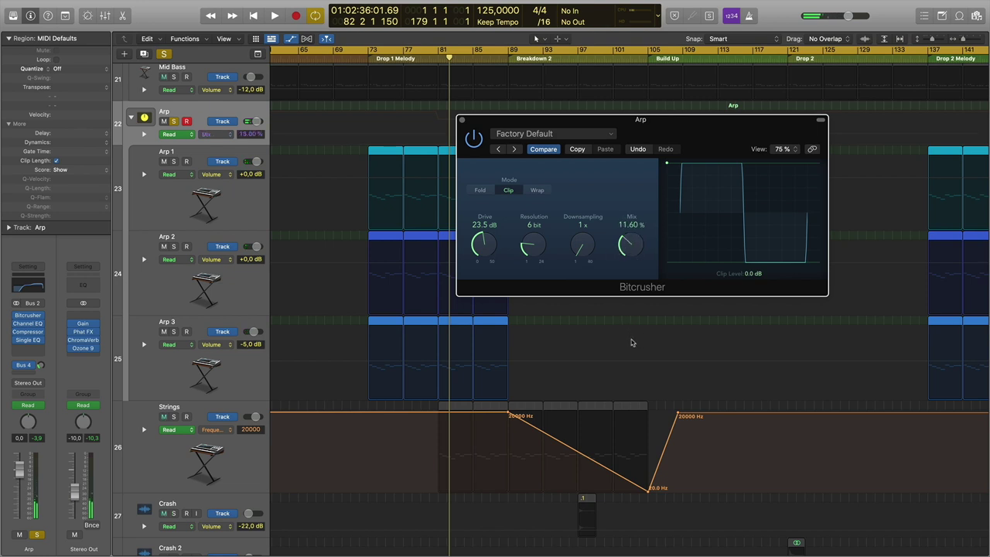
pyautogui.moveTo(578, 248); pyautogui.dragTo(579, 178)
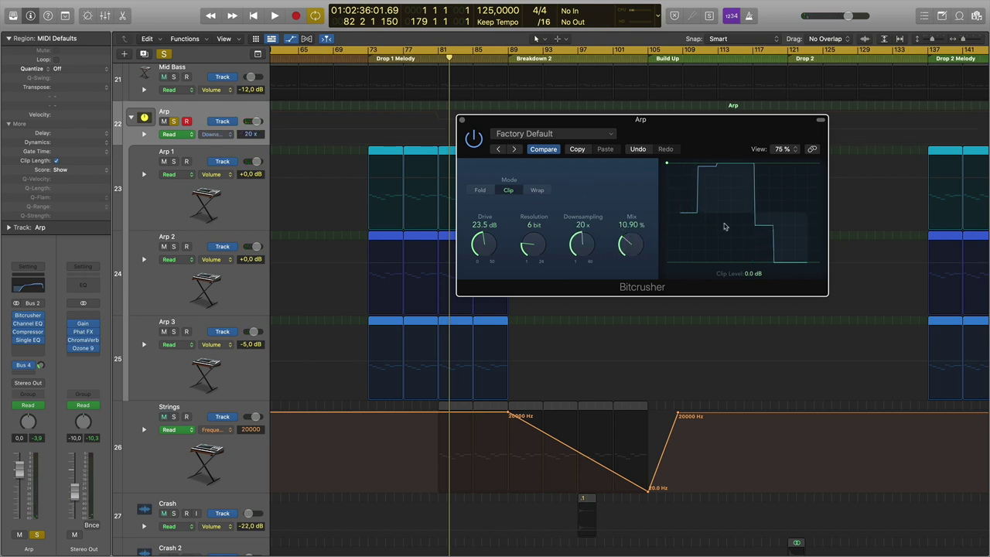
pyautogui.moveTo(642, 254); pyautogui.dragTo(635, 292)
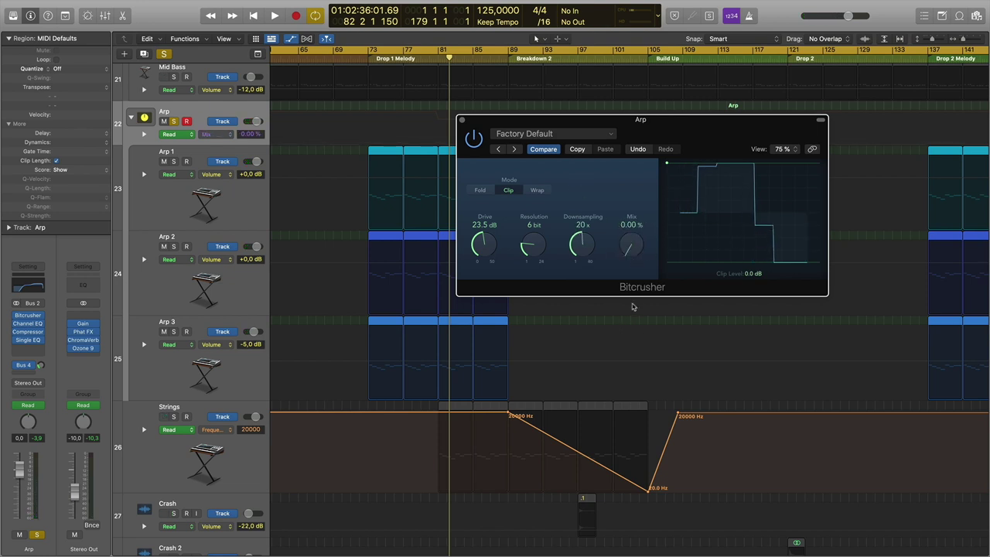
# Play the Arp from bar 73 while sweeping the Bitcrusher's Mix, ending with Downsampling at 10x and Mix at 0%
pyautogui.click(367, 62)
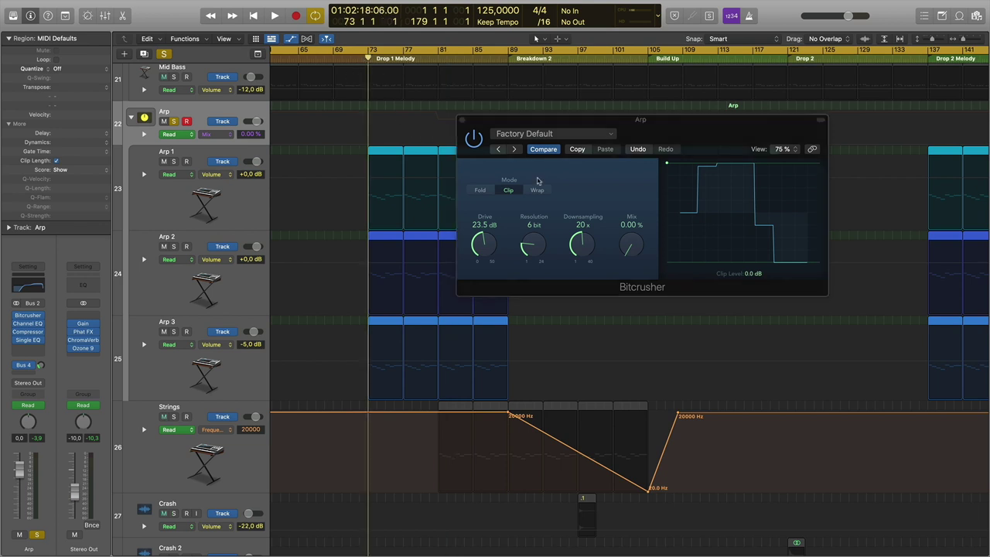
pyautogui.press('space')
pyautogui.moveTo(629, 237); pyautogui.dragTo(639, 189)
pyautogui.moveTo(580, 246); pyautogui.dragTo(574, 263)
pyautogui.moveTo(630, 243); pyautogui.dragTo(633, 204)
pyautogui.moveTo(582, 246); pyautogui.dragTo(642, 402)
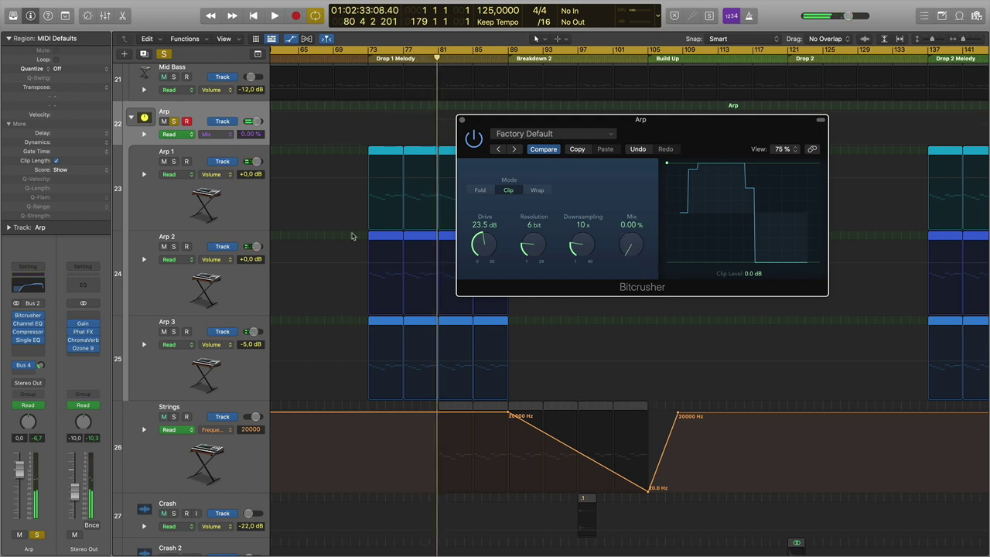
# Open the Arp stack's Single Band EQ and place its window below the Bitcrusher
pyautogui.click(28, 340)
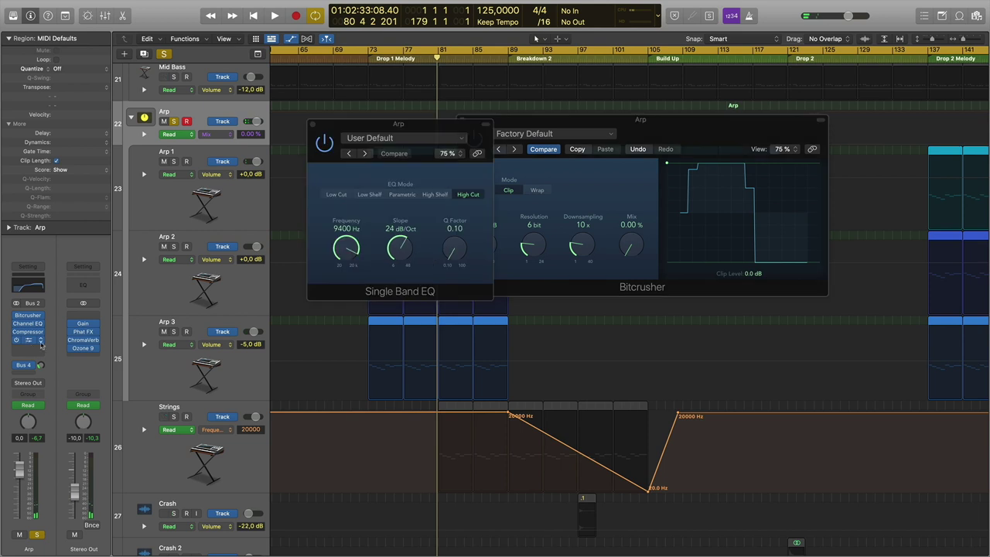
pyautogui.moveTo(377, 130); pyautogui.dragTo(563, 371)
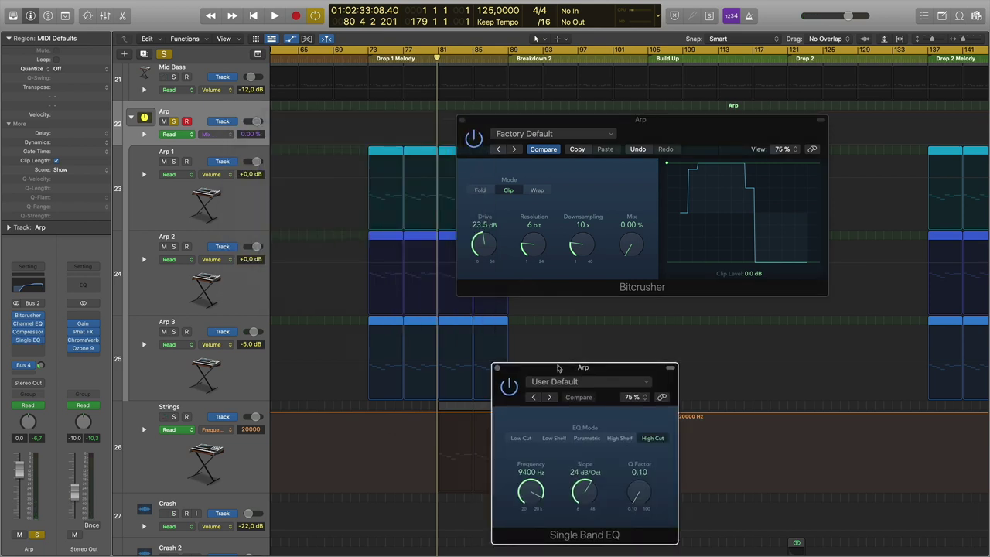
pyautogui.moveTo(621, 255); pyautogui.dragTo(627, 229)
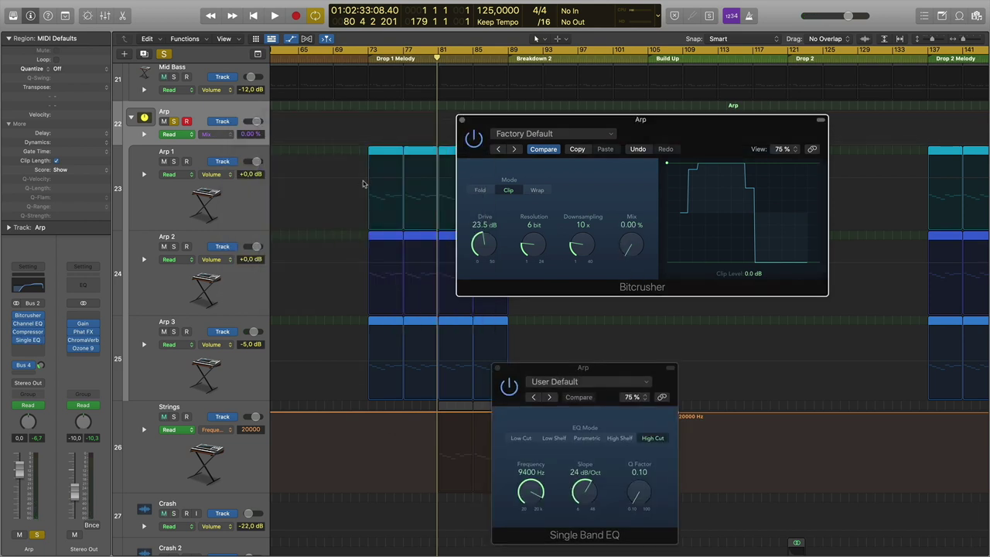
# Automate the Arp's Bitcrusher Mix to rise from 0% at bar 73 to 25%
pyautogui.click(370, 148)
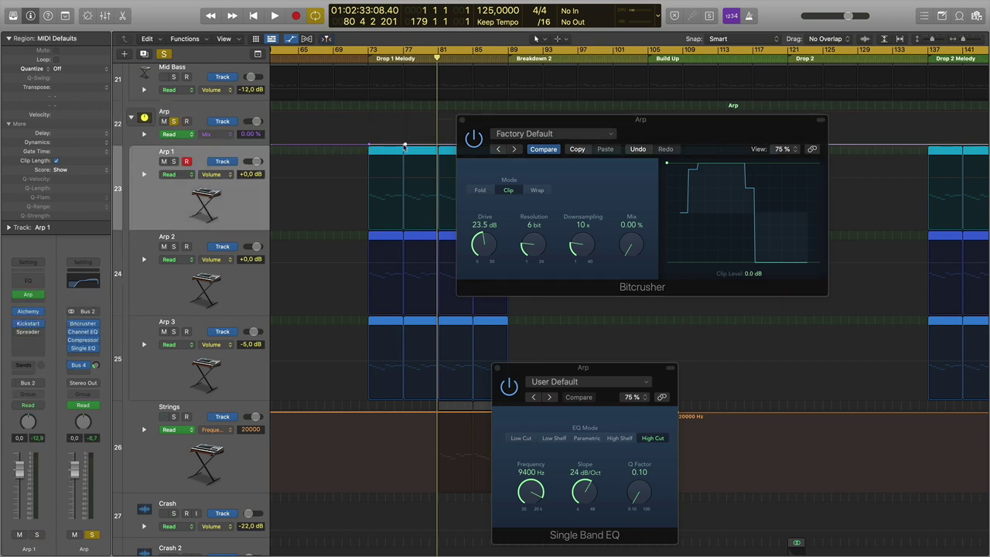
pyautogui.moveTo(405, 144); pyautogui.dragTo(404, 126)
# Automate the Arp's Single Band EQ frequency to fall from 20000 Hz at bar 73 to 1200 Hz at bar 81
pyautogui.click(532, 495)
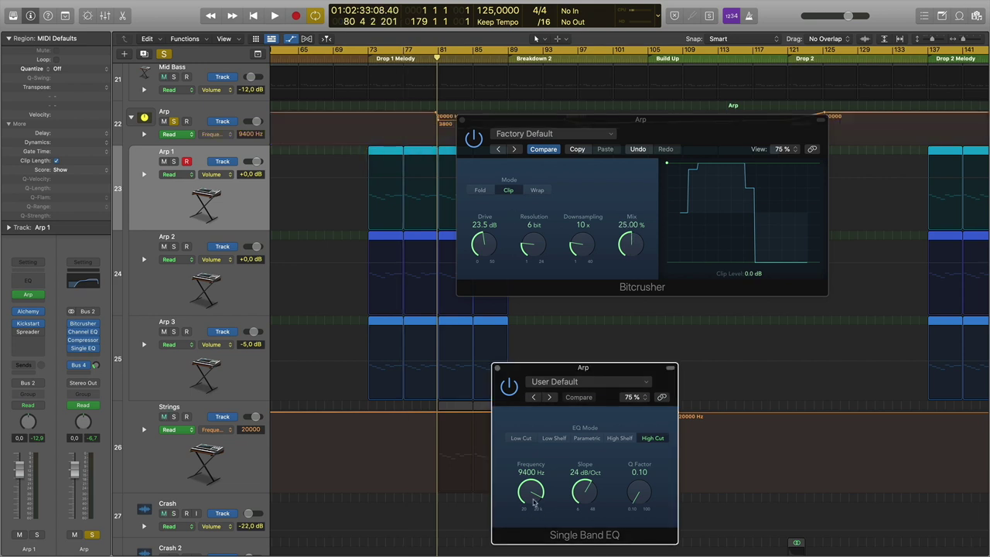
pyautogui.click(368, 117)
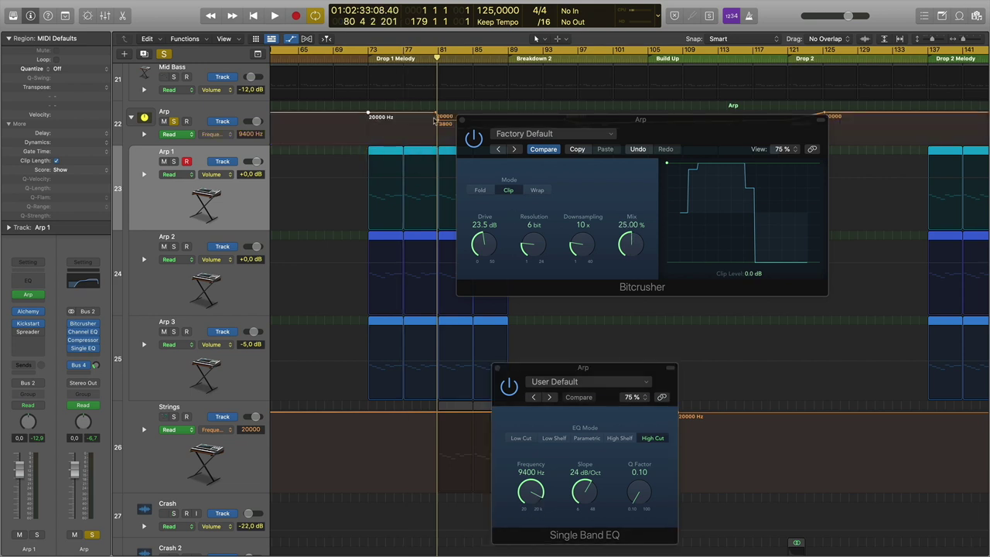
pyautogui.click(437, 116)
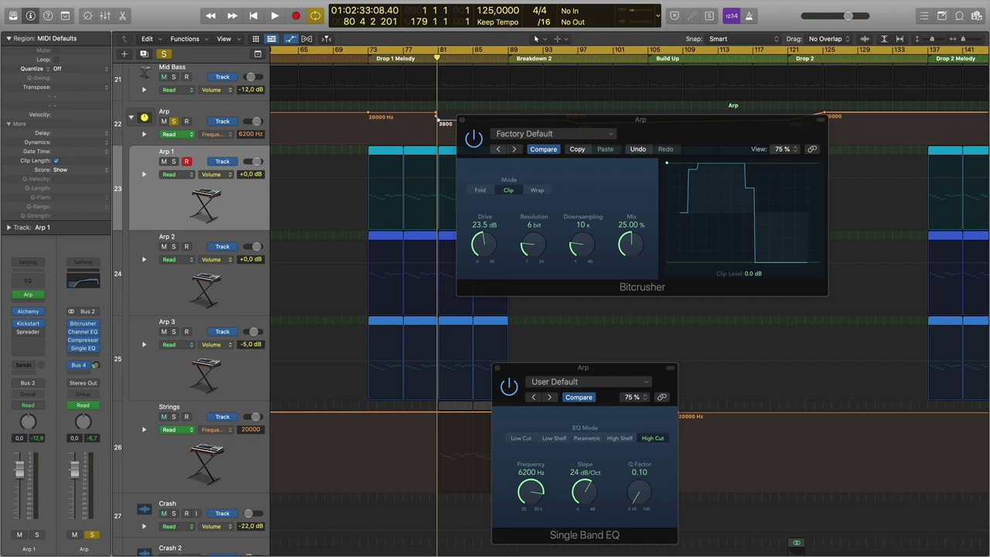
pyautogui.moveTo(437, 117); pyautogui.dragTo(389, 133)
# Play the Arp from bar 73 through the automated Bitcrusher and EQ sweep, and close both effect windows
pyautogui.click(369, 66)
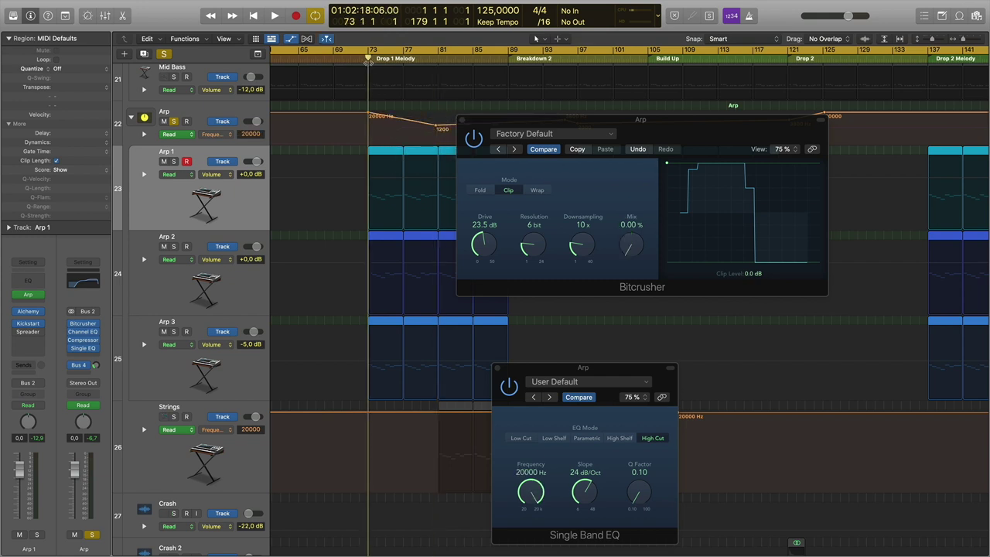
pyautogui.press('space')
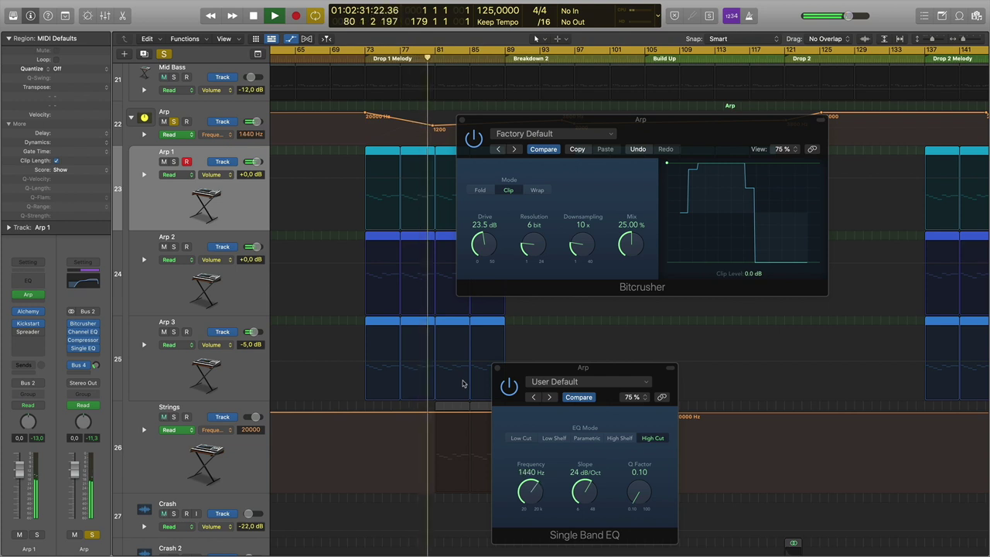
pyautogui.press('space')
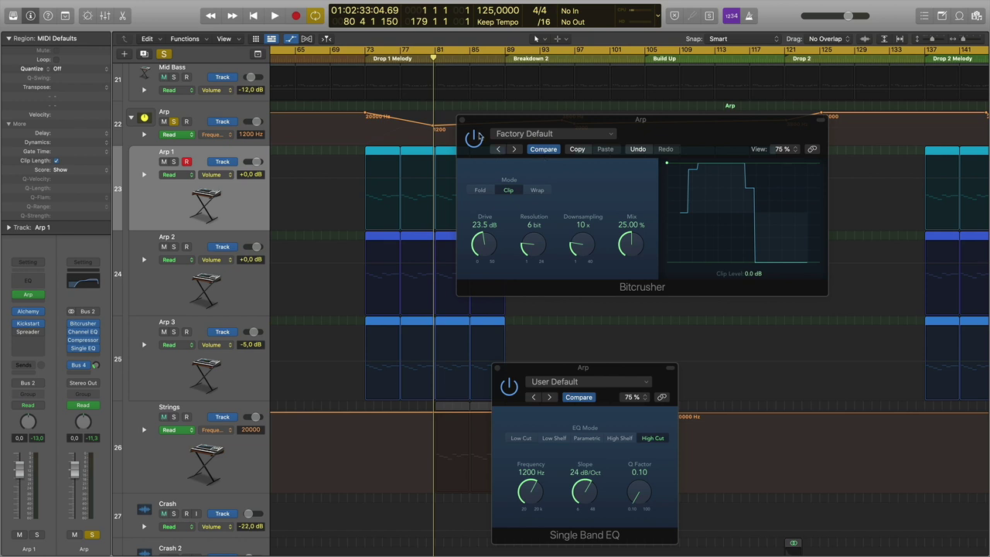
pyautogui.click(462, 121)
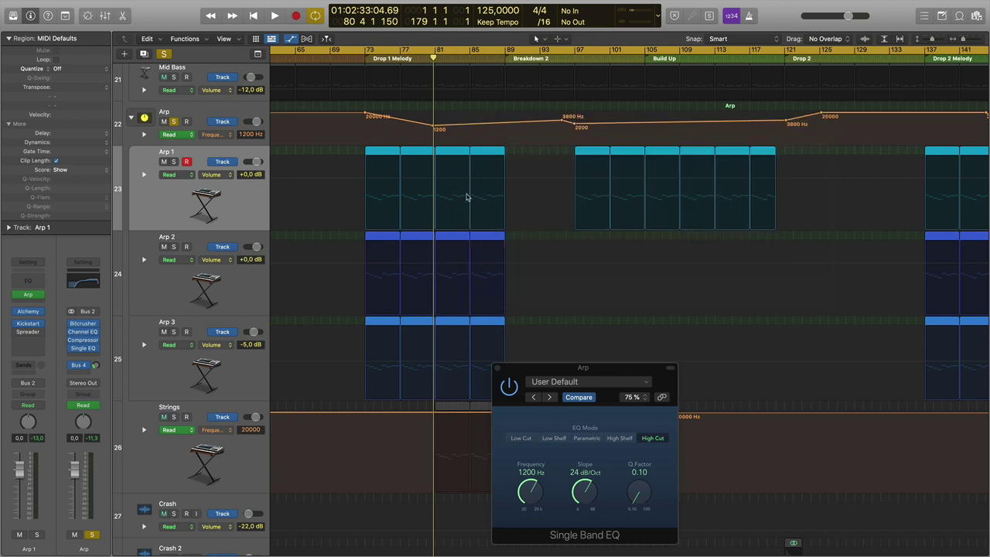
pyautogui.click(498, 368)
# Switch the solo from the Arp to the Strings track and play it briefly from bar 81
pyautogui.scroll(-3, 521, 349)
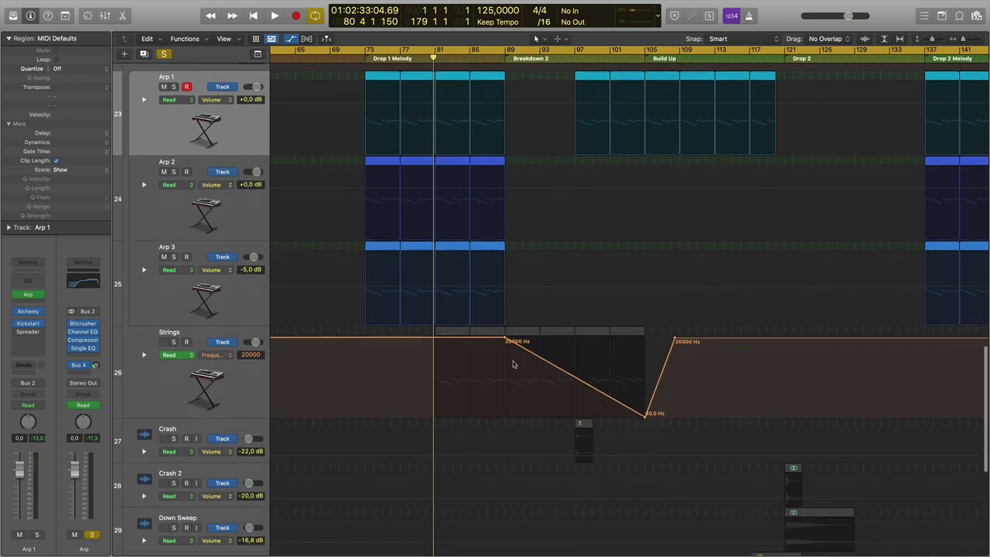
pyautogui.click(164, 55)
pyautogui.click(197, 343)
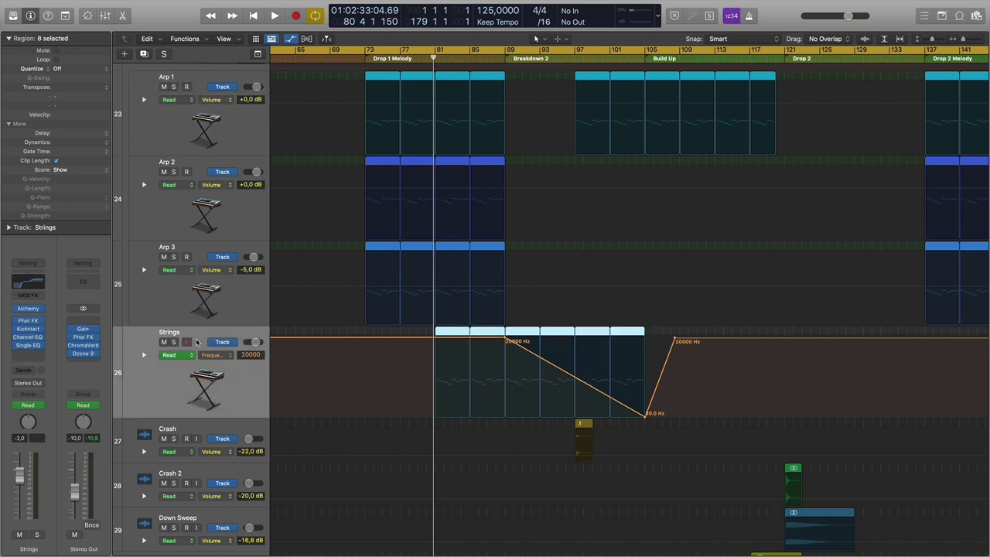
pyautogui.click(174, 343)
pyautogui.click(436, 59)
pyautogui.press('space')
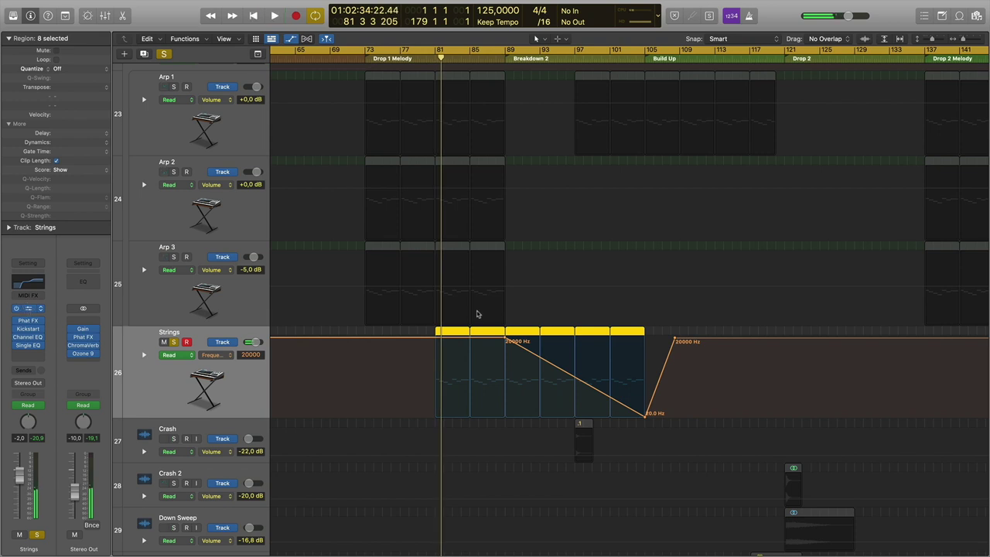
# Open the Strings' Alchemy morph view and move the XY crossfade point away from C during playback, ending at 23% on X
pyautogui.press('v')
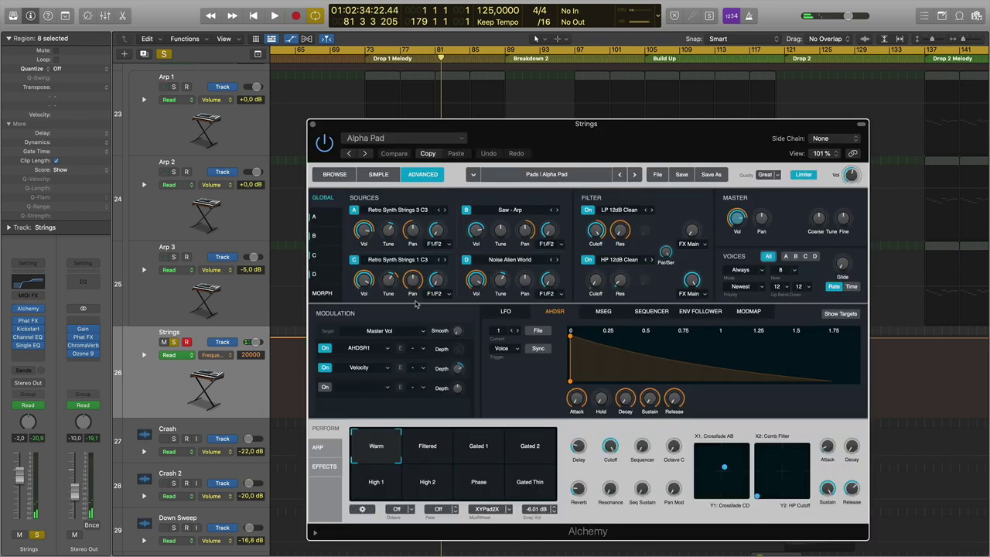
pyautogui.click(322, 293)
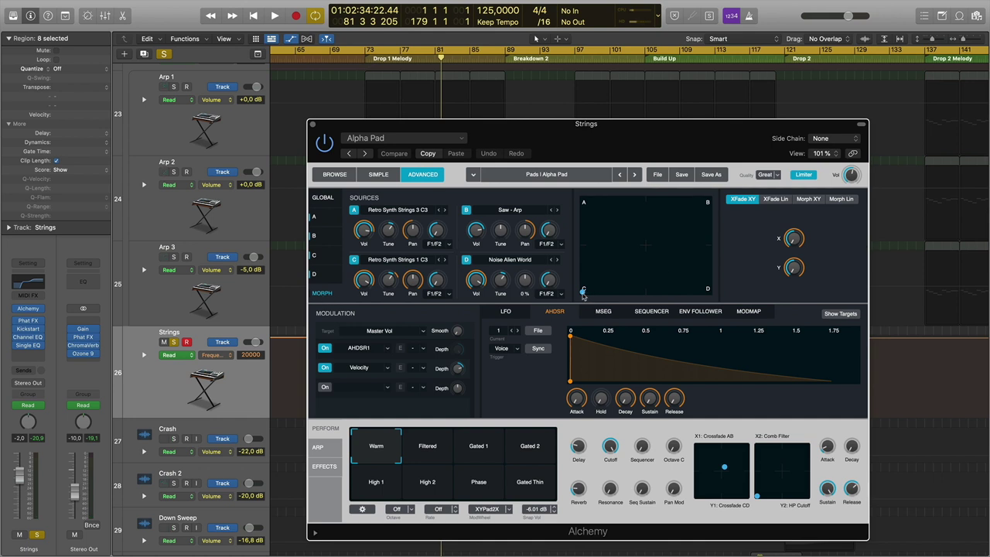
pyautogui.press('space')
pyautogui.moveTo(584, 292); pyautogui.dragTo(620, 282)
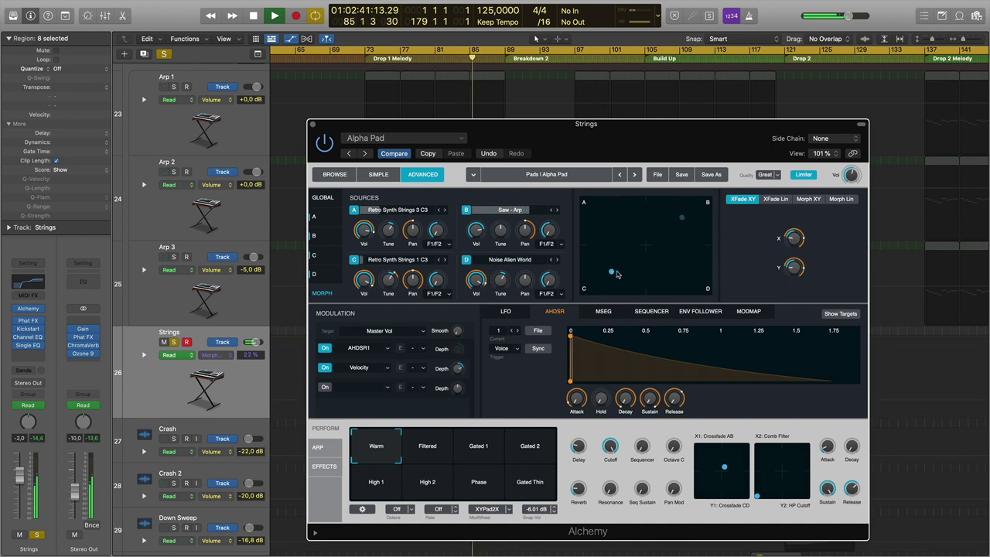
pyautogui.press('space')
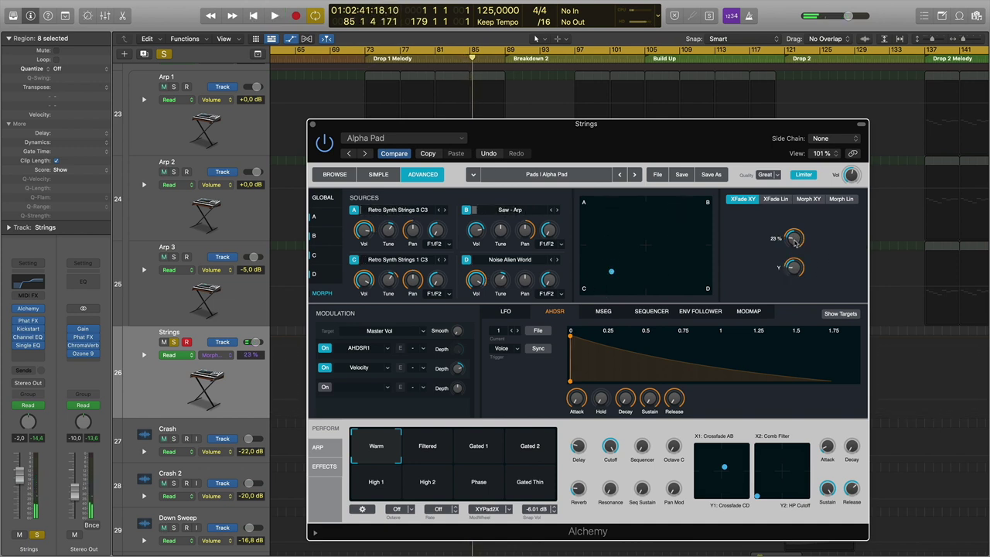
# Close the Strings track's Alchemy window and unsolo the track
pyautogui.moveTo(786, 271)
pyautogui.click(313, 125)
pyautogui.press('s')
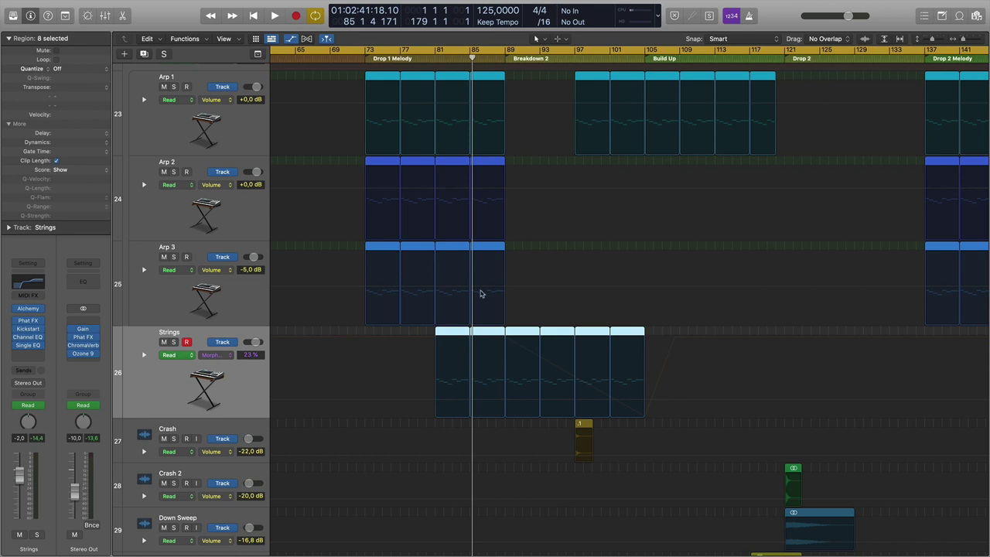
# Hide the track automation and insert a Gain plug-in ahead of the existing effects on the Stereo Out
pyautogui.press('z')
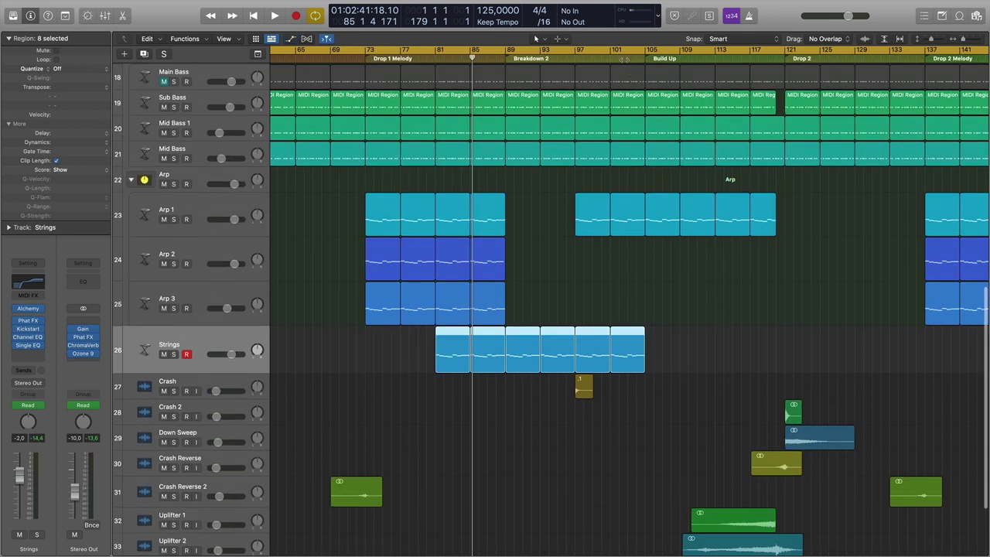
pyautogui.scroll(-5, 673, 177)
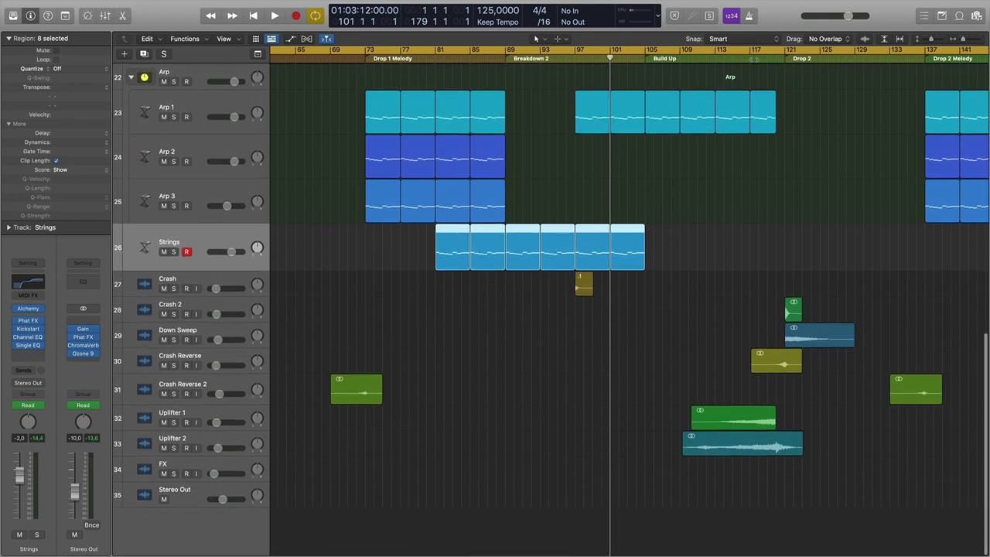
pyautogui.hscroll(2, 783, 116)
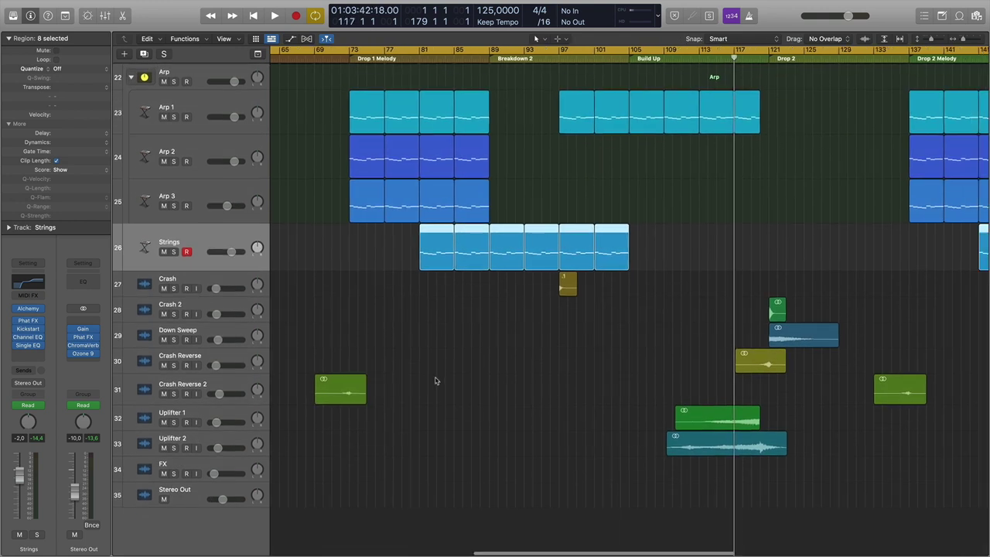
pyautogui.click(207, 497)
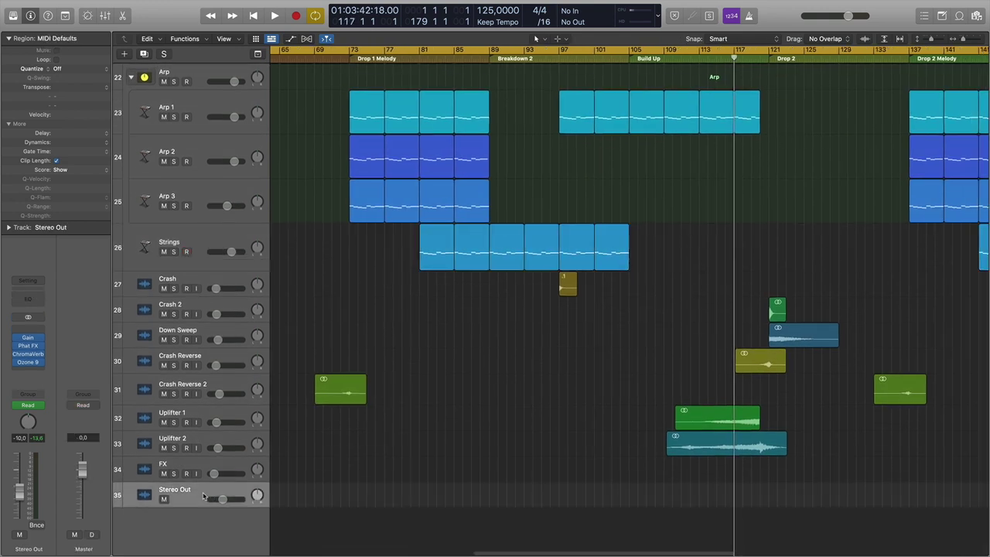
pyautogui.click(34, 338)
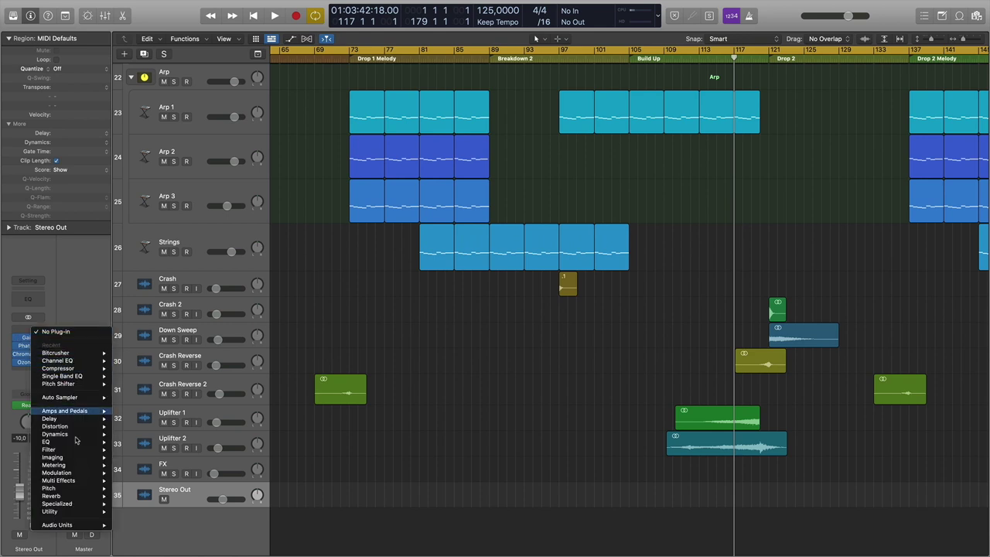
pyautogui.moveTo(77, 458)
pyautogui.moveTo(78, 512)
pyautogui.moveTo(138, 515)
pyautogui.click(206, 512)
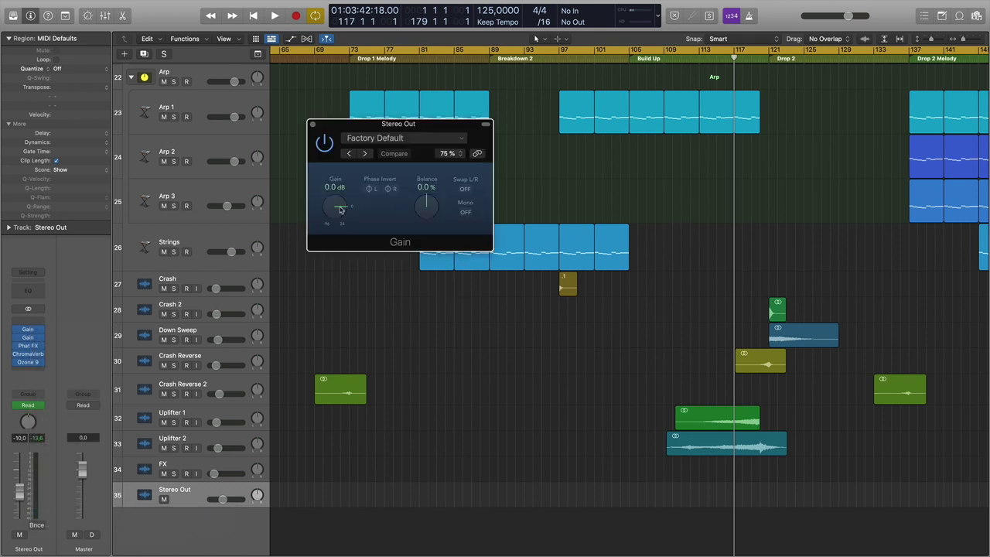
# Try lowering the Stereo Out's Gain to -3.1 dB, move the playhead to bar 121 and reset Gain to 0.0 dB
pyautogui.moveTo(340, 210); pyautogui.dragTo(342, 214)
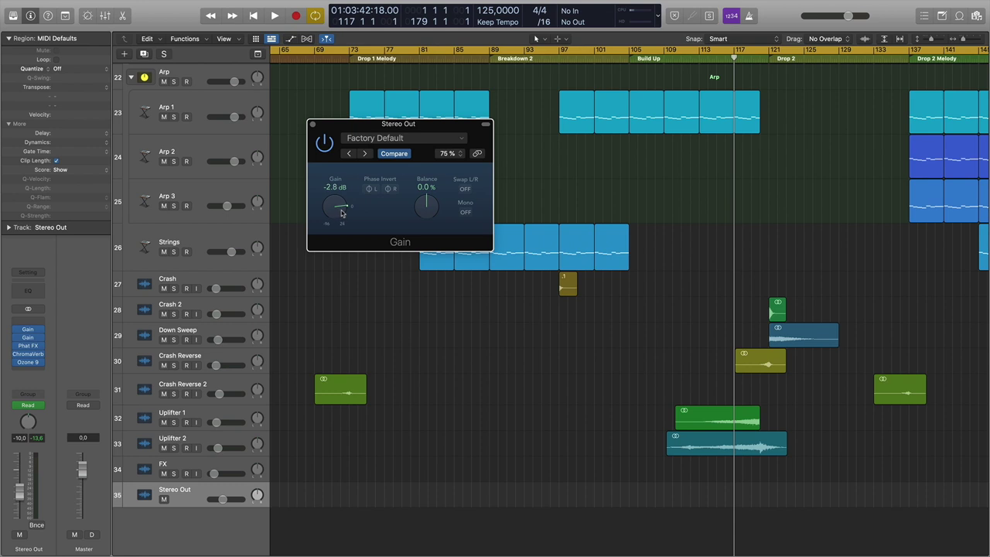
pyautogui.click(769, 62)
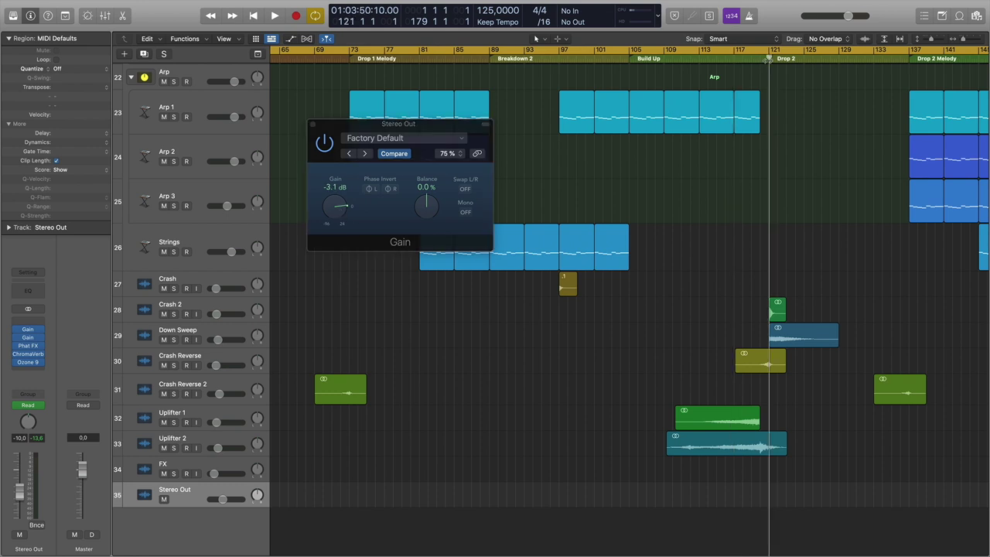
pyautogui.keyDown('alt'); pyautogui.click(337, 202); pyautogui.keyUp('alt')
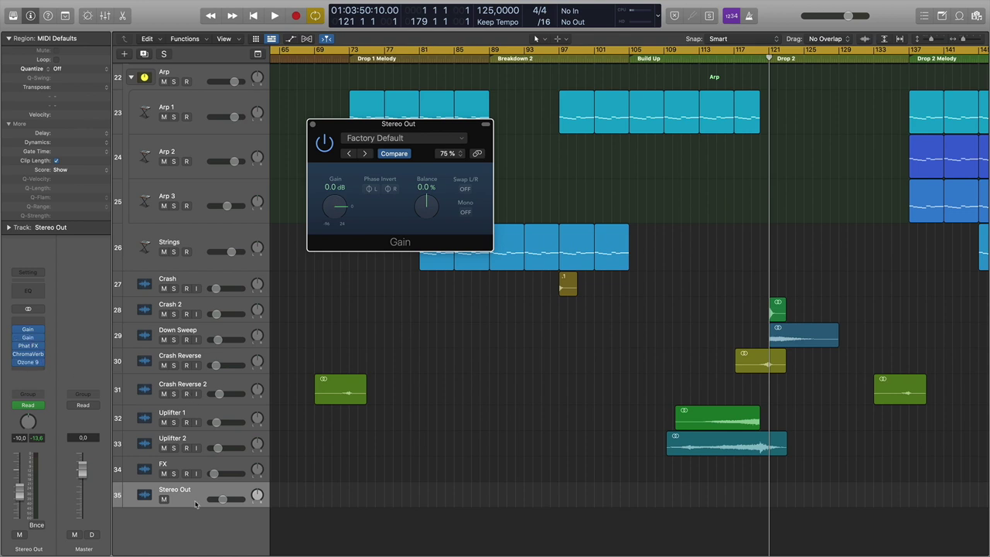
# Show the track automation and examine the Stereo Out's Gain curve between Build Up and Drop 2
pyautogui.press('a')
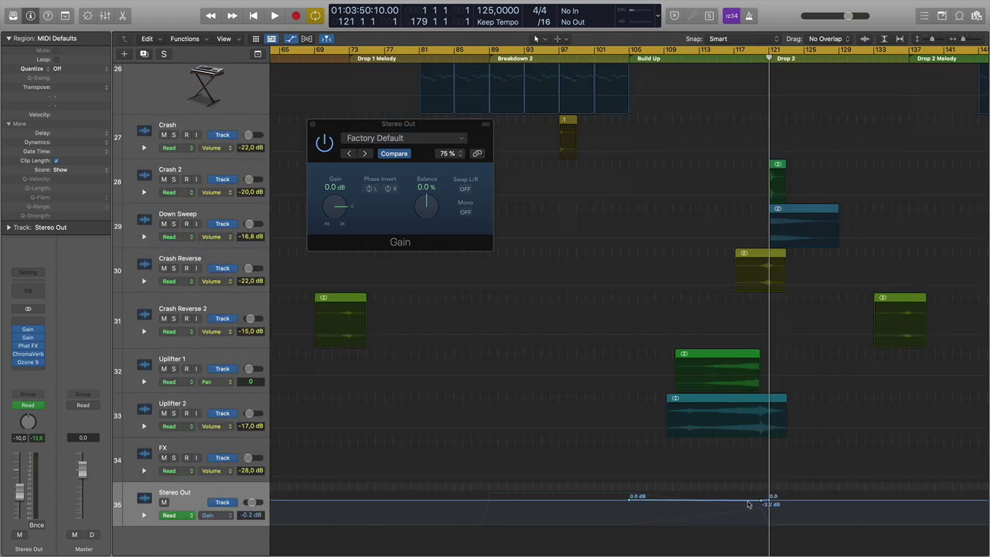
pyautogui.moveTo(29, 338)
pyautogui.hscroll(1, 777, 309)
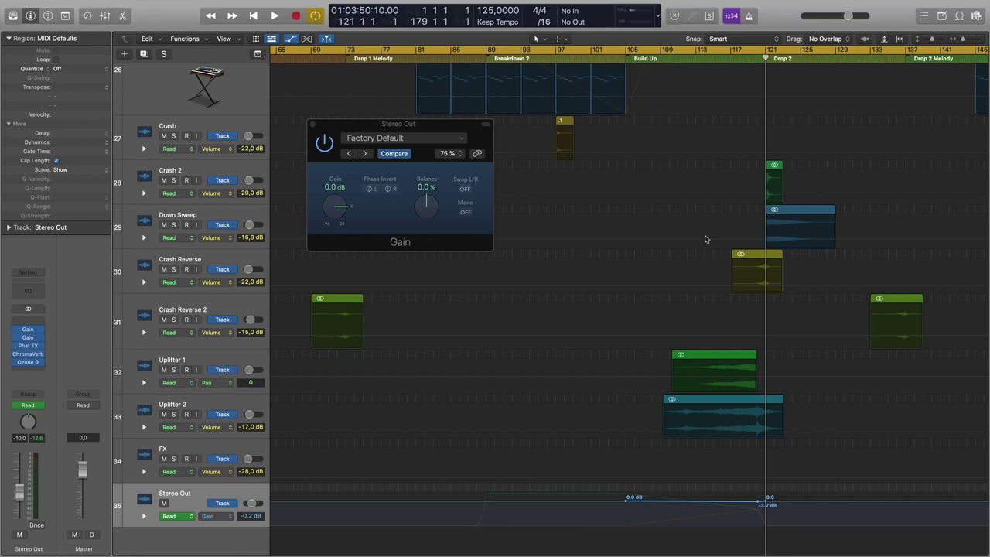
# Replace the first Gain plug-in on the Stereo Out with a stereo Direction Mixer
pyautogui.click(40, 332)
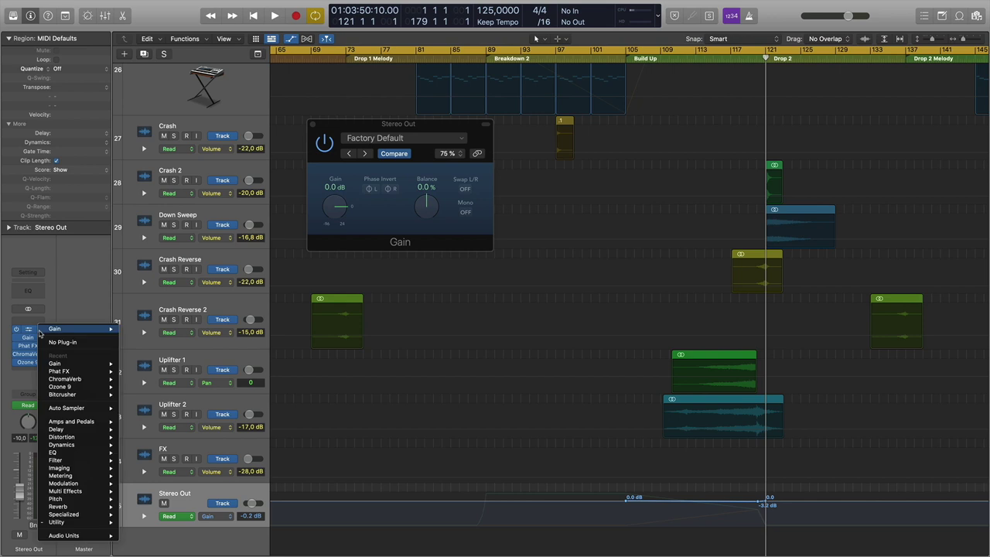
pyautogui.moveTo(71, 484)
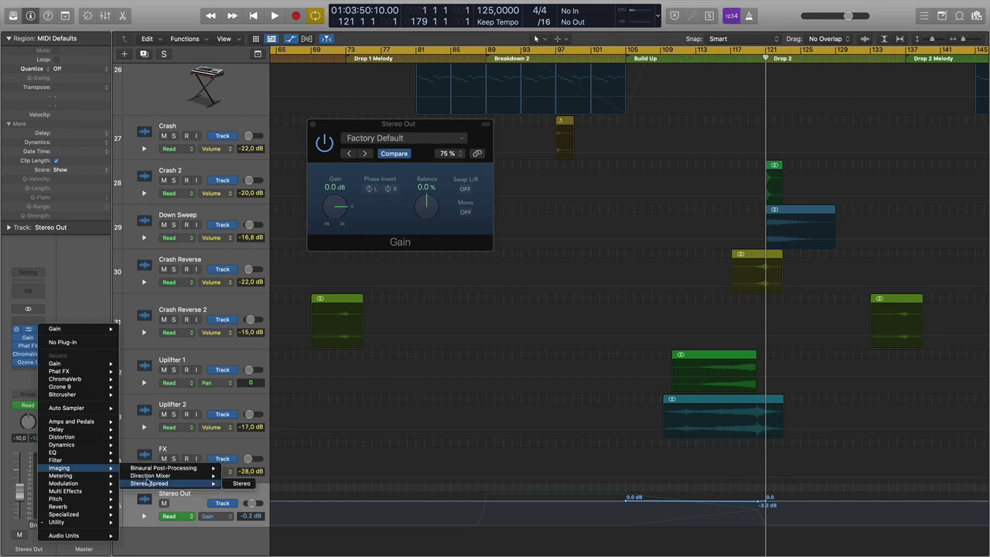
pyautogui.moveTo(148, 476)
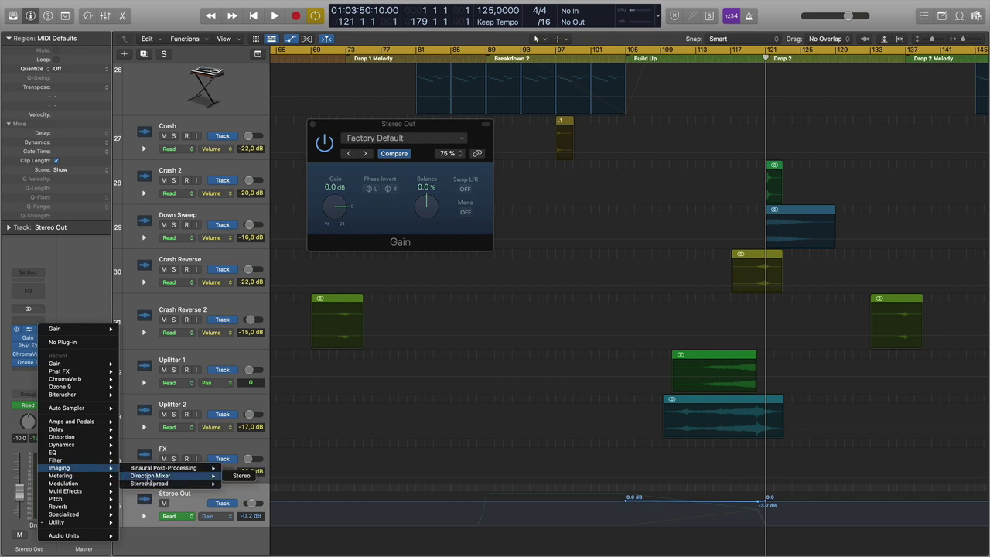
pyautogui.click(240, 475)
# Play from bar 117 into Drop 2 while adjusting the Direction Mixer's Spread, returning it to 1.00
pyautogui.moveTo(446, 260)
pyautogui.mouseDown()
pyautogui.moveTo(425, 262)
pyautogui.moveTo(443, 263)
pyautogui.mouseUp()
pyautogui.click(733, 62)
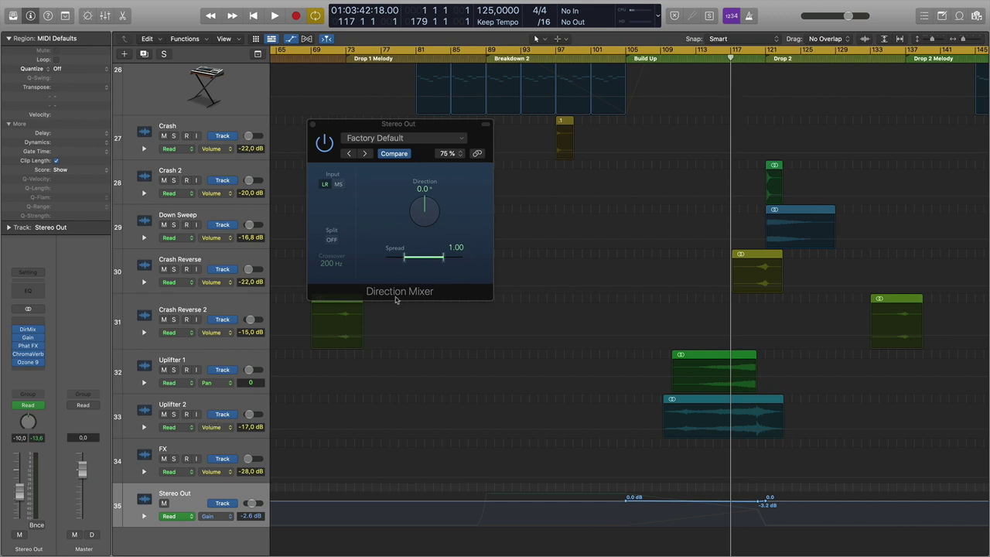
pyautogui.press('space')
pyautogui.moveTo(426, 263); pyautogui.dragTo(444, 261)
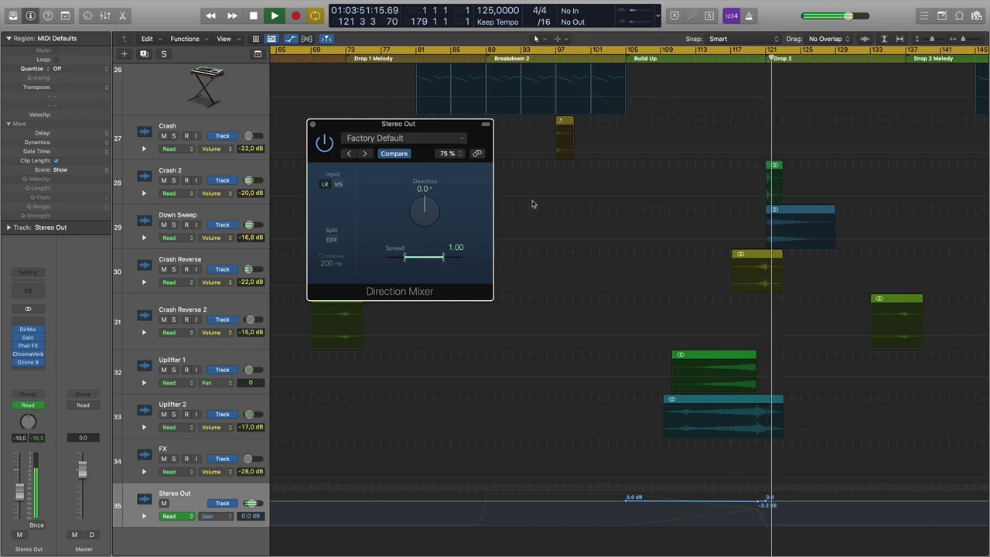
pyautogui.moveTo(441, 260)
pyautogui.mouseDown()
pyautogui.moveTo(420, 265)
pyautogui.moveTo(444, 261)
pyautogui.mouseUp()
pyautogui.press('space')
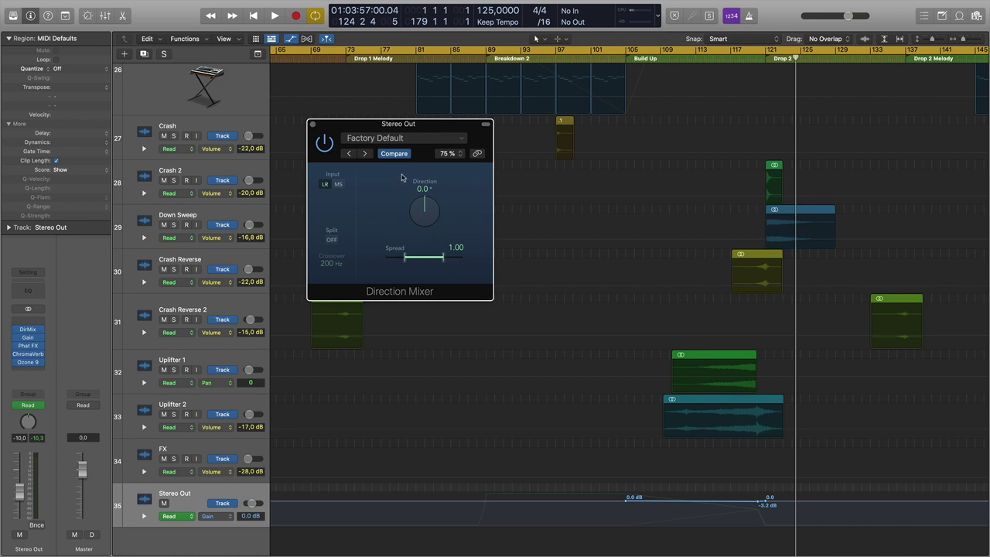
# Narrow and reset the Direction Mixer's Spread, place the playhead at bar 121 and widen the Spread to 2.00
pyautogui.moveTo(396, 128); pyautogui.dragTo(422, 152)
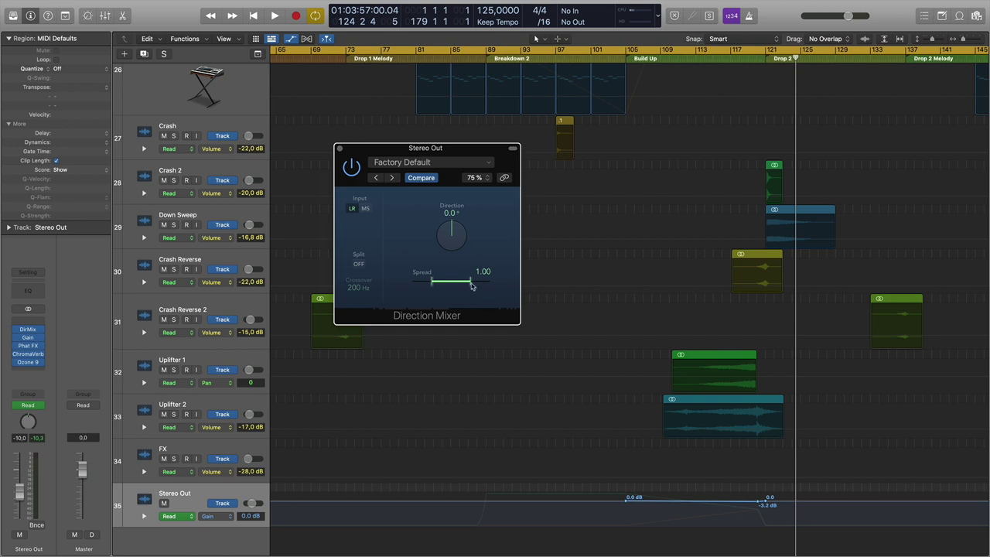
pyautogui.moveTo(471, 285); pyautogui.dragTo(451, 286)
pyautogui.keyDown('alt'); pyautogui.click(451, 286); pyautogui.keyUp('alt')
pyautogui.click(768, 64)
pyautogui.moveTo(471, 286); pyautogui.dragTo(538, 291)
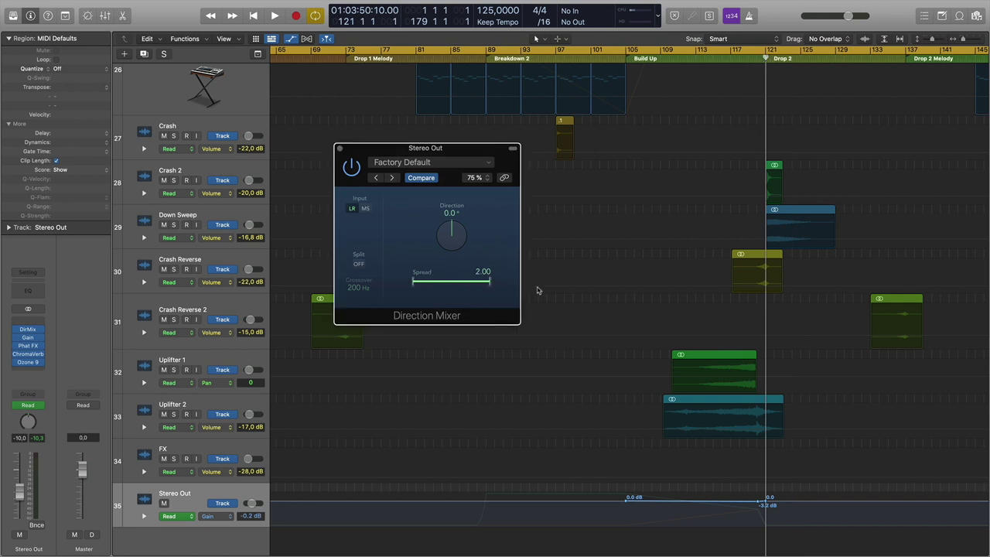
# Reset the Direction Mixer's Spread to its default and close the plug-in window
pyautogui.keyDown('alt'); pyautogui.click(490, 284); pyautogui.keyUp('alt')
pyautogui.moveTo(470, 283); pyautogui.dragTo(467, 286)
pyautogui.click(340, 148)
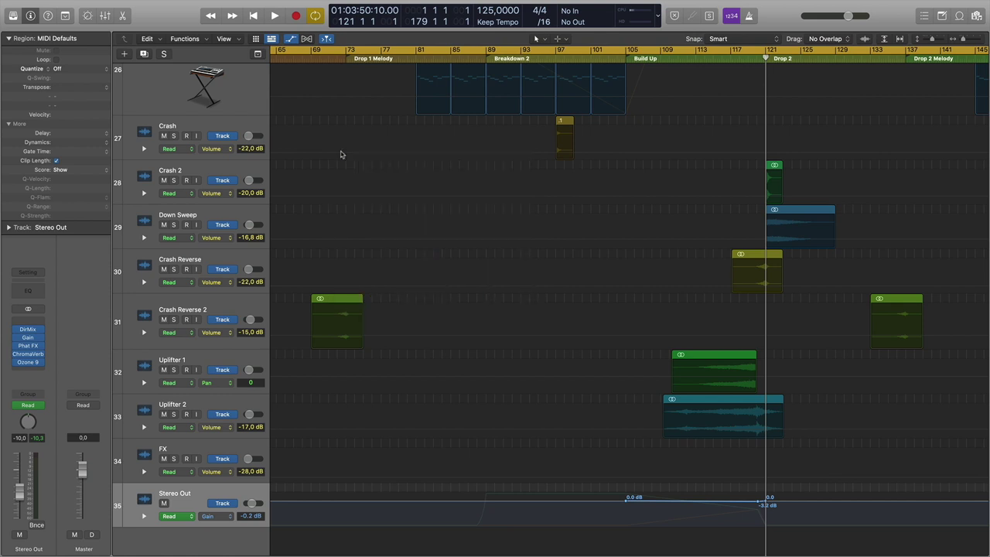
# Open the Stereo Out's Phat FX and look through the available Multi Effects plug-ins without inserting one
pyautogui.click(28, 346)
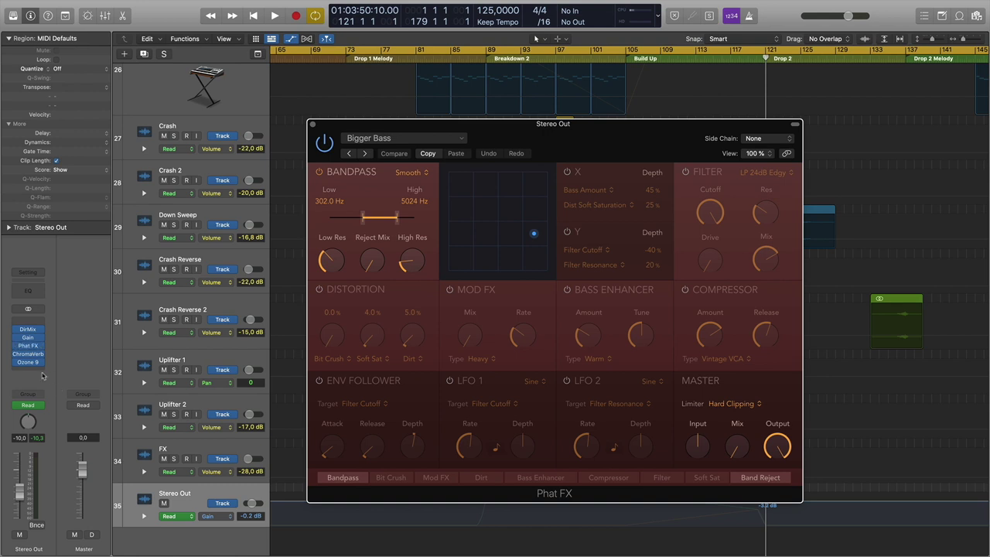
pyautogui.click(34, 371)
pyautogui.moveTo(62, 532)
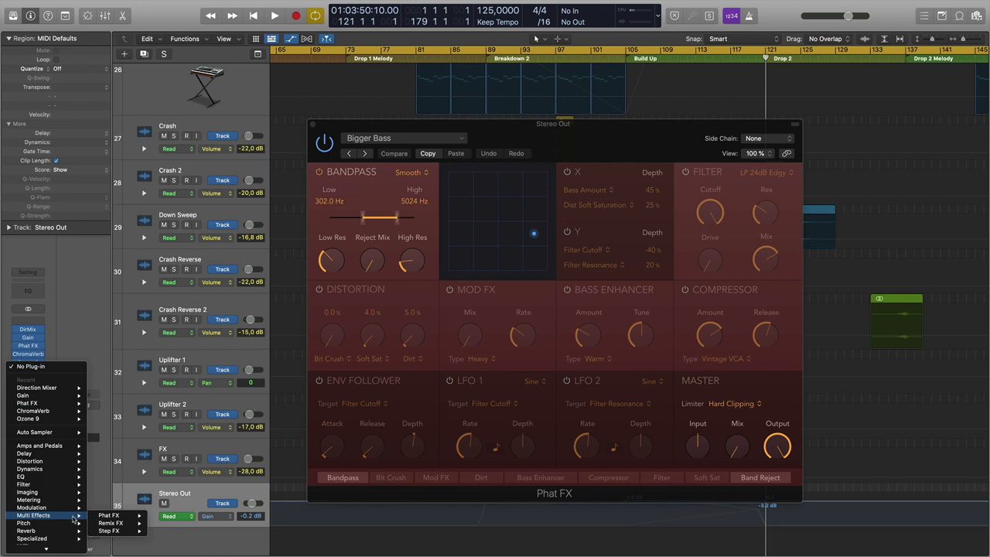
pyautogui.moveTo(110, 524)
pyautogui.click(500, 127)
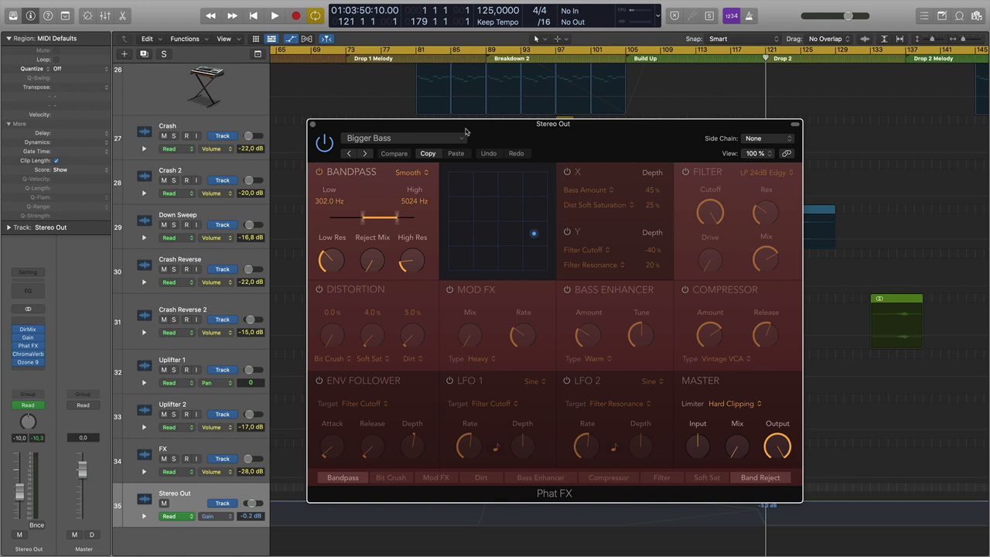
# Show the Phat FX Master Mix automation on the Stereo Out track and move the plug-in window clear of the curve
pyautogui.moveTo(464, 127); pyautogui.dragTo(501, 82)
pyautogui.click(218, 516)
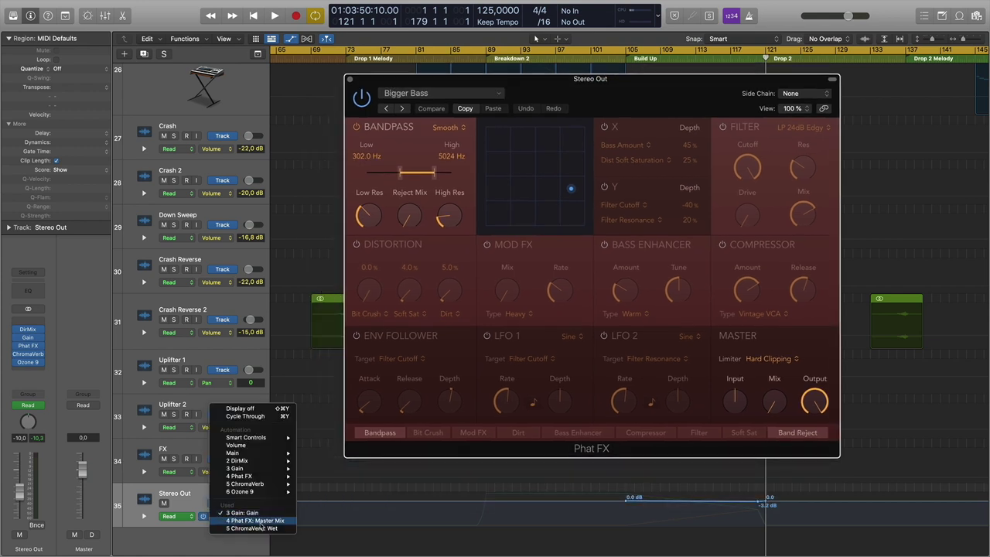
pyautogui.click(261, 525)
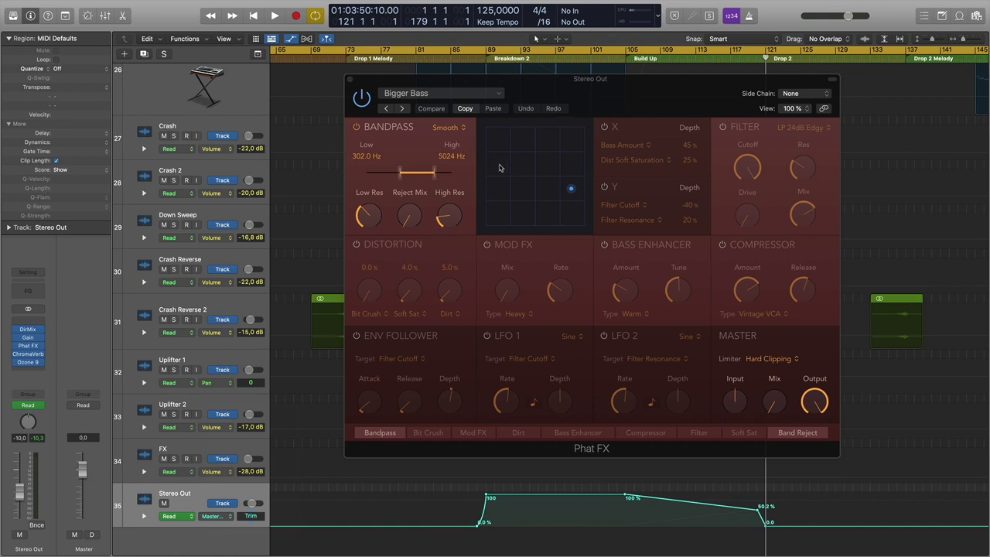
pyautogui.moveTo(529, 88); pyautogui.dragTo(756, 82)
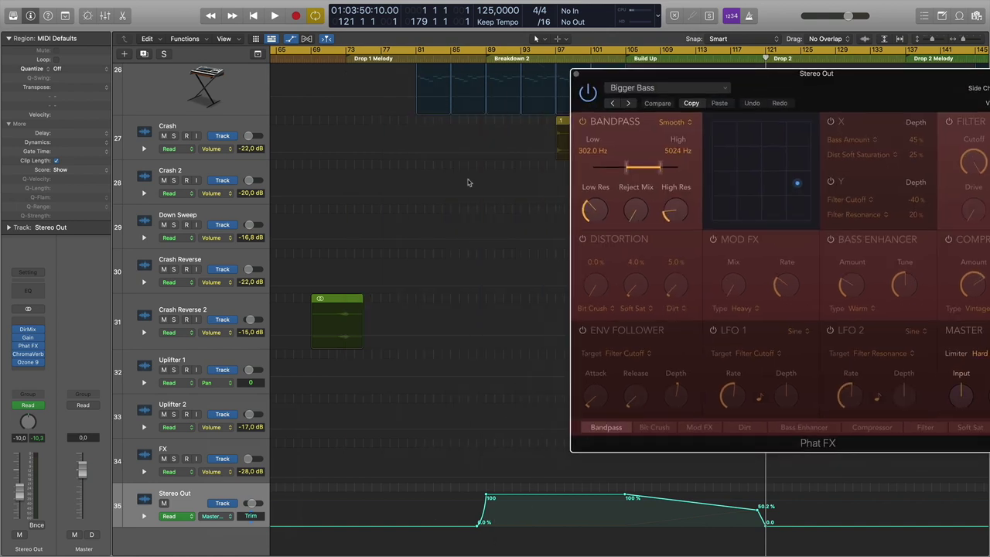
# Play from bar 87 into Breakdown 2, bypassing and re-enabling Phat FX to compare the sound, and close the plug-in after stopping
pyautogui.click(470, 55)
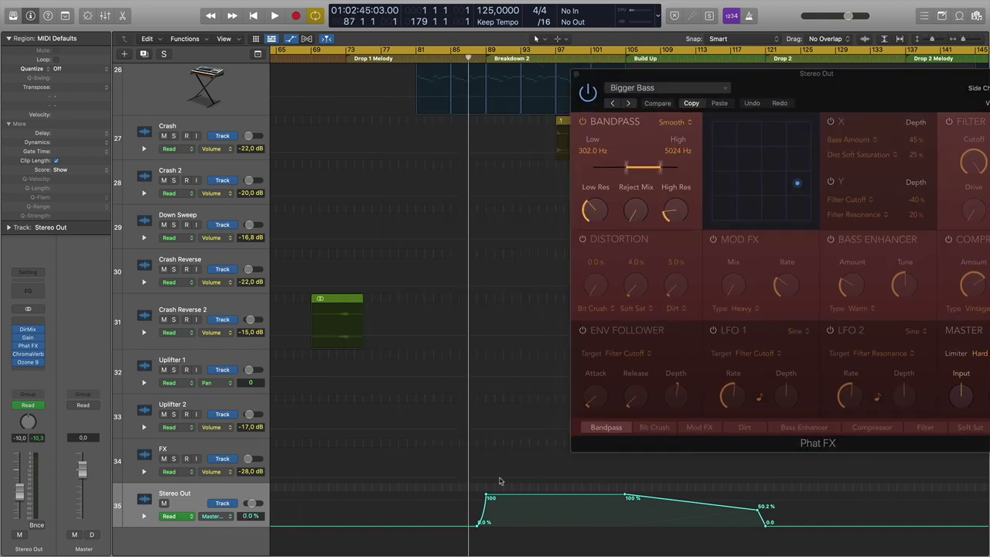
pyautogui.press('space')
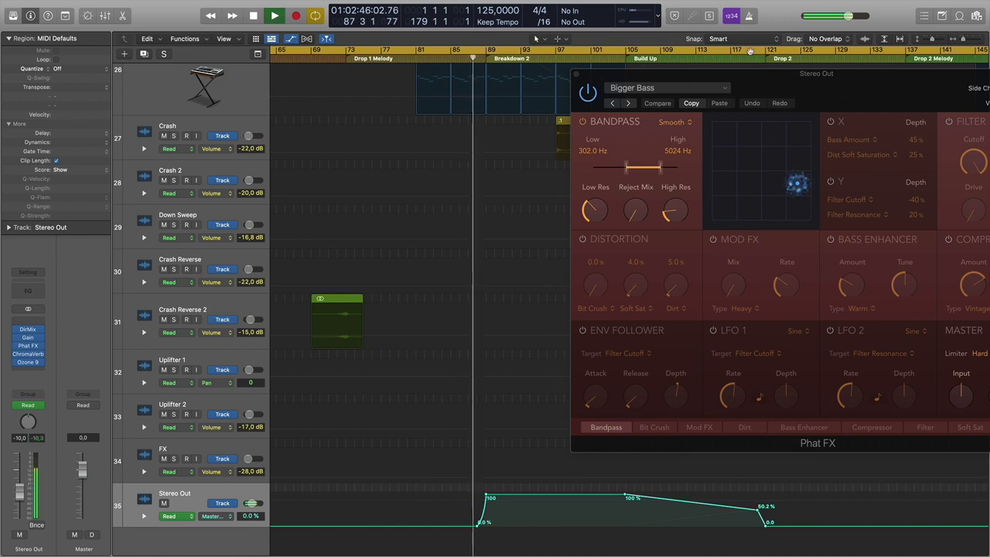
pyautogui.moveTo(757, 80); pyautogui.dragTo(687, 75)
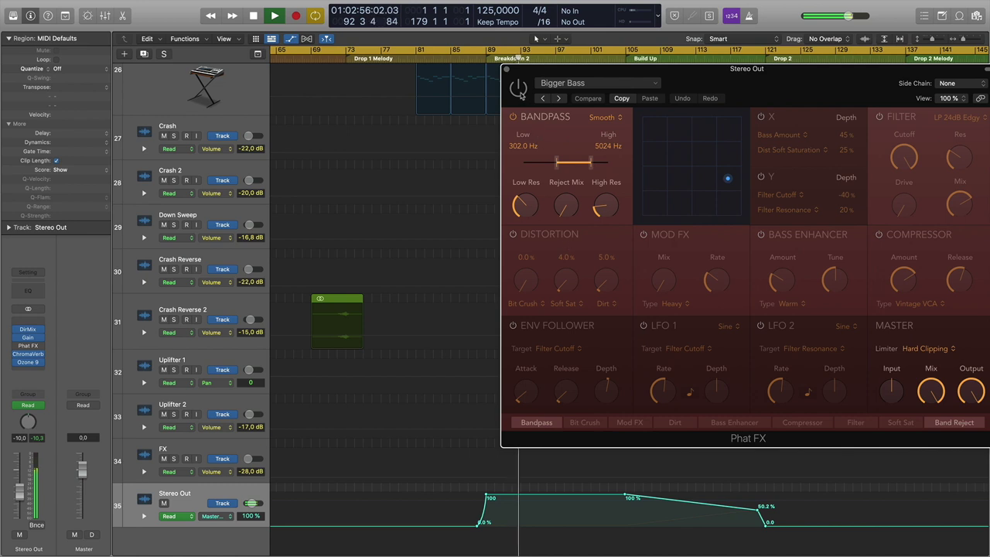
pyautogui.press('space')
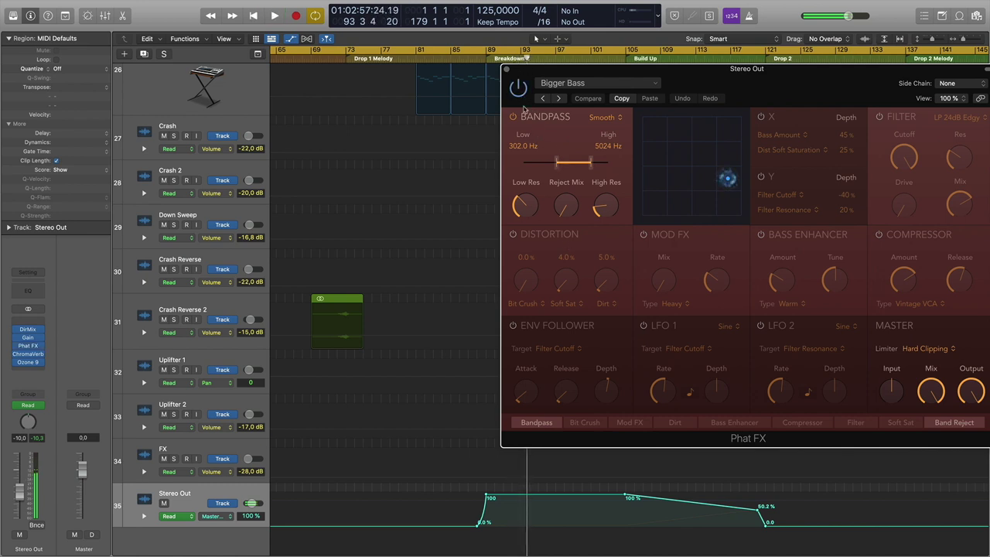
pyautogui.moveTo(570, 225)
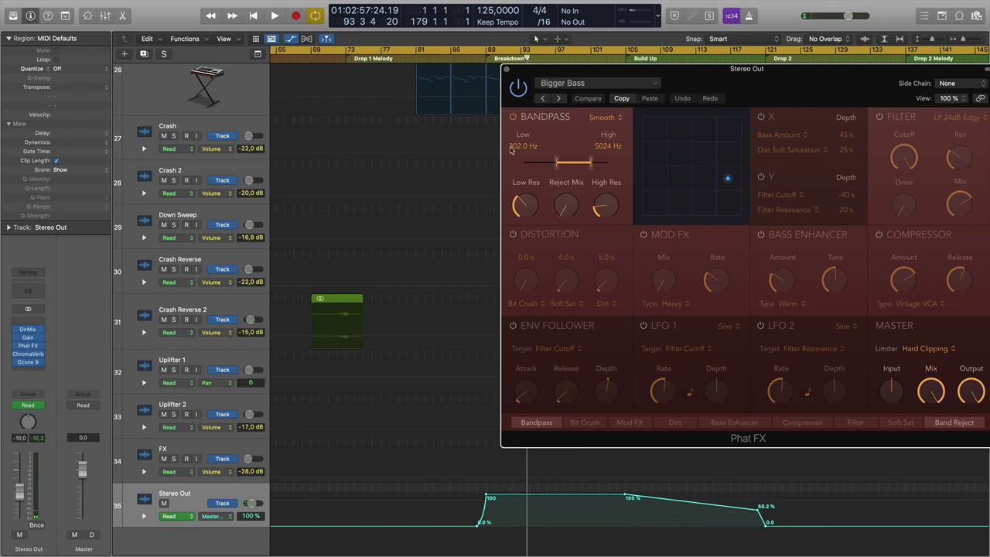
pyautogui.click(508, 69)
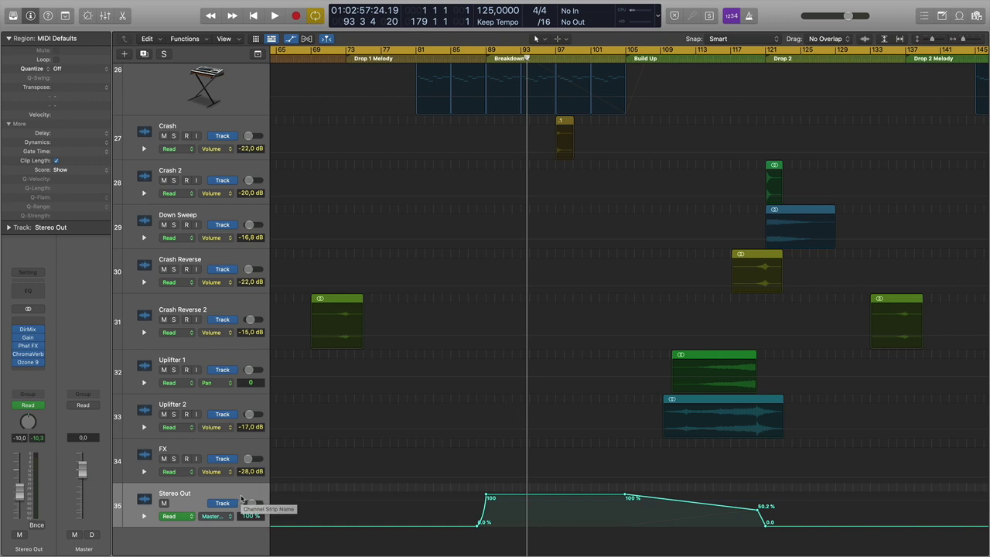
# Select the Arp track and examine its frequency automation from Drop 1 Melody onward, along with its Bitcrusher
pyautogui.scroll(6, 462, 400)
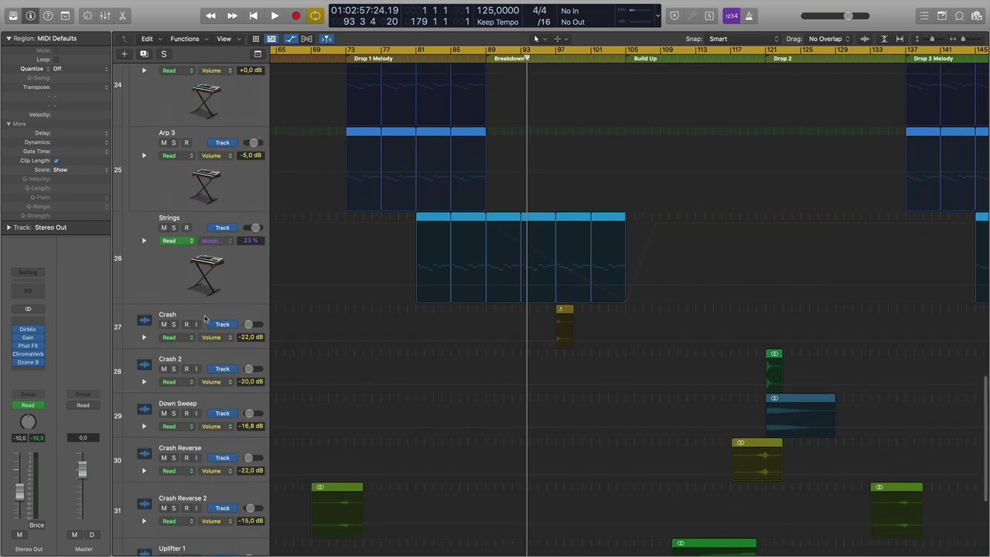
pyautogui.scroll(4, 373, 358)
pyautogui.scroll(7, 374, 358)
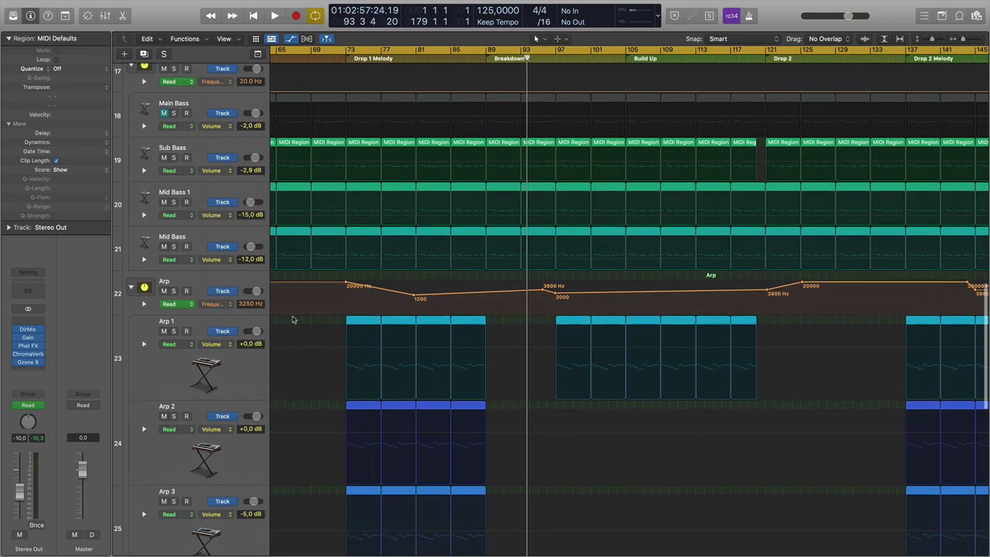
pyautogui.click(274, 303)
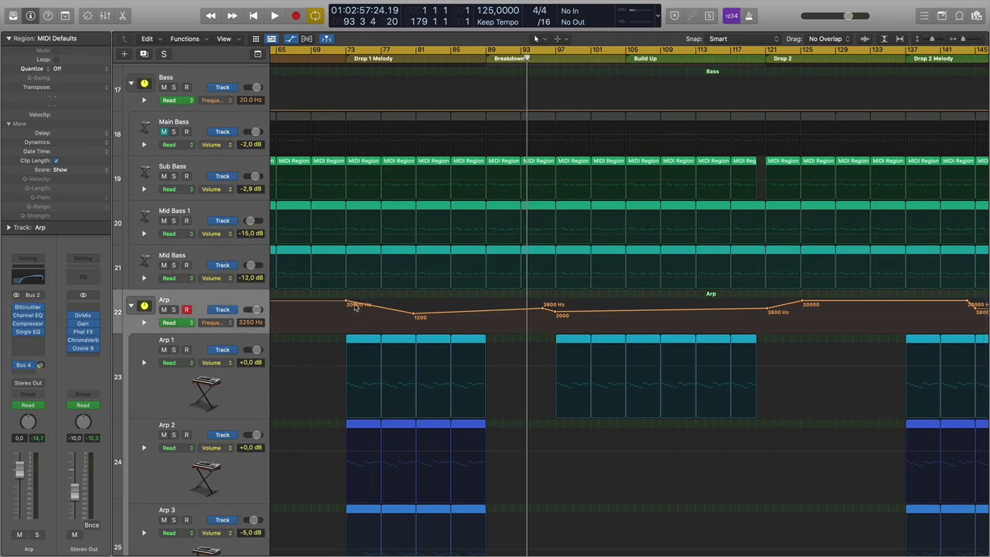
pyautogui.scroll(-3, 360, 448)
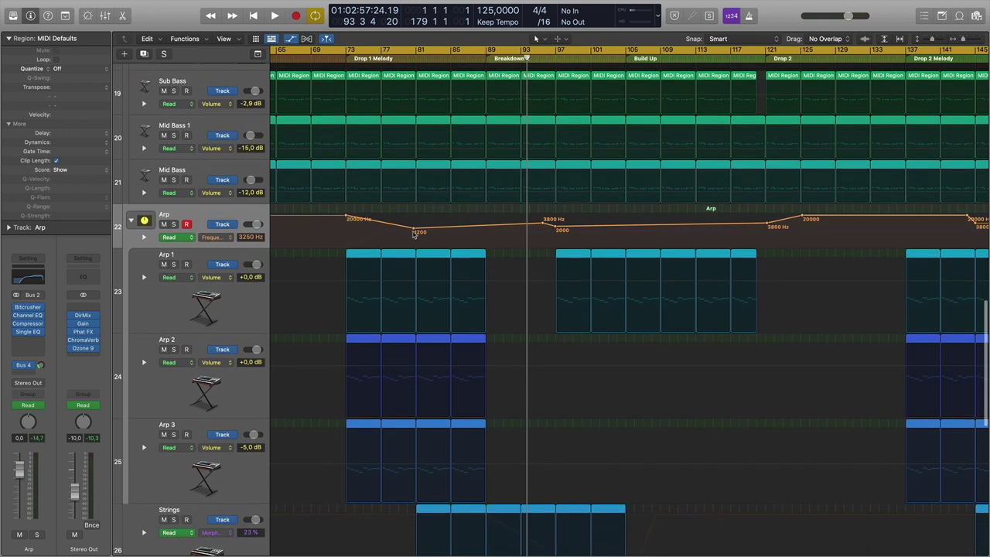
pyautogui.click(28, 307)
pyautogui.click(28, 307)
pyautogui.scroll(15, 456, 278)
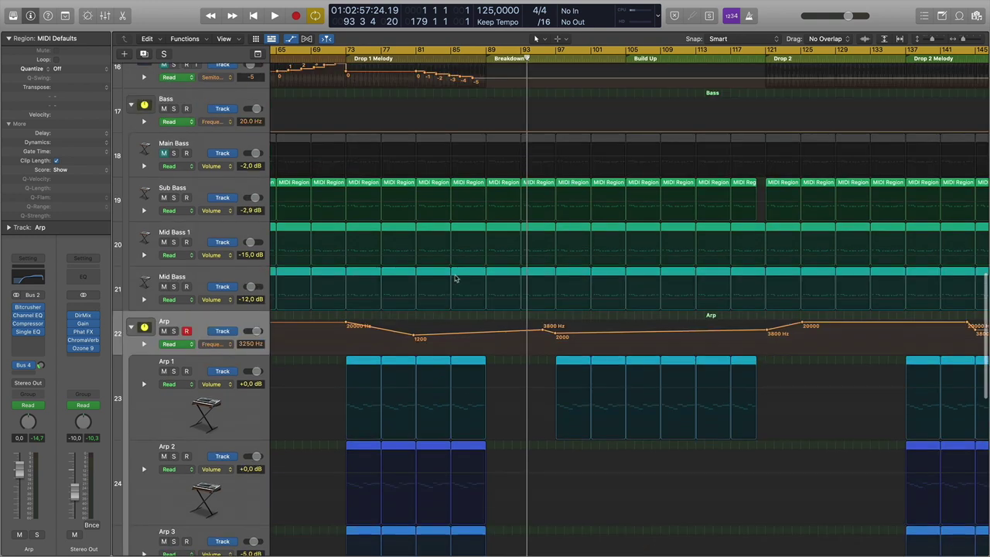